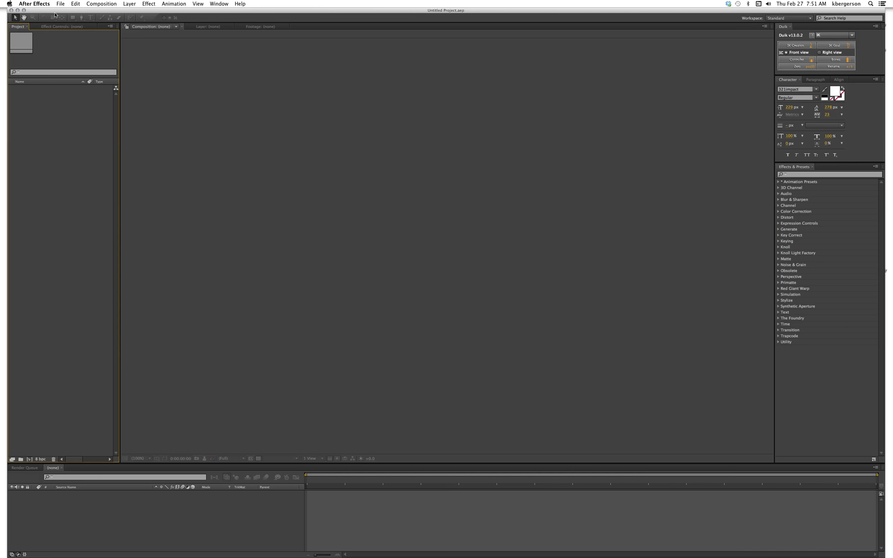
- Save the project as GS.aep in the Compositing folder on the Desktop and check the folder in Finder
click(58, 4)
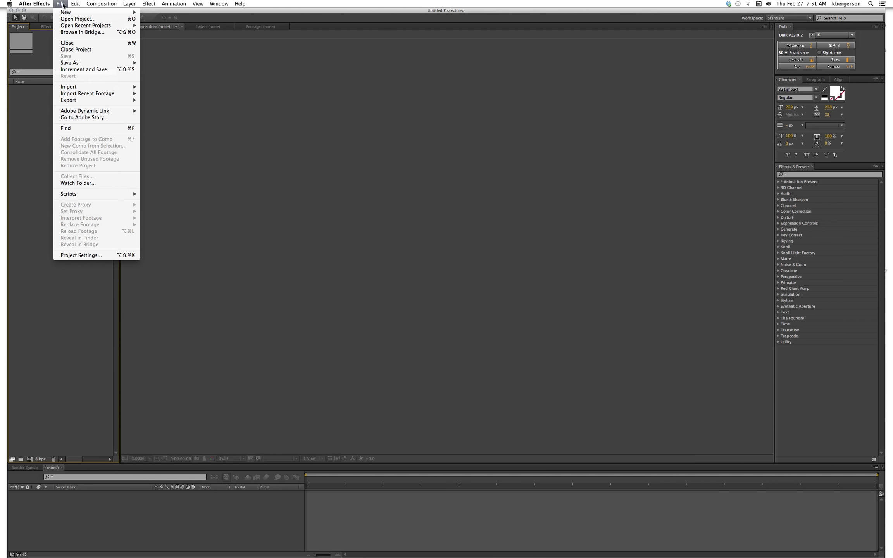
mouse_move(113, 63)
click(205, 63)
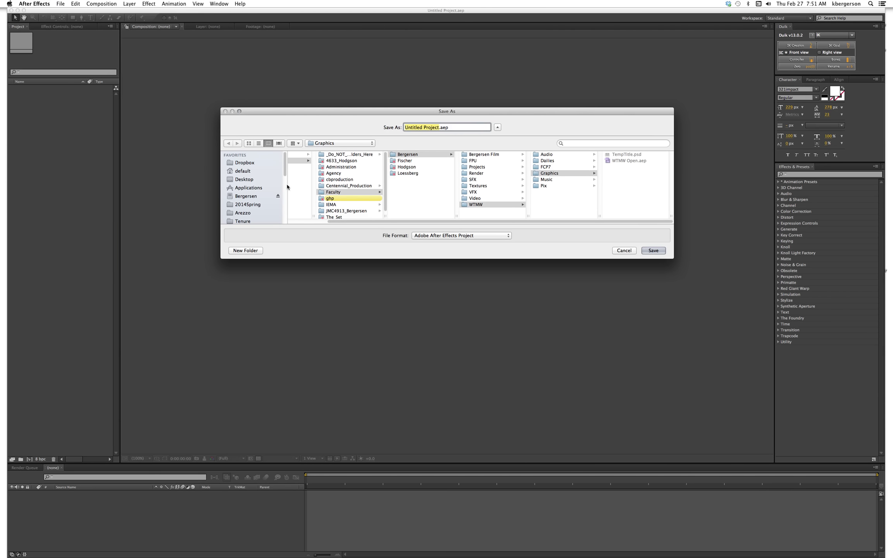
click(248, 179)
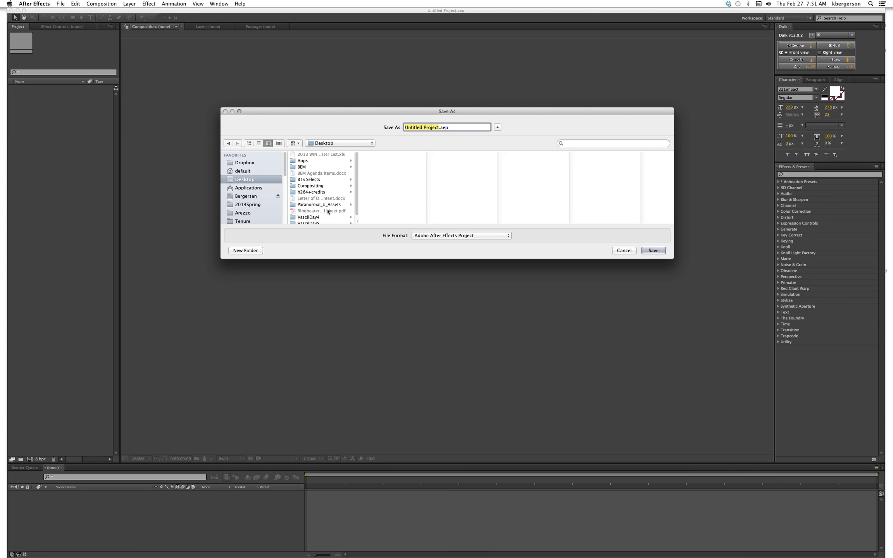
click(317, 186)
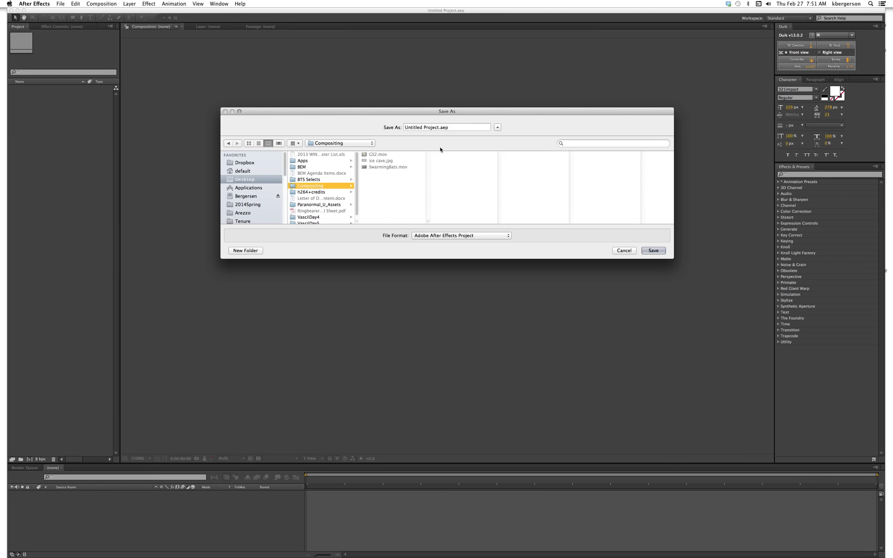
drag(440, 127, 398, 127)
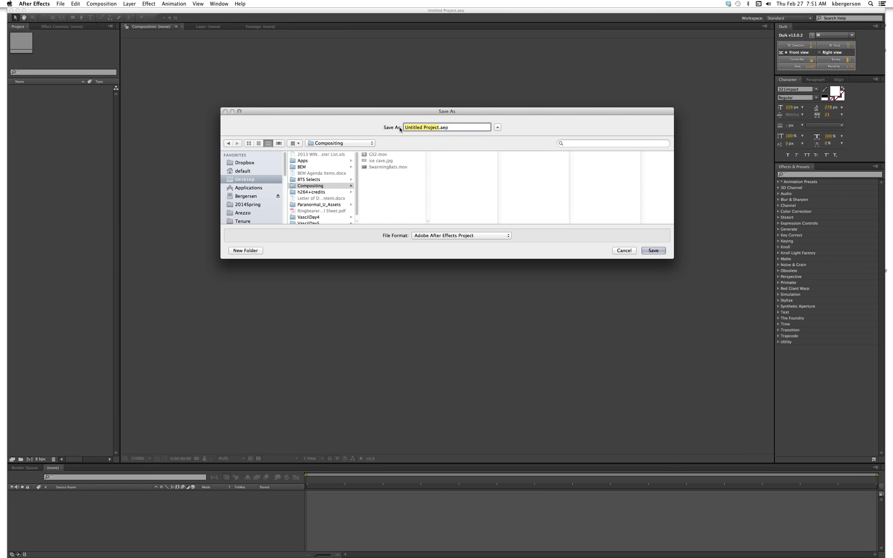
text(GS)
click(653, 251)
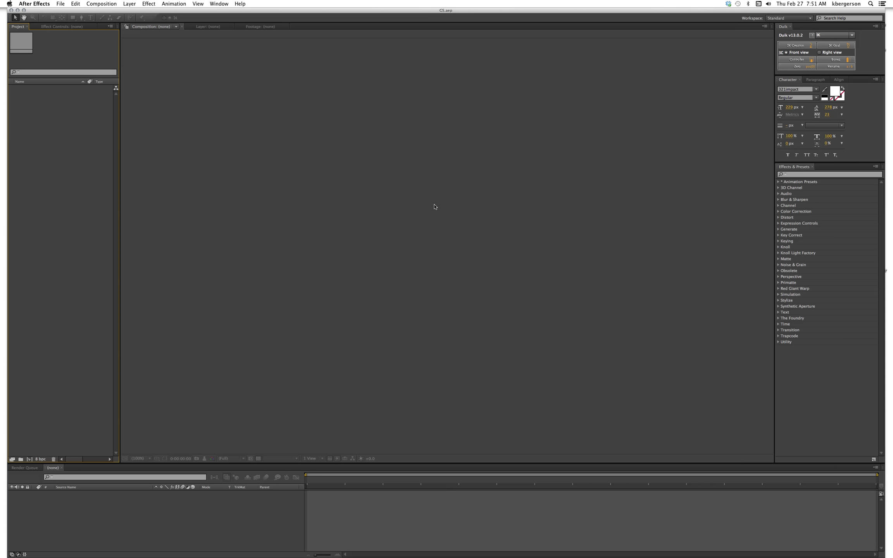
key(super+h)
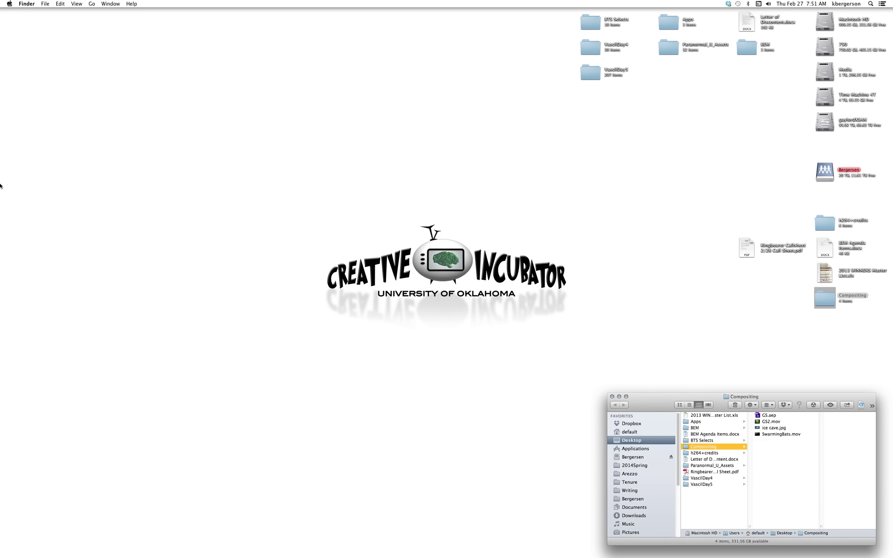
click(10, 201)
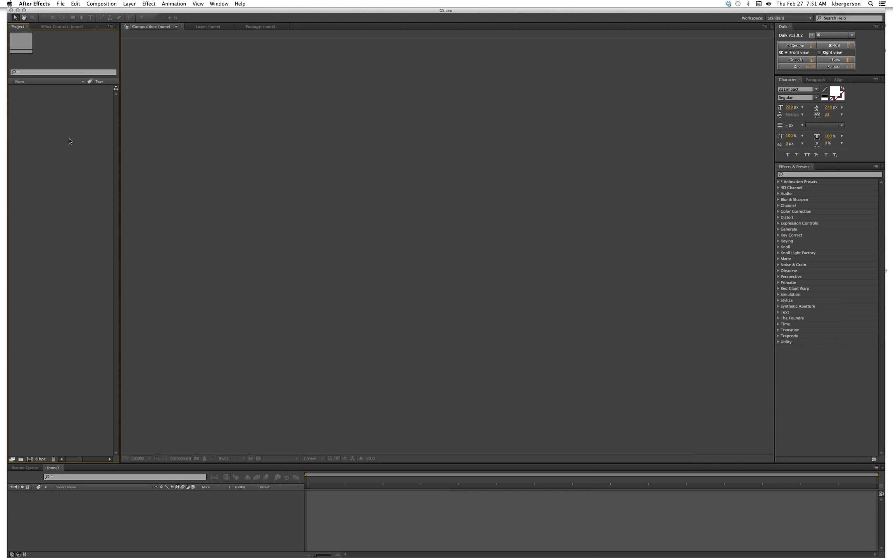
click(65, 3)
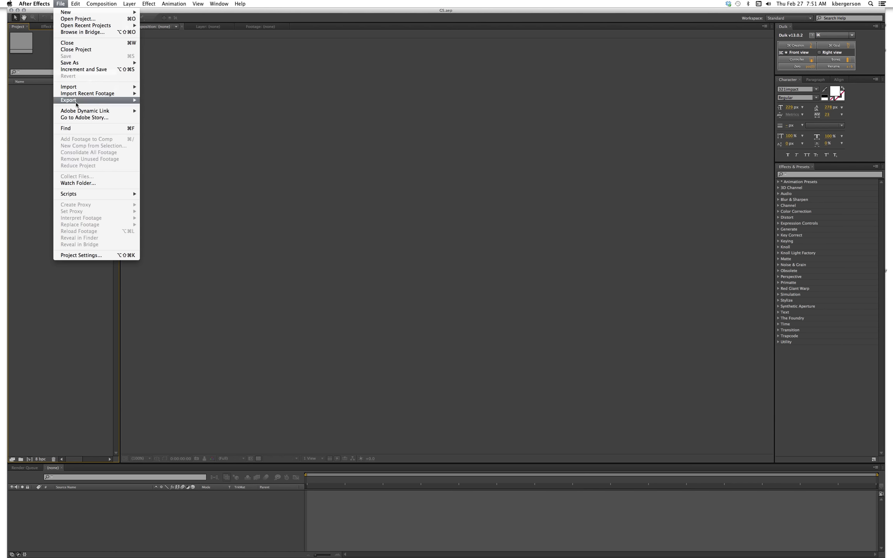
mouse_move(82, 89)
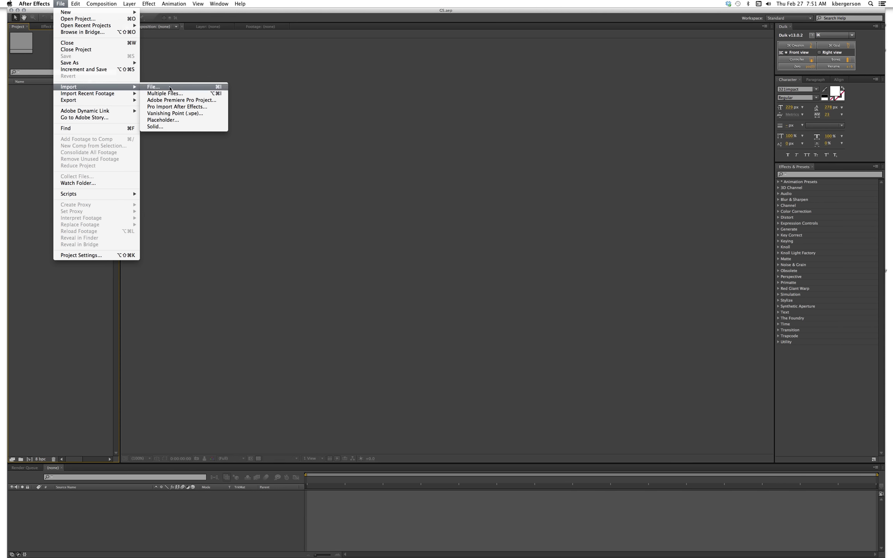
click(28, 123)
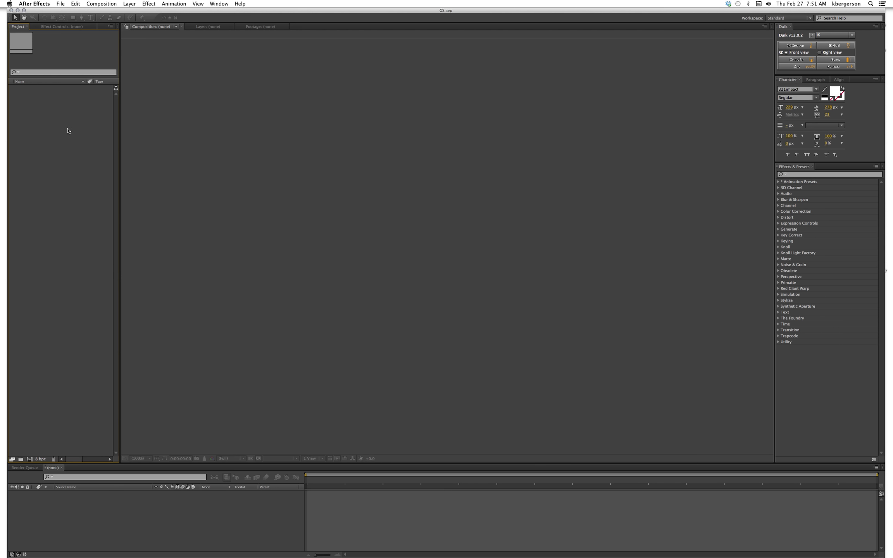
- Import GS2.mov, ice cave.jpg and SwarmingBats.mov from the Desktop's Compositing folder as footage
double_click(51, 148)
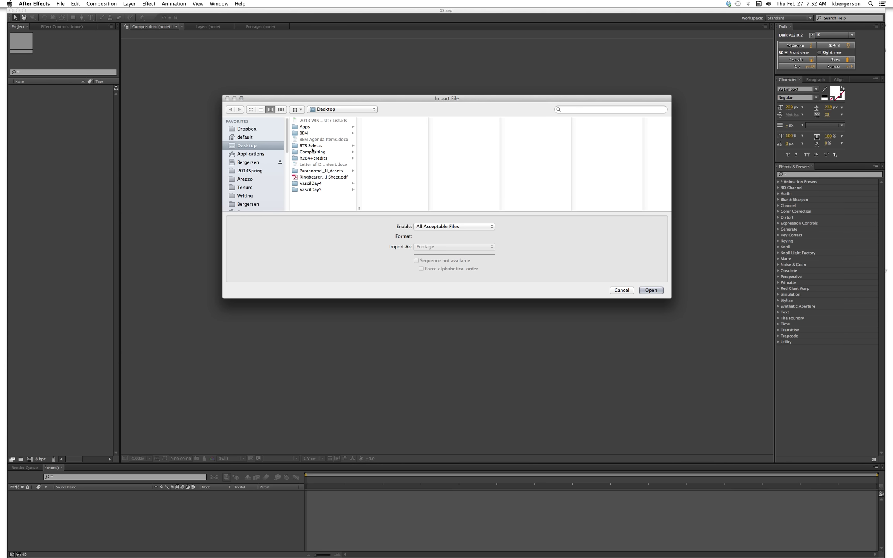
click(334, 151)
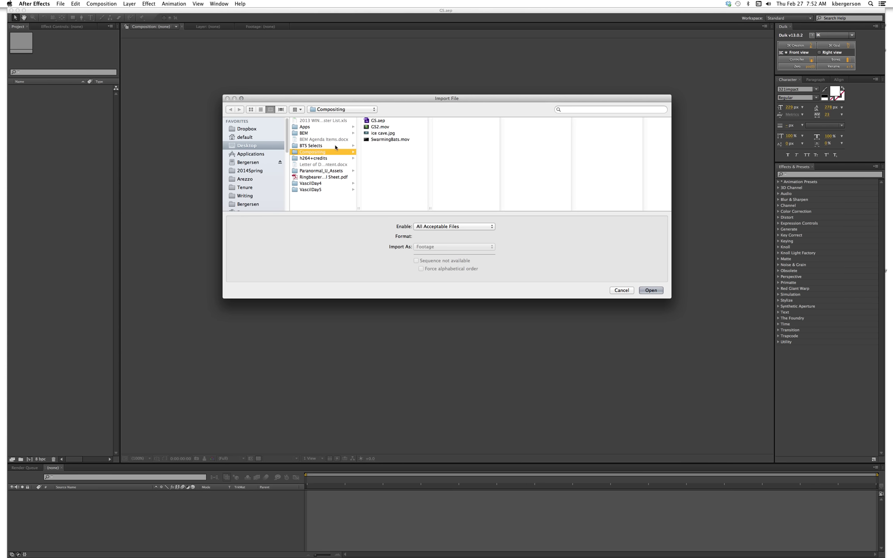
click(379, 127)
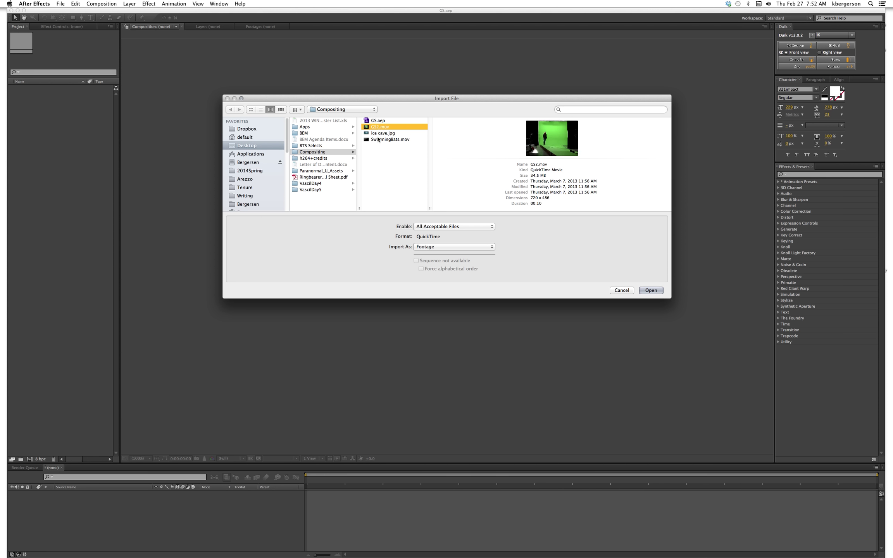
shift+click(377, 140)
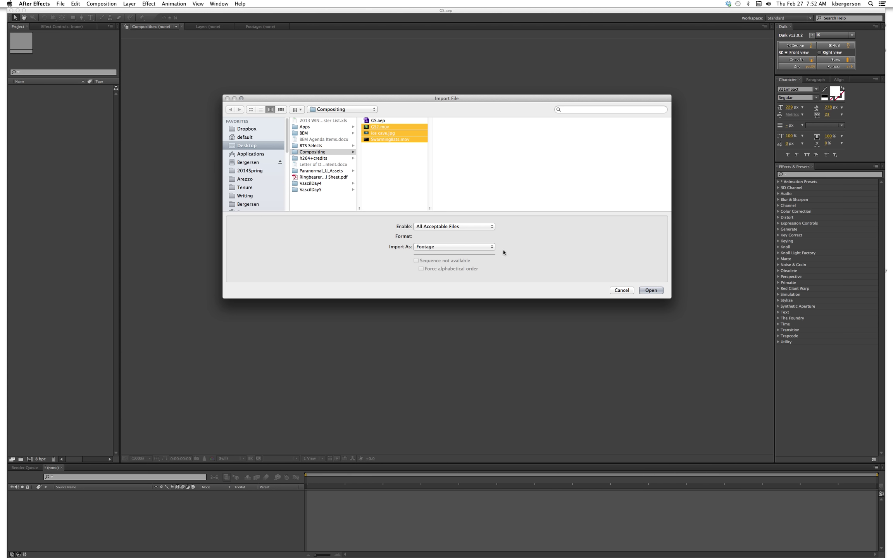
click(650, 291)
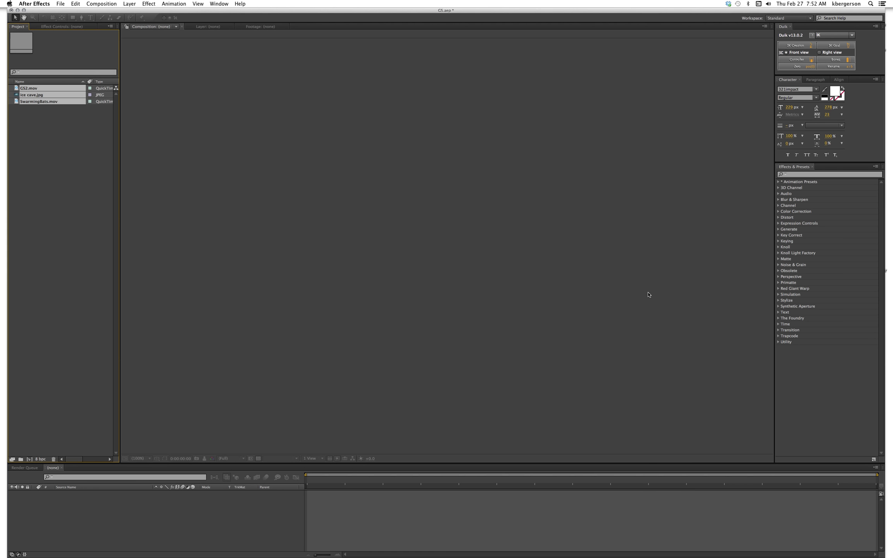
click(80, 203)
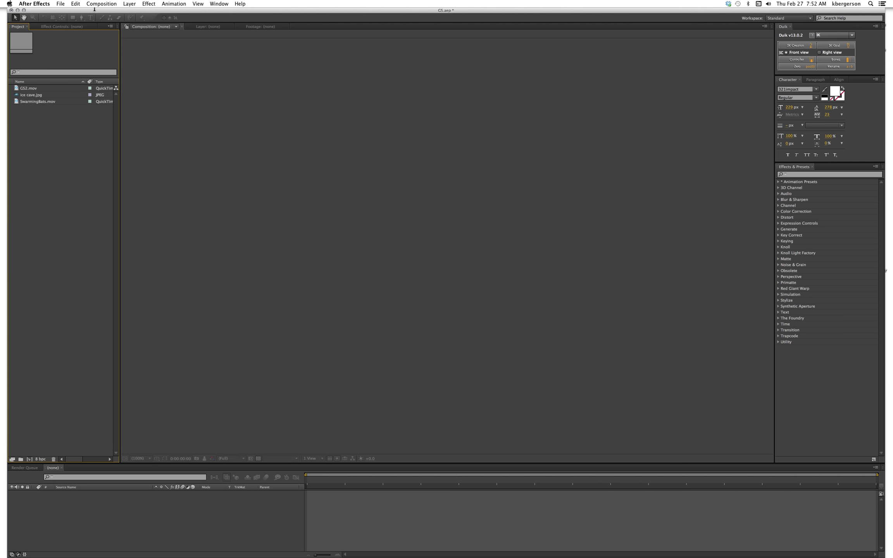
- Start a new composition named "GS Final Your Name" with the HDTV 1080 29.97 preset
click(62, 4)
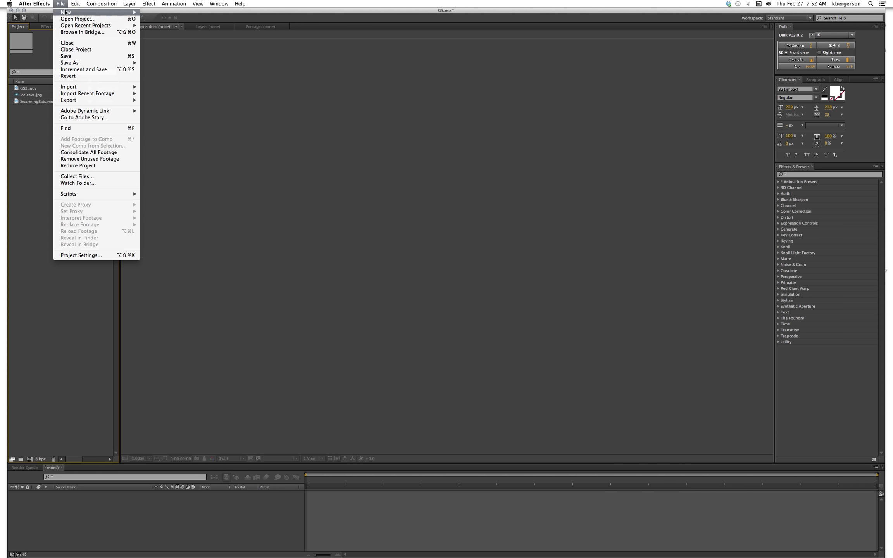
mouse_move(65, 11)
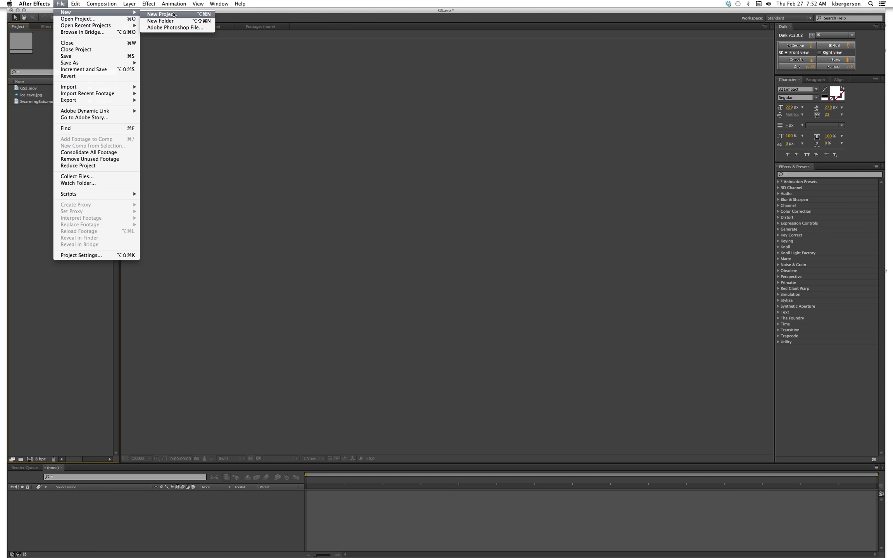
mouse_move(101, 4)
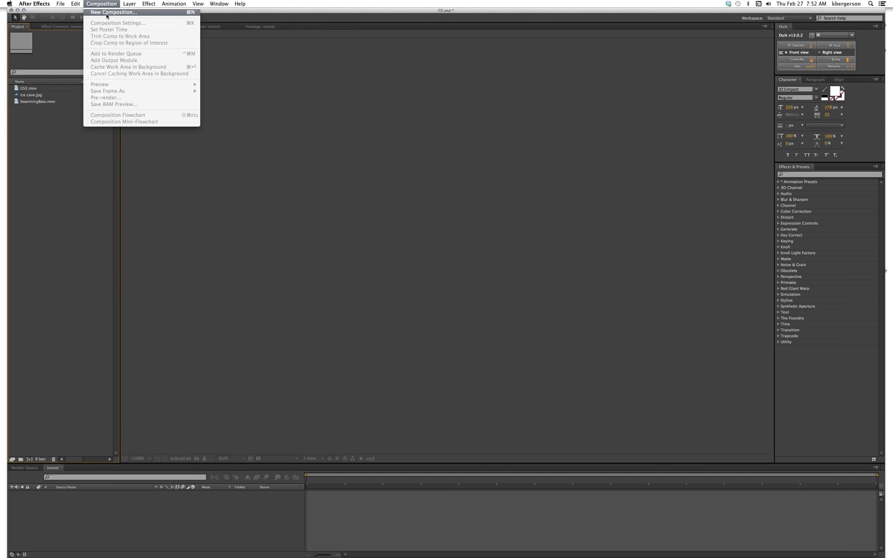
click(106, 15)
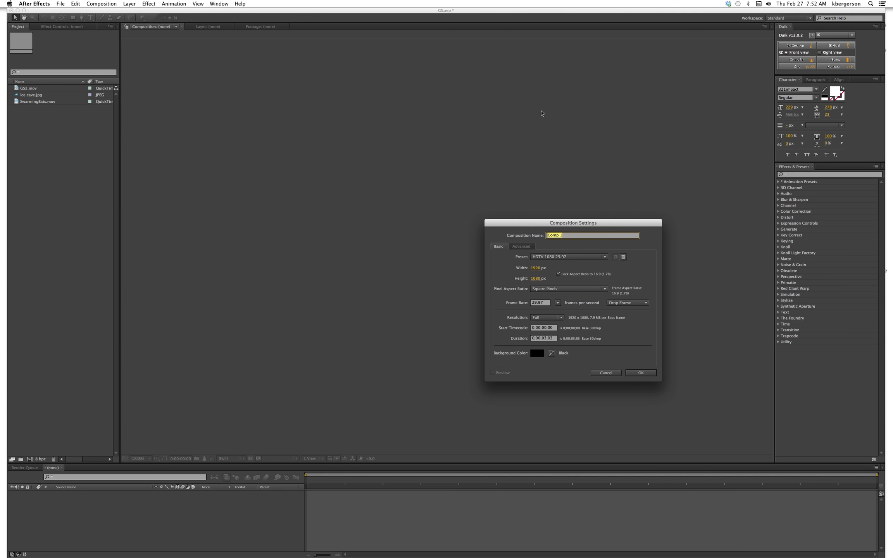
text(C)
text(S Final)
text( Your Name)
click(606, 257)
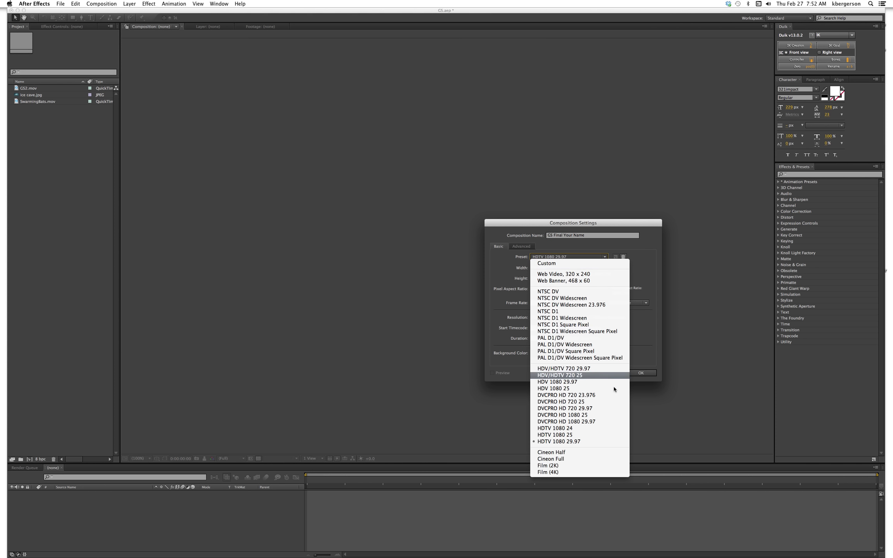
click(594, 443)
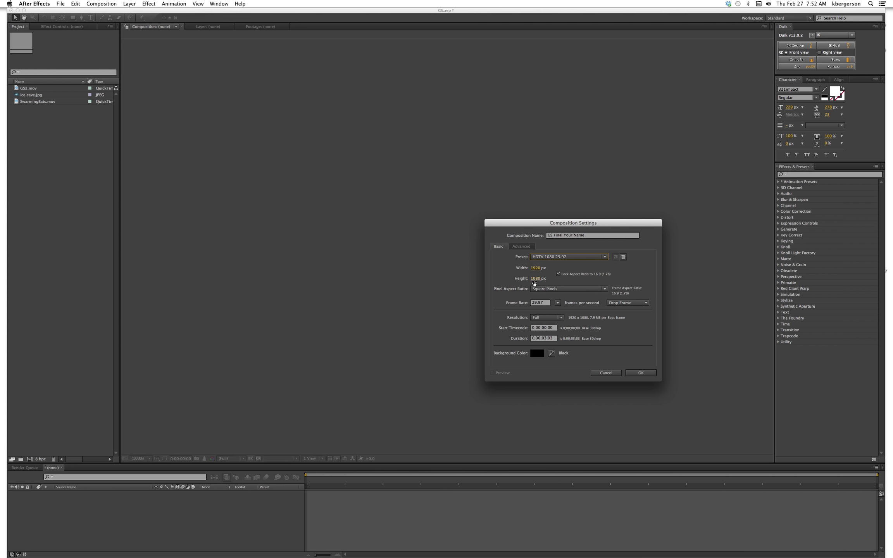
- Set the composition's duration to 10 seconds and create it
click(544, 339)
text(10)
key(BackSpace)
click(641, 374)
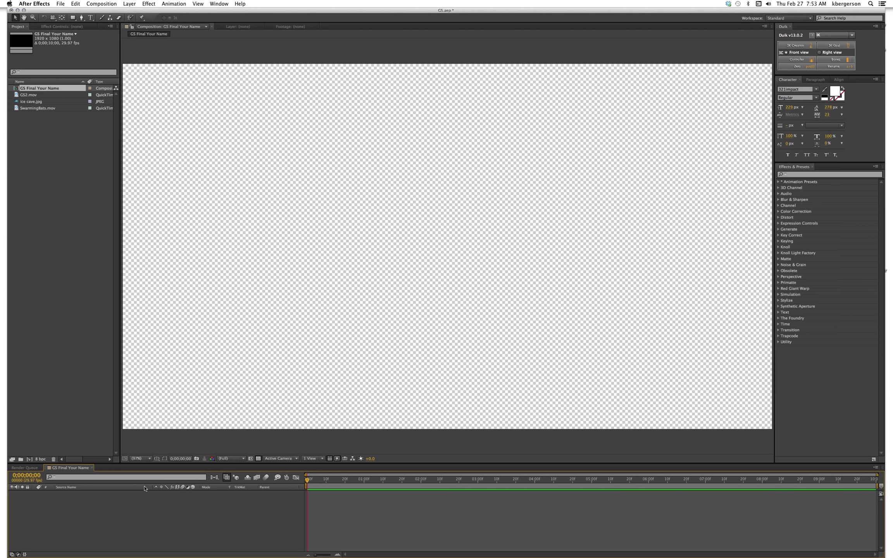
- Add ice cave.jpg to the GS Final Your Name composition as a layer
click(68, 182)
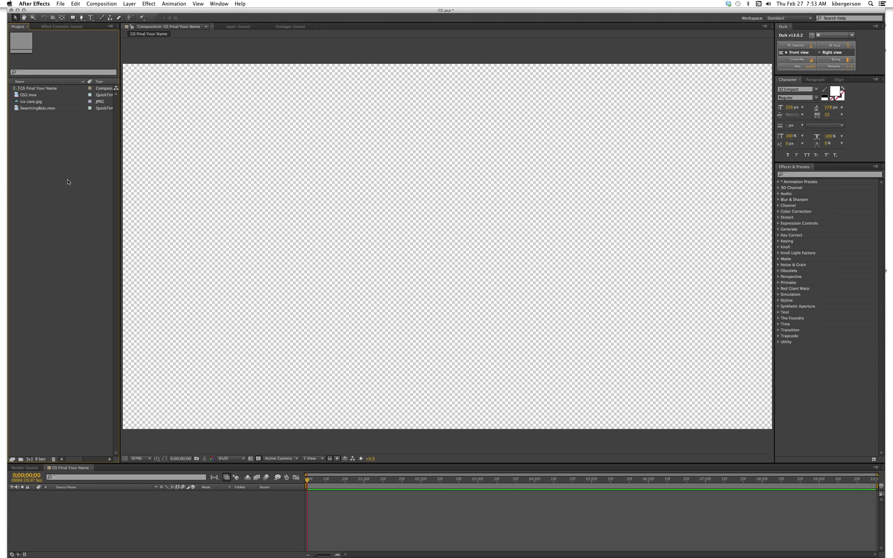
click(17, 102)
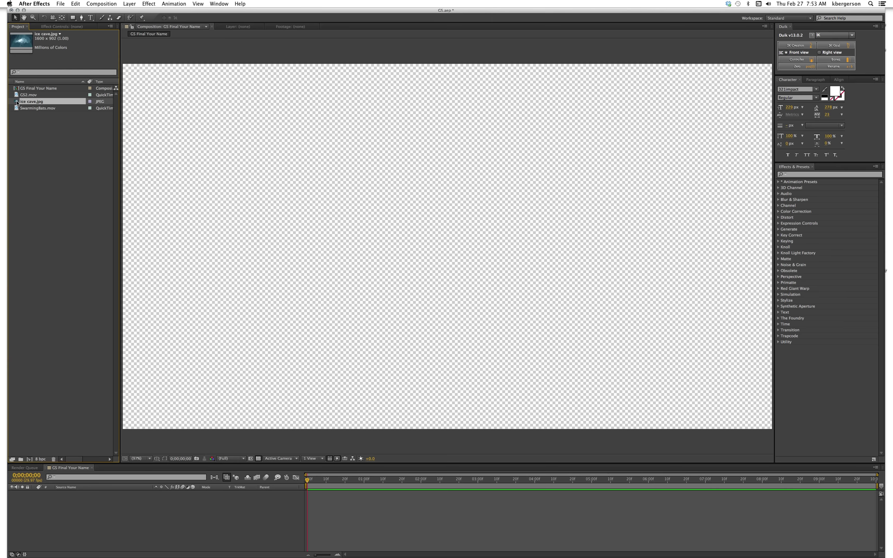
drag(17, 103, 91, 518)
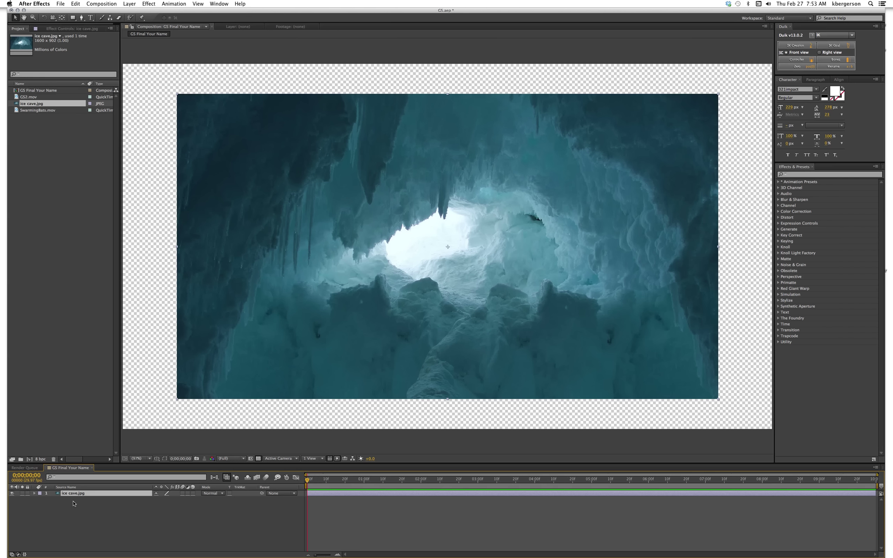
- Try scaling the ice cave layer up to 120% through its transform properties and undo the change
click(34, 494)
click(40, 499)
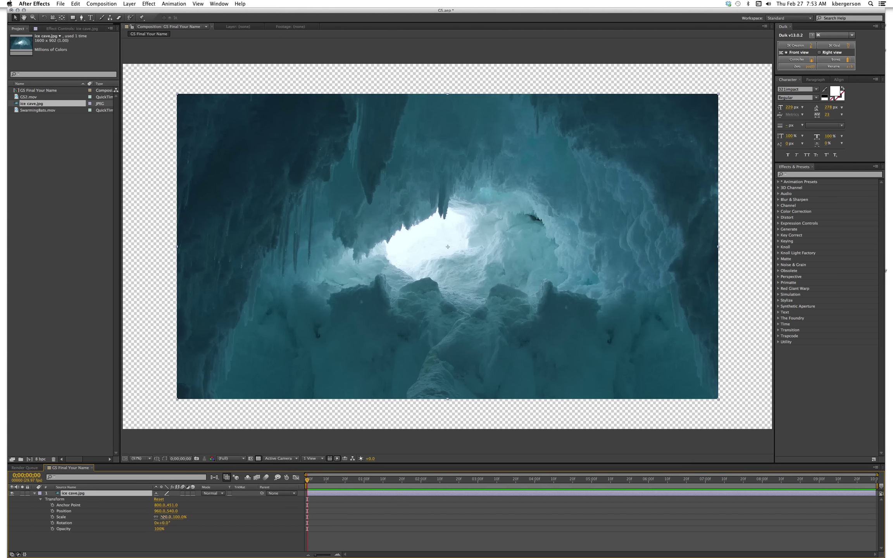
drag(163, 516, 170, 517)
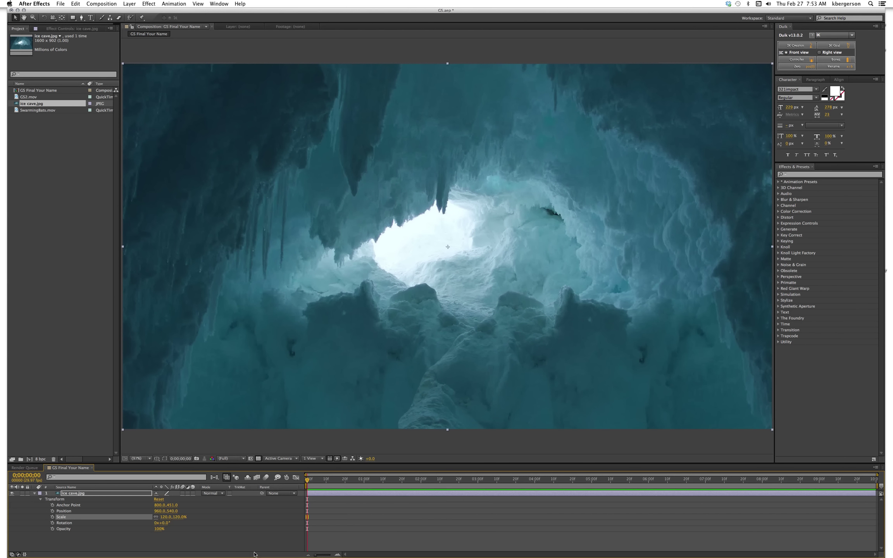
key(super+z)
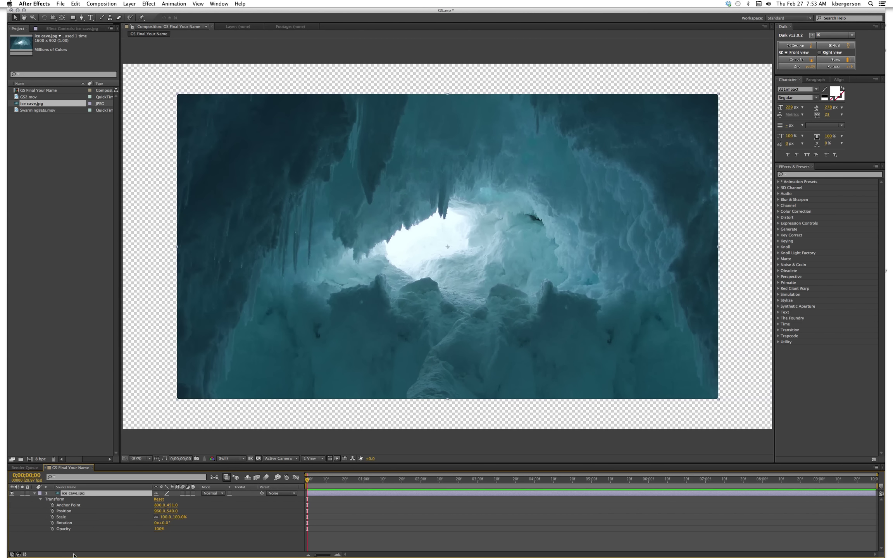
- Fit the ice cave layer to the composition size and collapse its properties
right_click(77, 494)
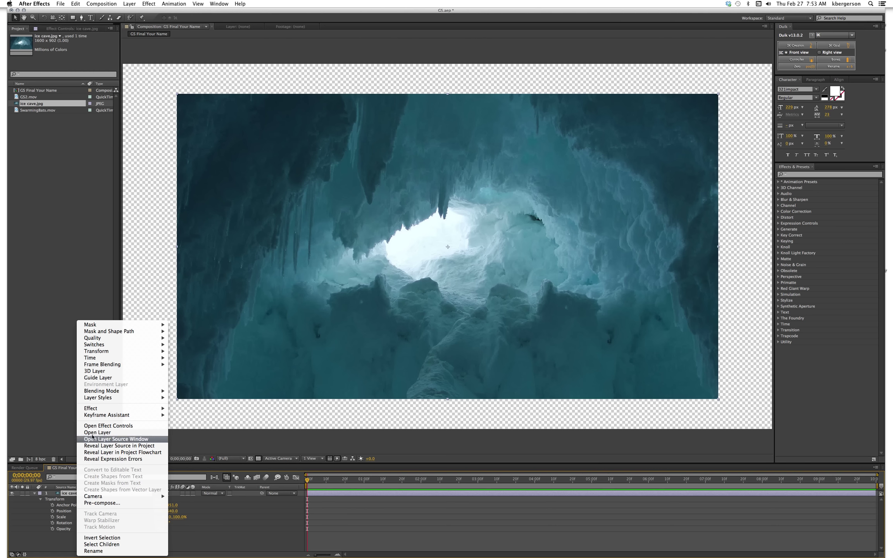
mouse_move(105, 351)
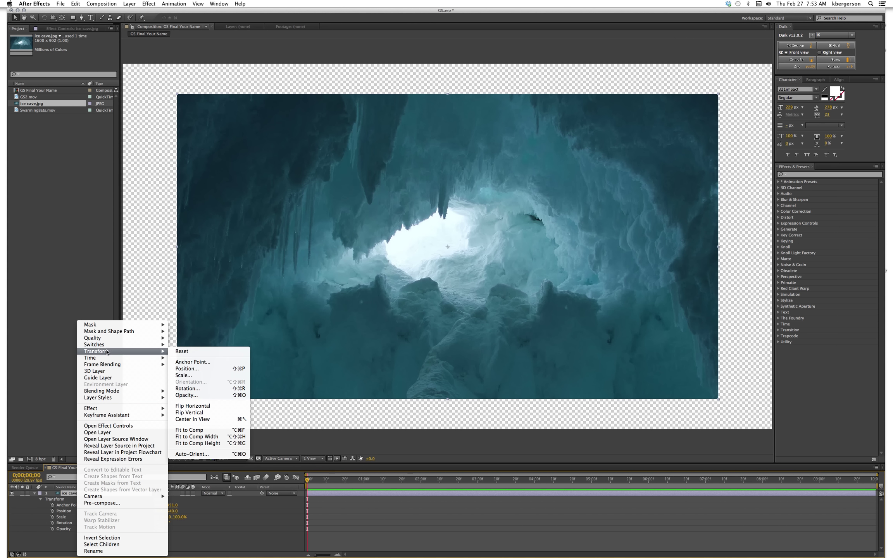
click(223, 430)
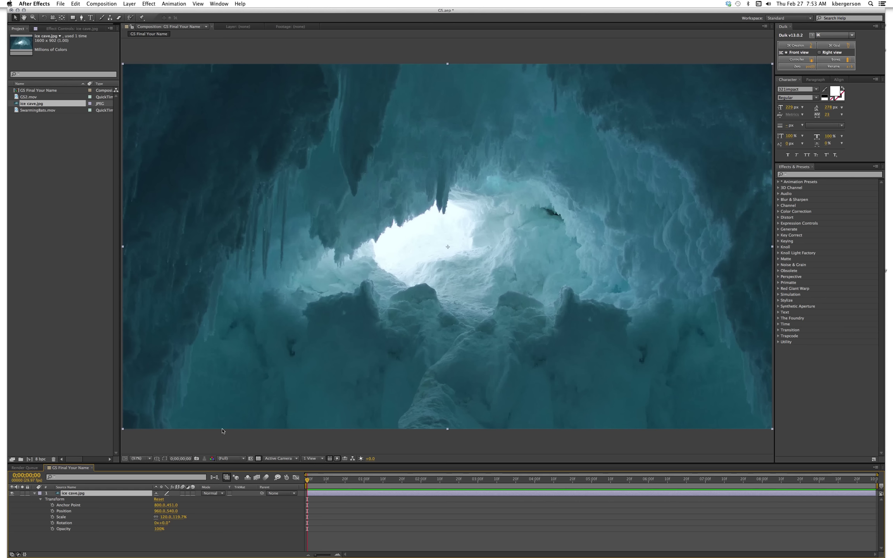
click(34, 493)
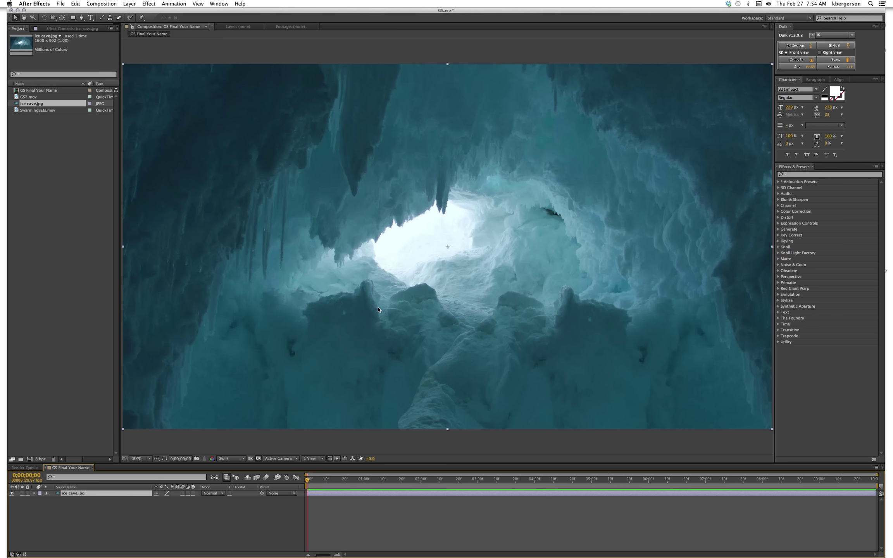
- Duplicate the ice cave layer in the composition
click(101, 534)
click(87, 496)
key(super+d)
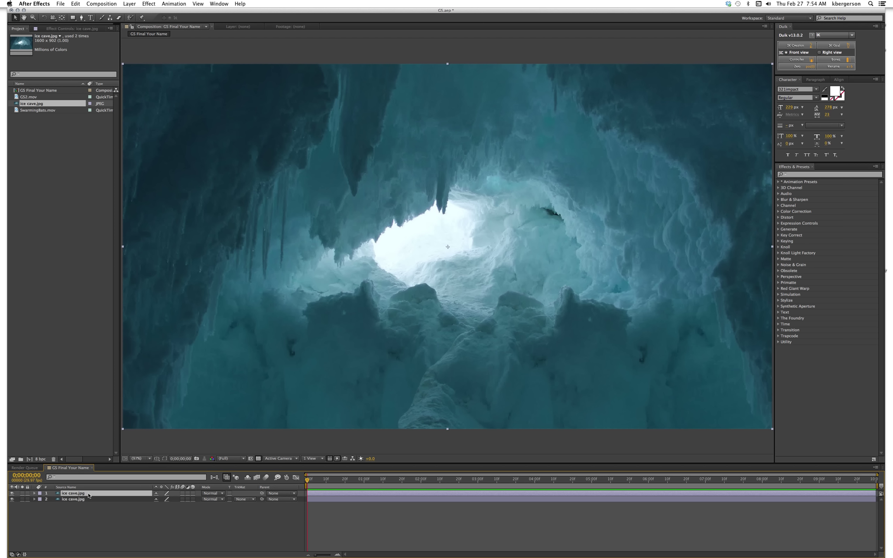
- Rename the upper ice cave.jpg layer as foreground
key(Return)
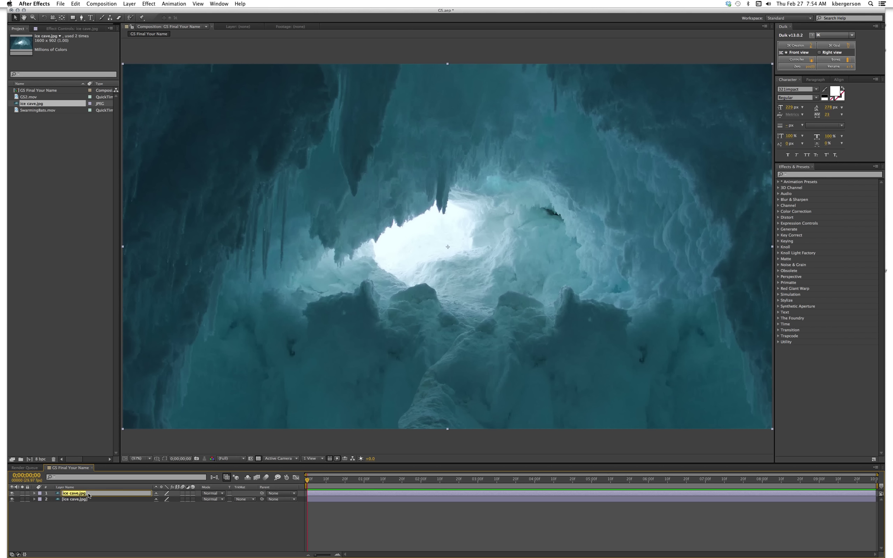
text(foreground)
key(Return)
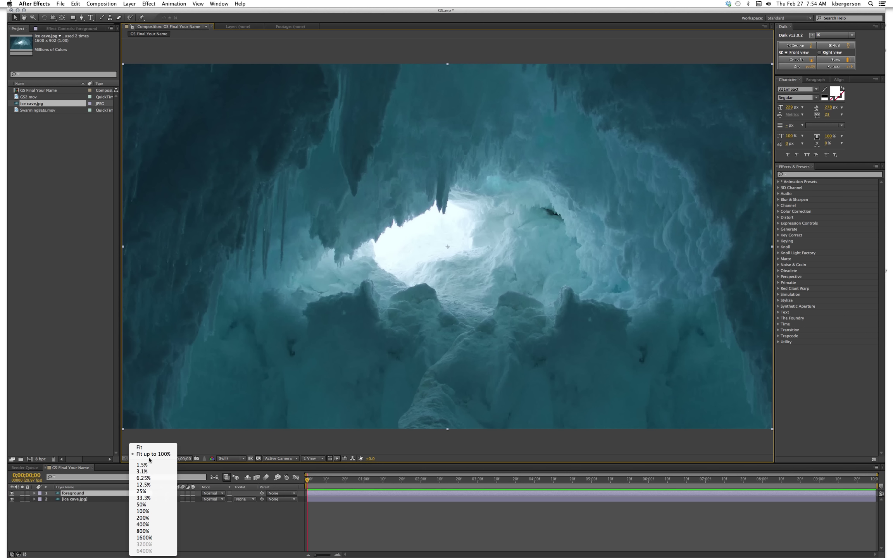
click(154, 503)
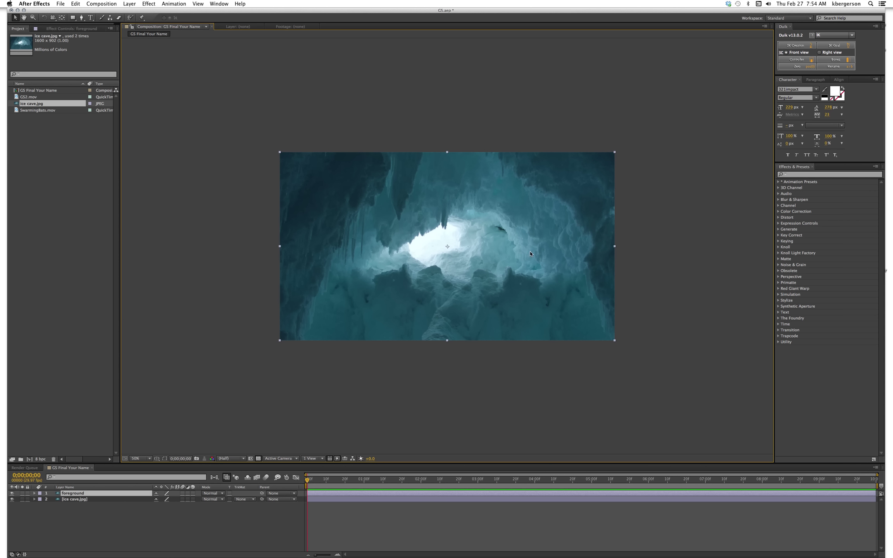
click(150, 460)
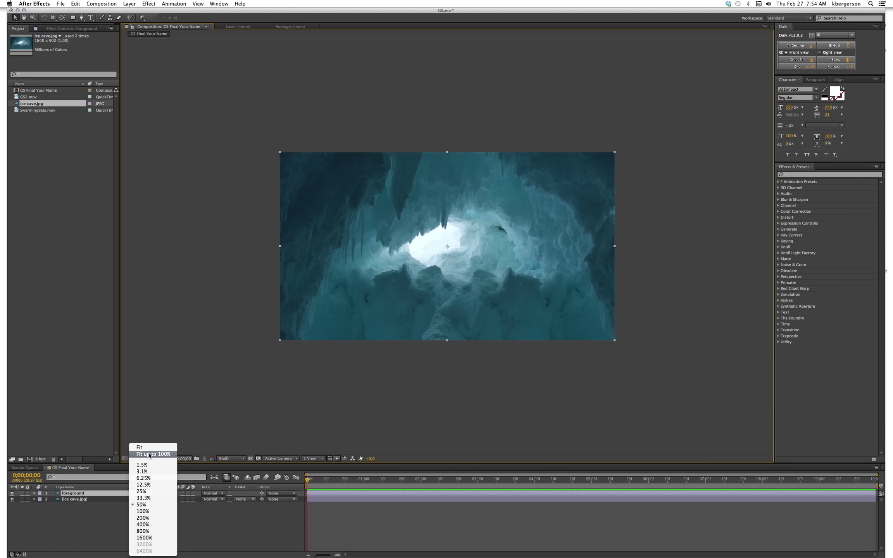
click(150, 454)
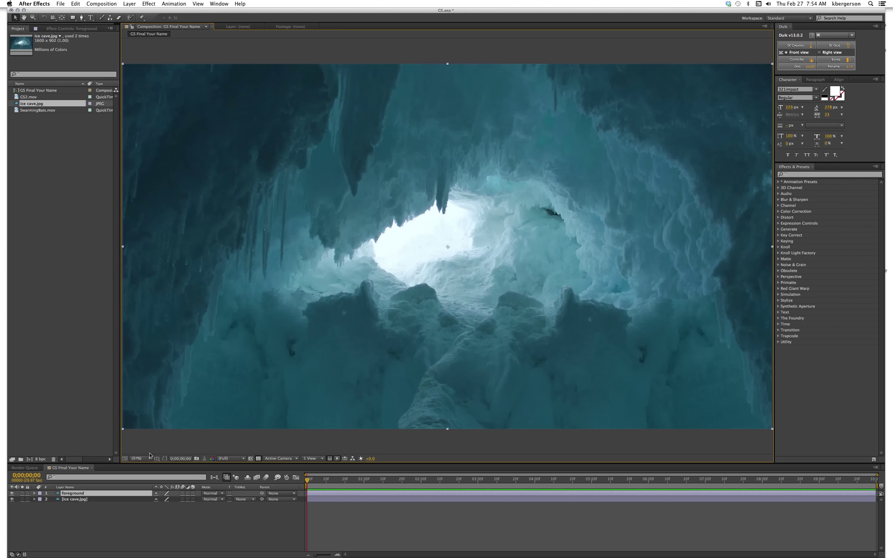
- Trace a Pen mask path on the foreground layer from the right cave wall along the rock ridge to the left side of the cave
click(82, 18)
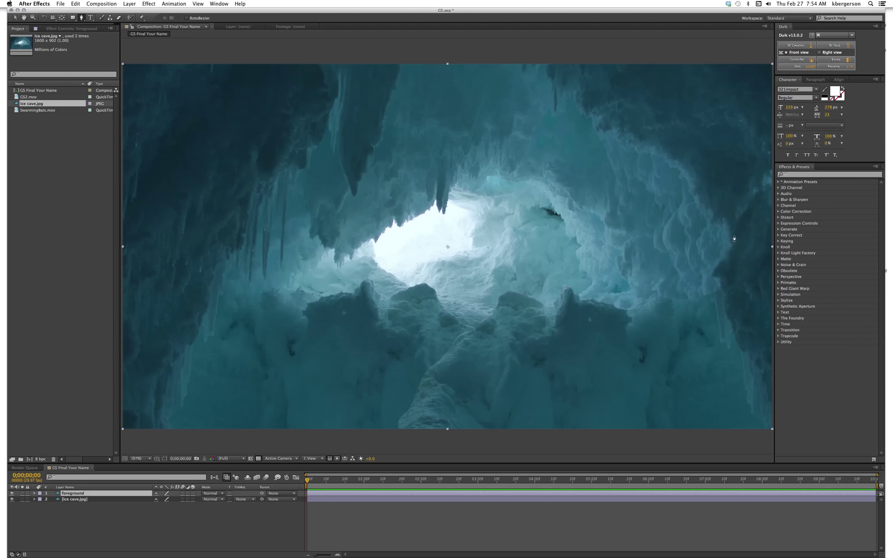
click(722, 227)
click(724, 243)
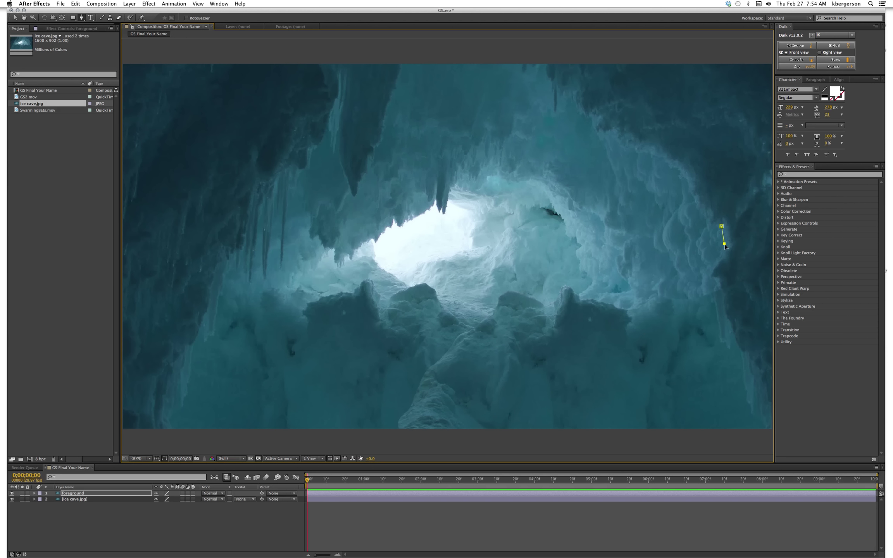
drag(722, 254, 721, 259)
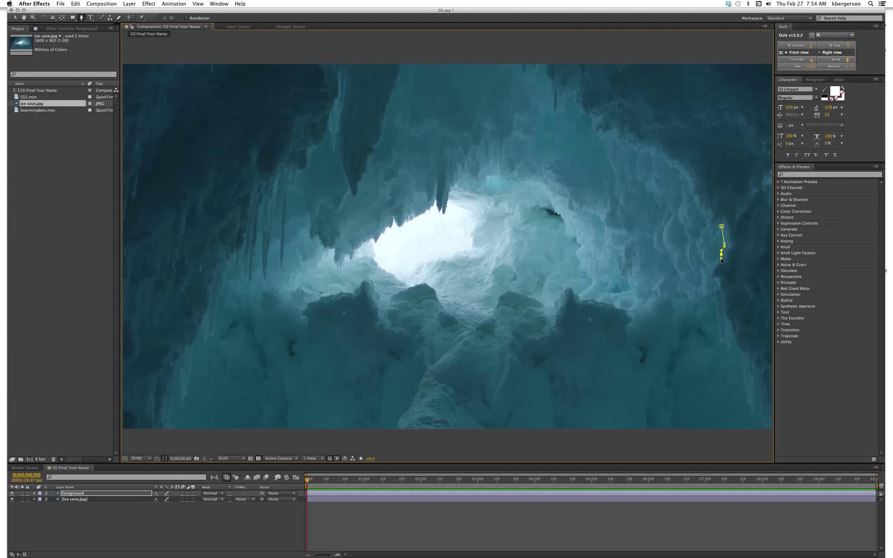
click(710, 276)
drag(710, 274, 711, 278)
drag(718, 286, 717, 290)
drag(665, 298, 574, 293)
click(599, 301)
click(563, 286)
click(558, 297)
click(553, 302)
click(540, 304)
click(523, 296)
click(511, 291)
click(502, 293)
click(498, 299)
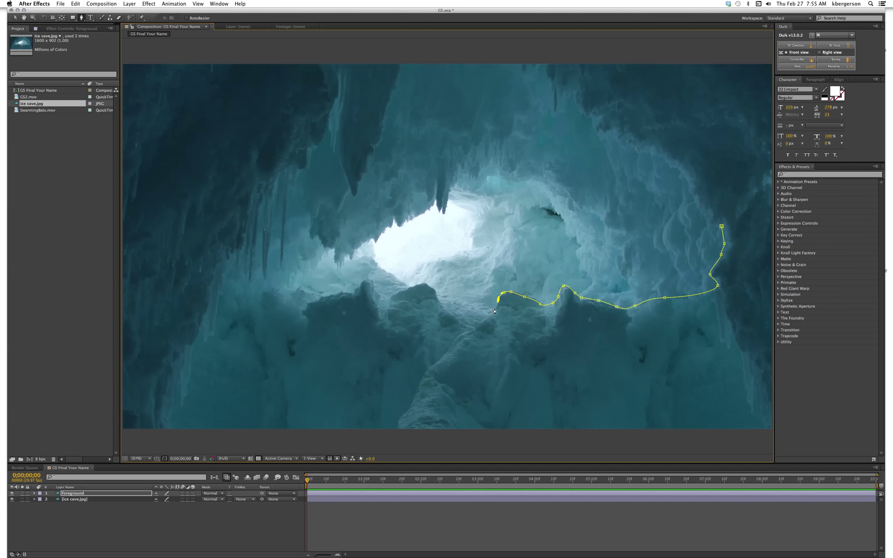
click(495, 308)
drag(488, 318, 482, 318)
click(475, 328)
click(461, 323)
click(447, 310)
drag(447, 310, 444, 310)
click(437, 301)
drag(437, 299, 430, 287)
drag(436, 297, 437, 295)
click(424, 282)
drag(415, 287, 422, 287)
click(405, 290)
click(397, 293)
click(389, 297)
click(380, 295)
click(374, 286)
click(370, 278)
drag(370, 279, 366, 279)
click(359, 285)
click(352, 291)
click(347, 293)
click(336, 293)
click(325, 295)
click(311, 301)
click(292, 298)
drag(273, 282, 251, 276)
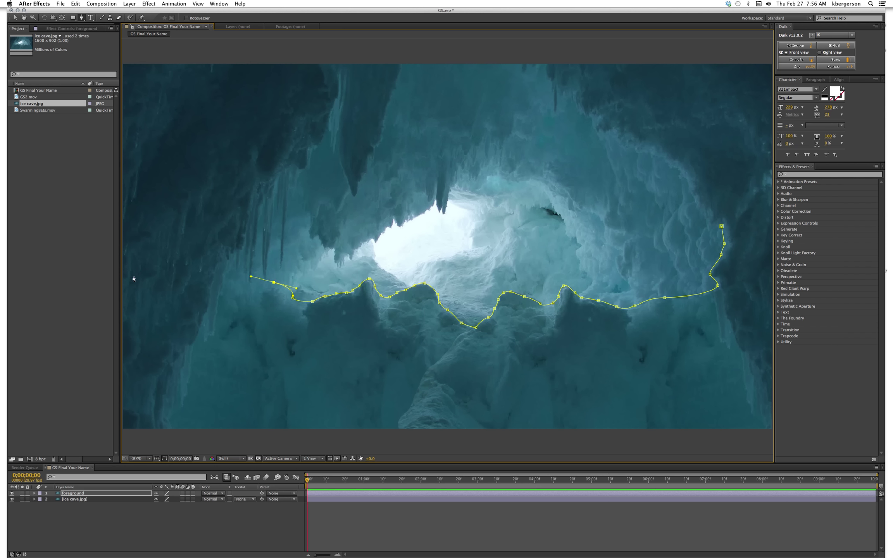
- Close the foreground mask by running the path past the left edge, below the frame and up the right edge to its starting point
click(122, 278)
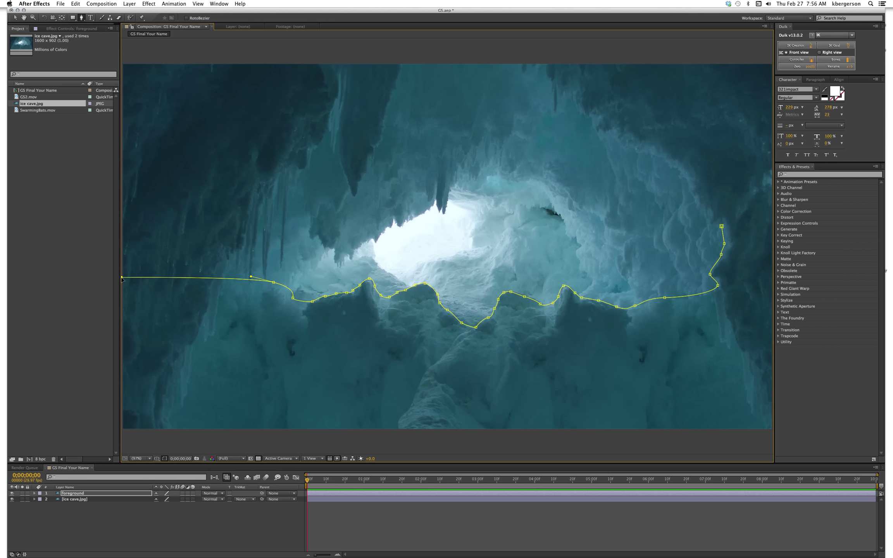
click(122, 443)
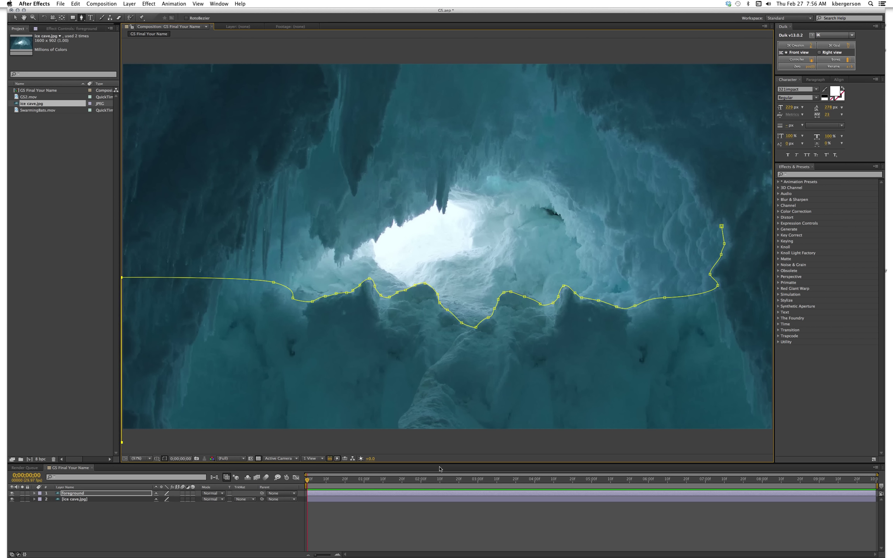
click(772, 444)
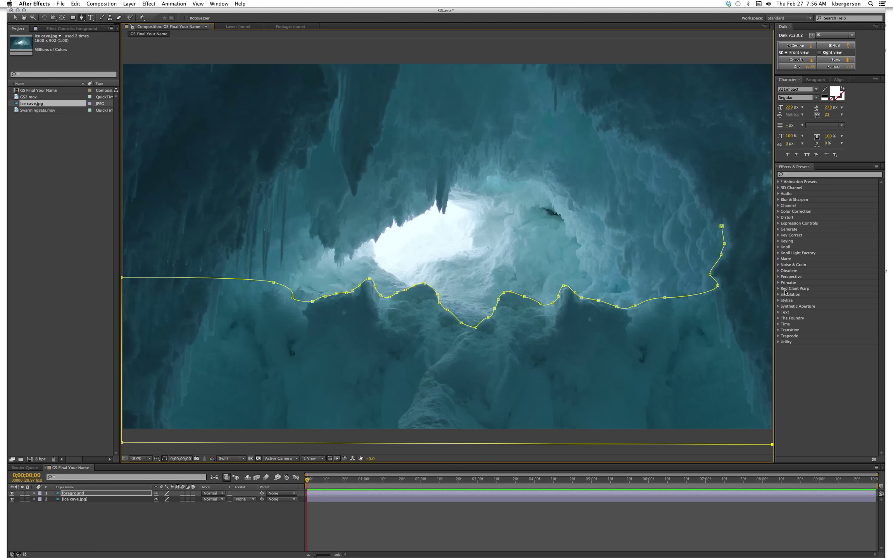
click(772, 226)
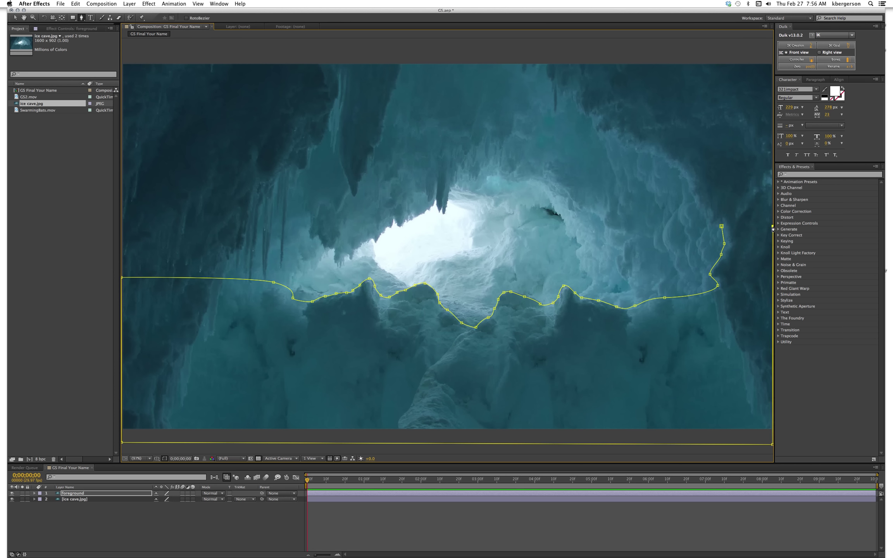
click(721, 226)
- Inspect the masked foreground with the background ice cave layer hidden, and leave the foreground layer hidden with the background visible
click(11, 499)
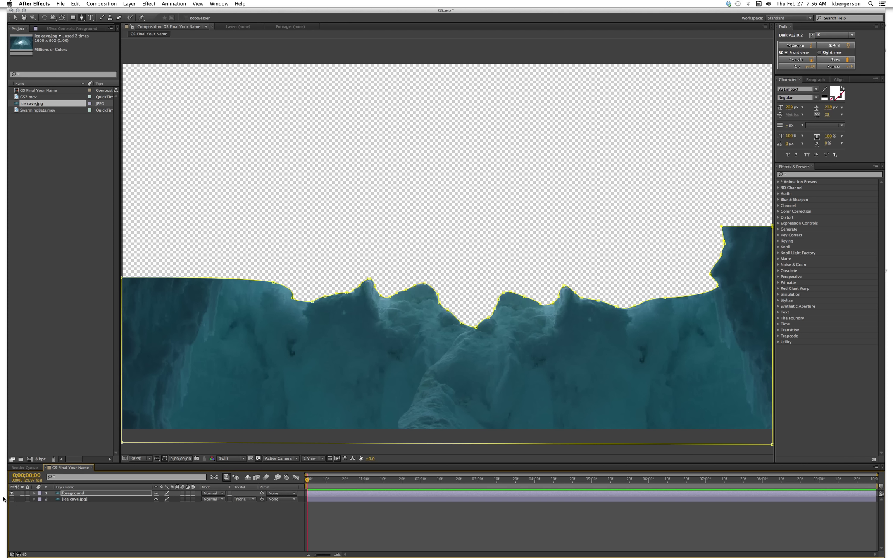
click(11, 493)
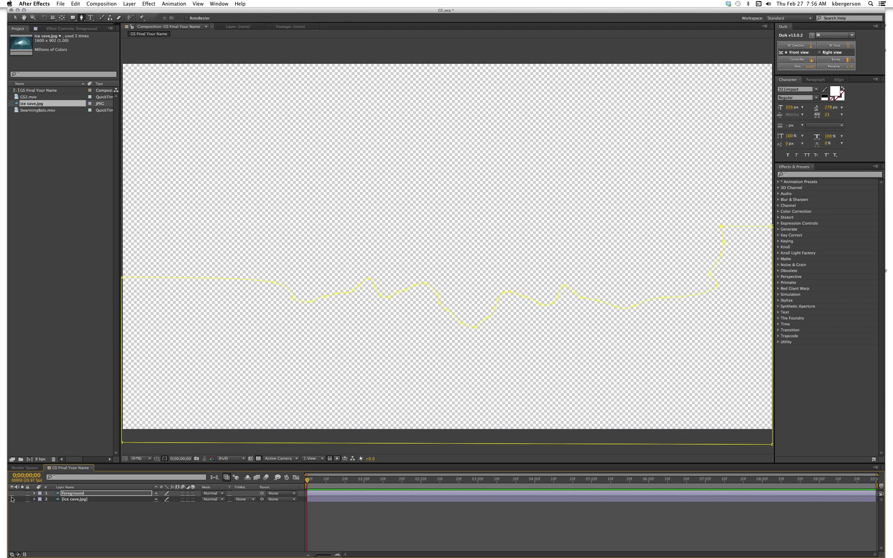
click(11, 499)
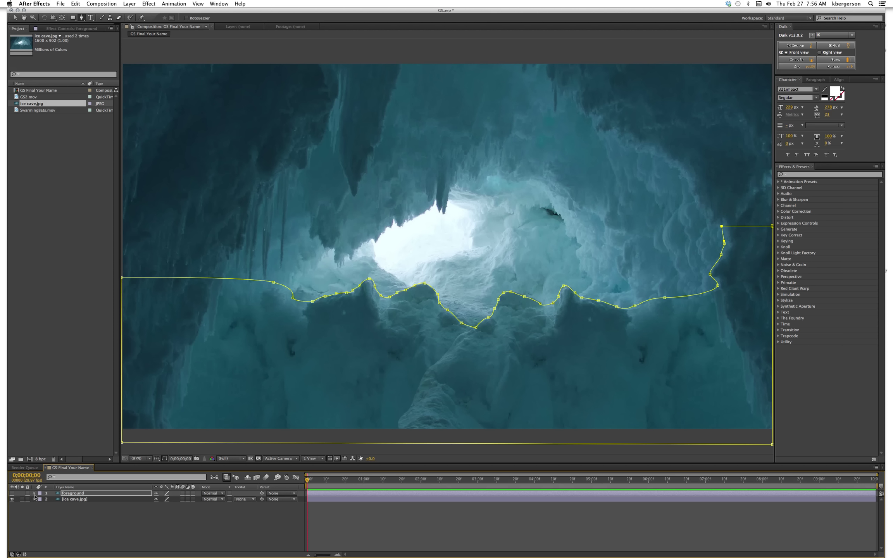
- Set the Mask Feather of Mask 1 on the foreground layer to 3 pixels
click(34, 494)
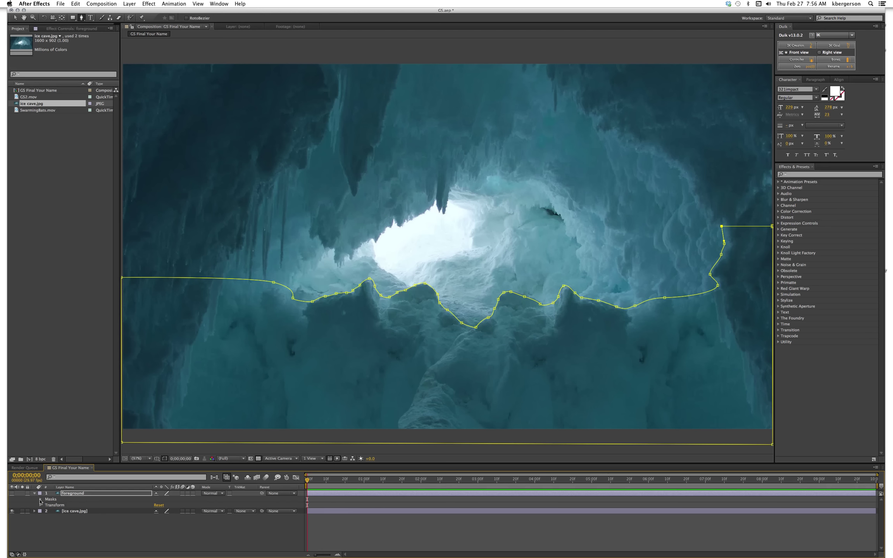
click(40, 500)
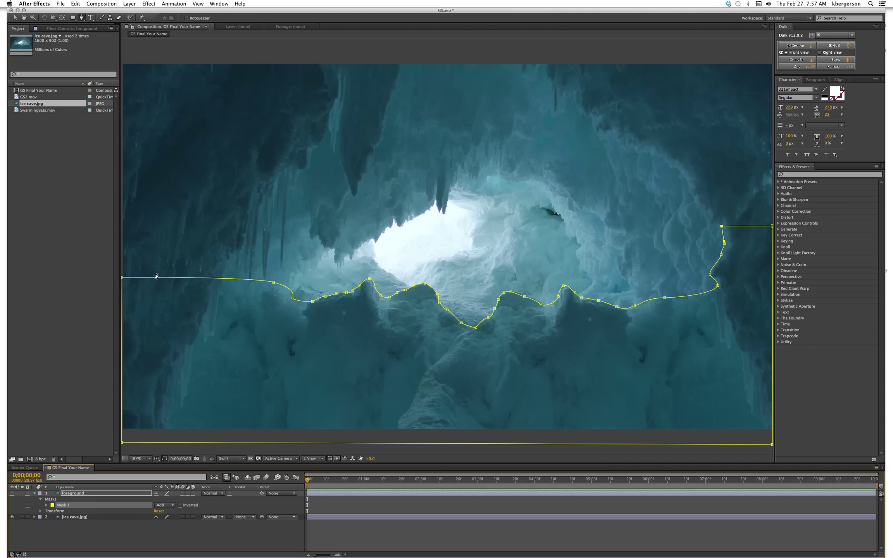
click(45, 505)
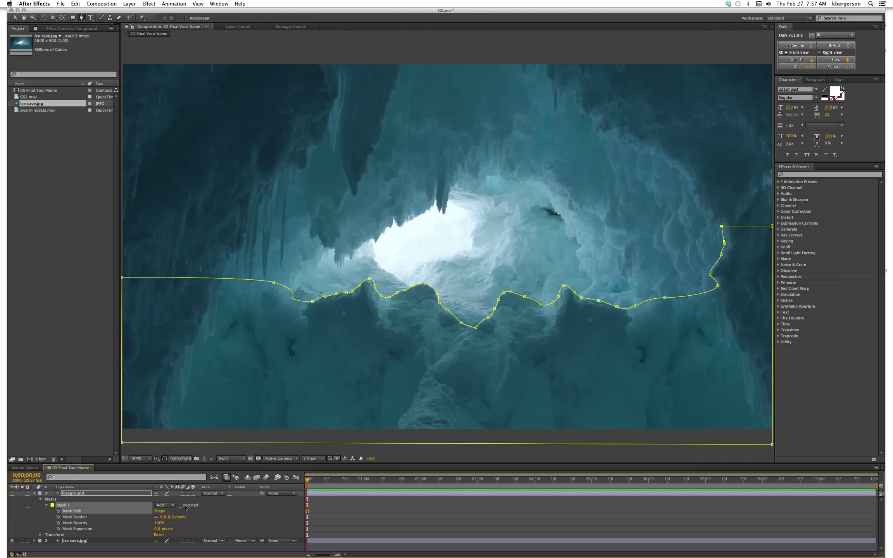
click(162, 517)
text(3)
key(Return)
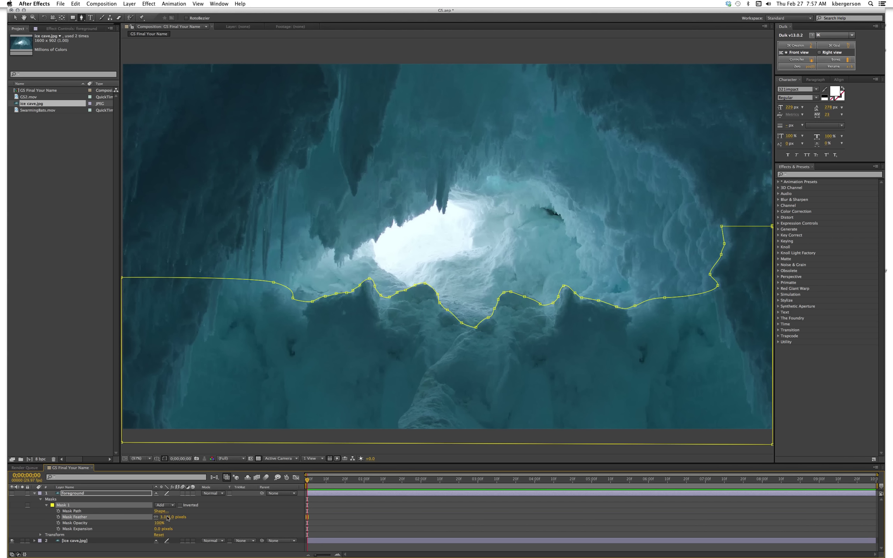
click(85, 549)
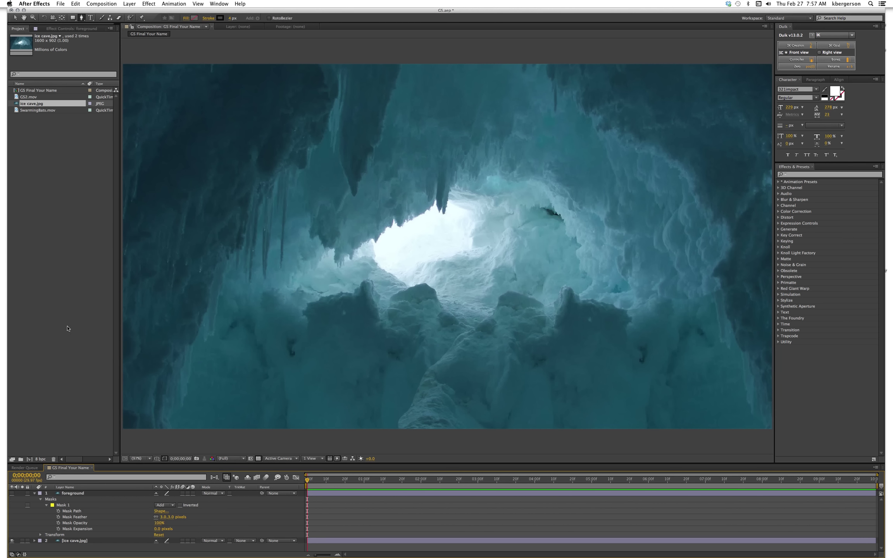
- Collapse the foreground layer's properties and add GS2.mov to the composition between the foreground and ice cave layers
click(15, 97)
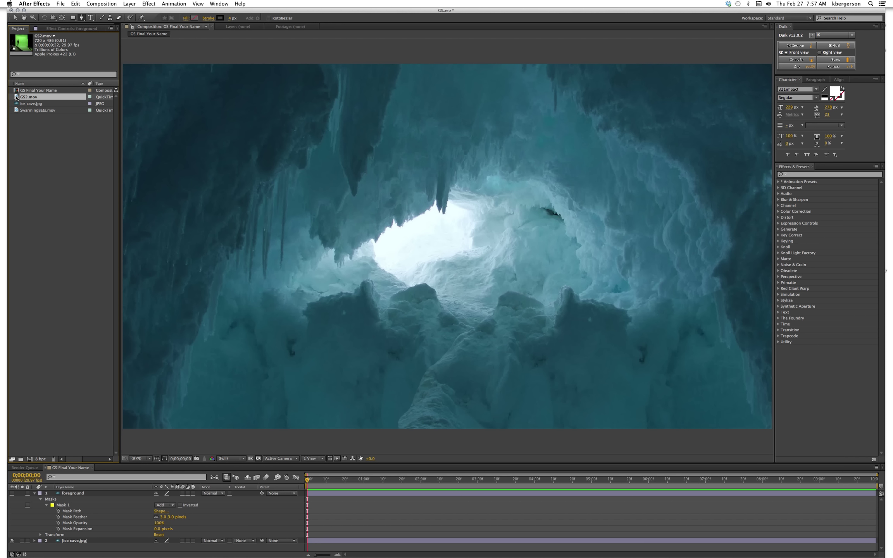
drag(34, 395, 34, 496)
click(34, 495)
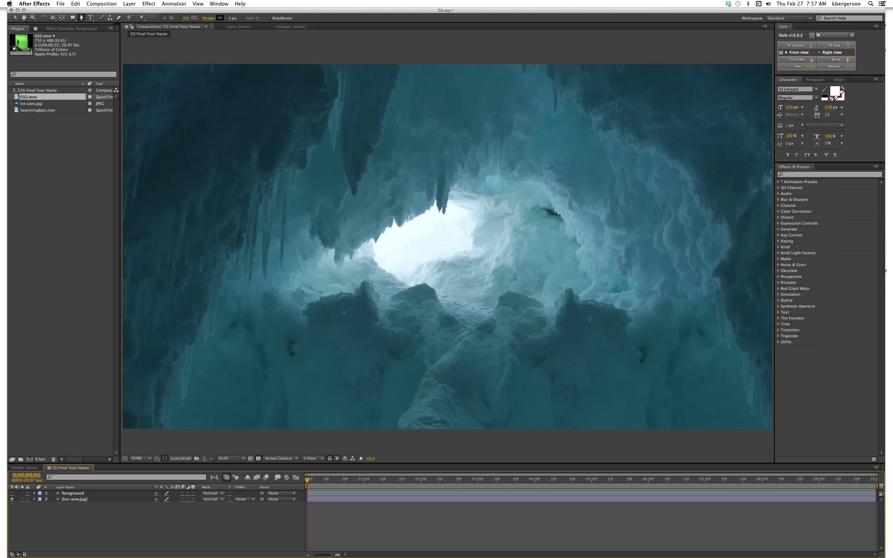
click(16, 99)
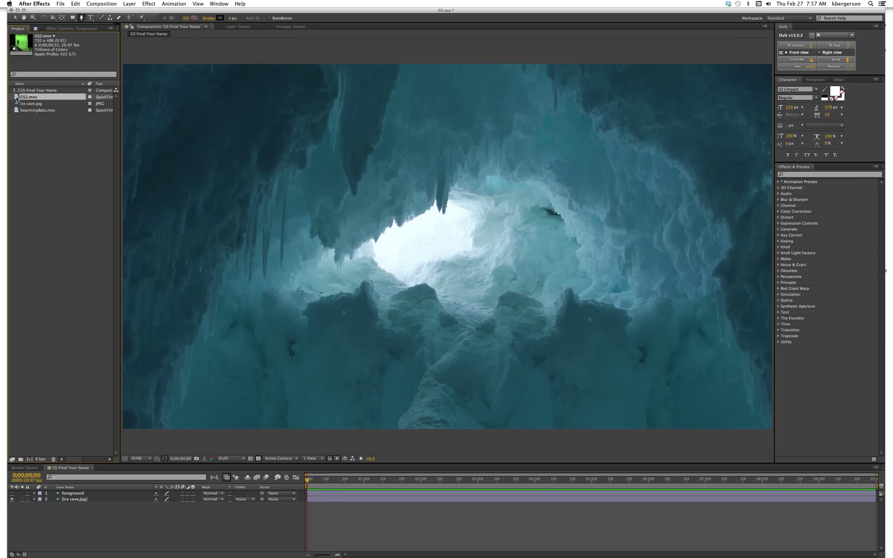
click(21, 495)
drag(22, 495, 22, 496)
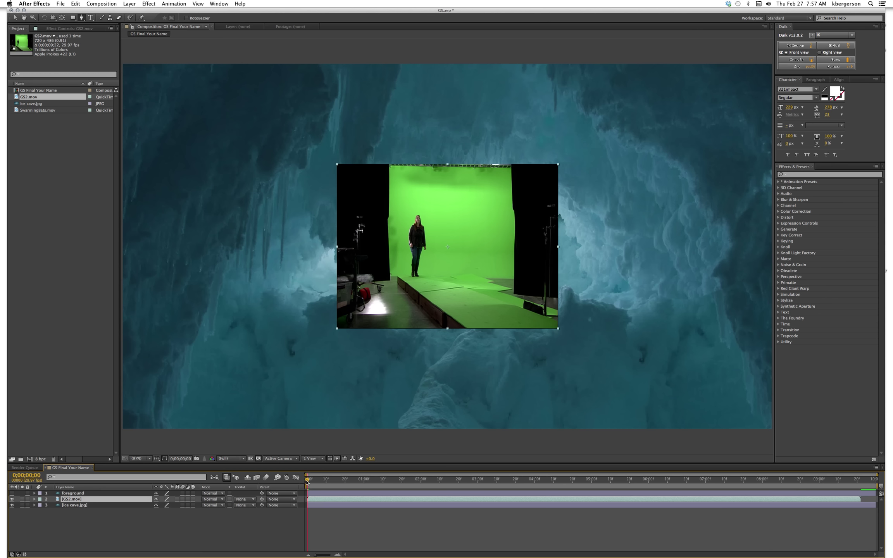
- Preview the green screen clip and shift the GS2.mov layer earlier in time so it ends just past 9 seconds
key(space)
drag(404, 481, 663, 499)
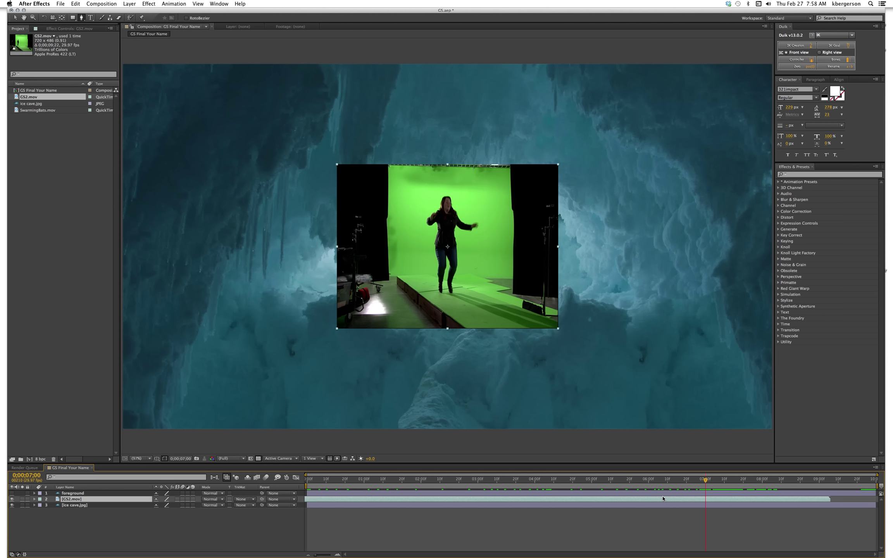
mouse_move(707, 480)
mouse_down()
mouse_move(695, 481)
mouse_move(724, 481)
mouse_move(705, 481)
mouse_up()
- Shorten the composition's work area to finish at the end of the GS2.mov layer
drag(876, 485, 830, 482)
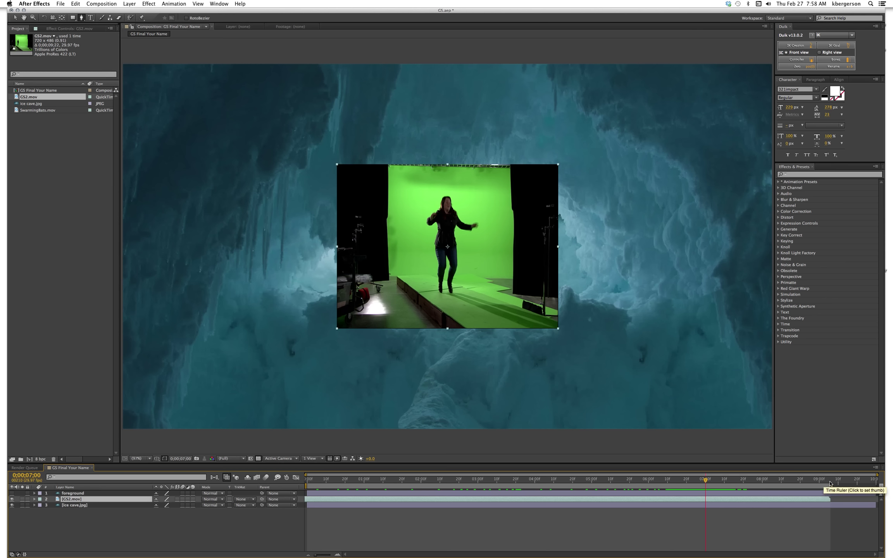
click(107, 523)
click(93, 499)
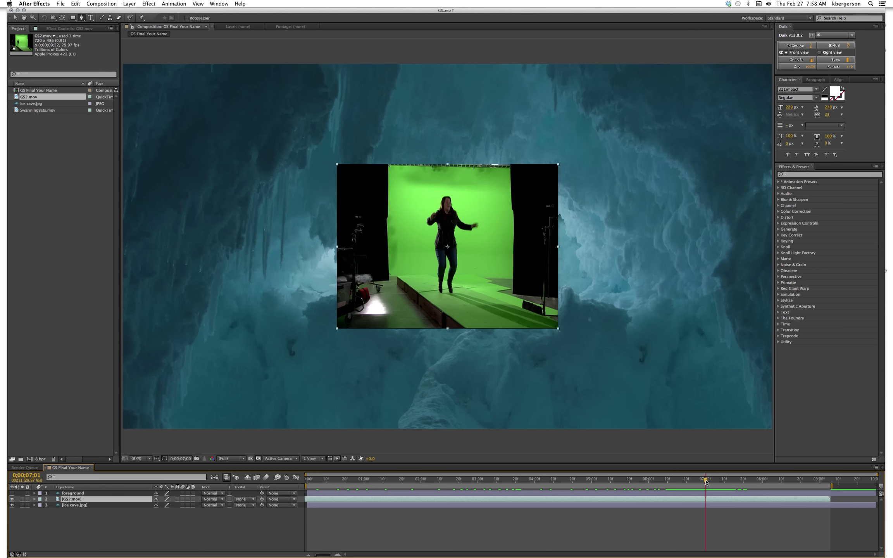
- At 0;00;06;29, relocate the GS2.mov layer's anchor point to the performer's feet with the Pan Behind tool
mouse_move(704, 483)
mouse_down()
mouse_move(554, 479)
mouse_move(702, 485)
mouse_up()
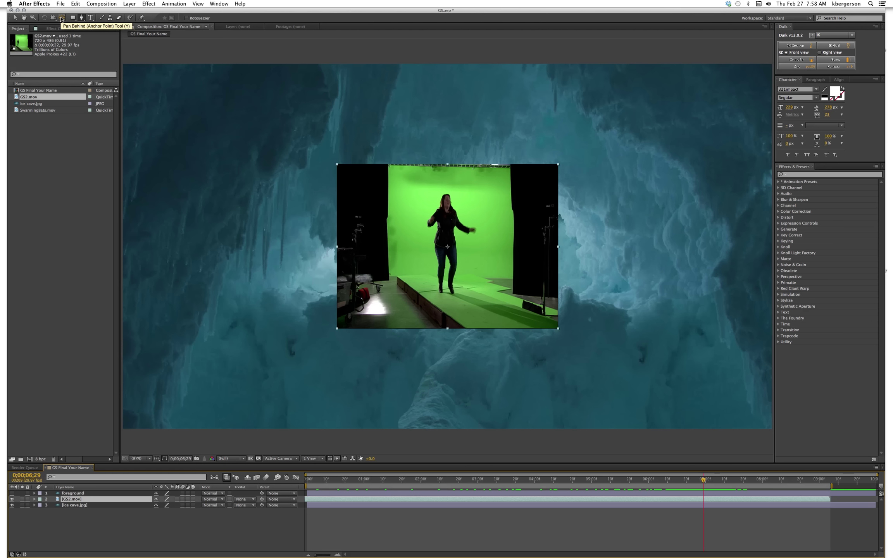
click(61, 18)
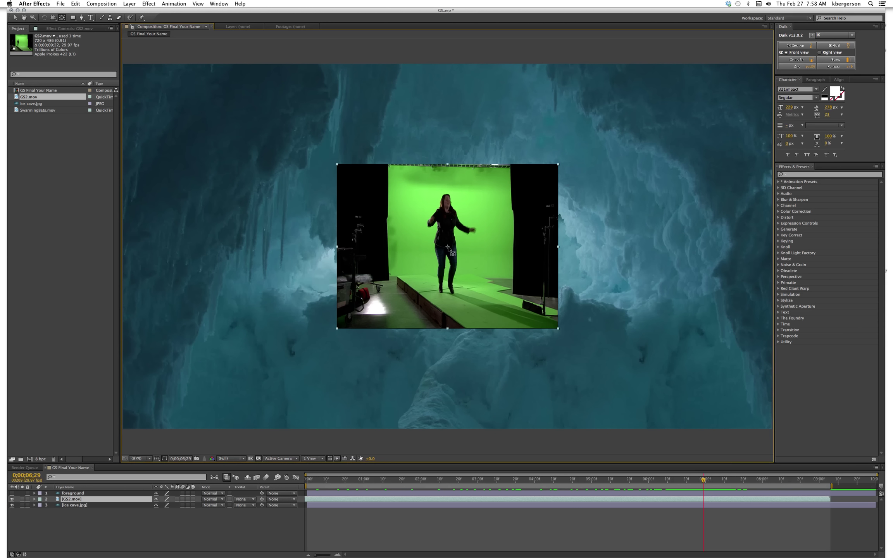
drag(448, 248, 447, 297)
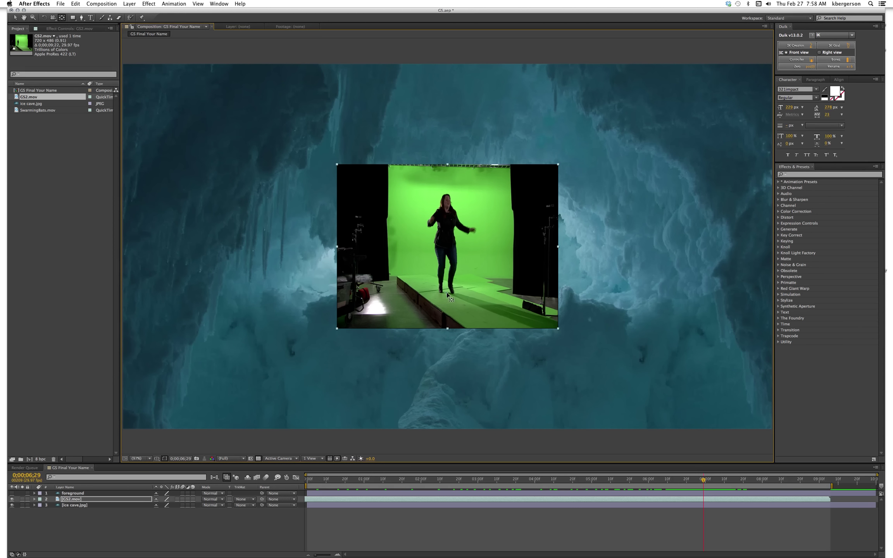
drag(447, 293, 446, 297)
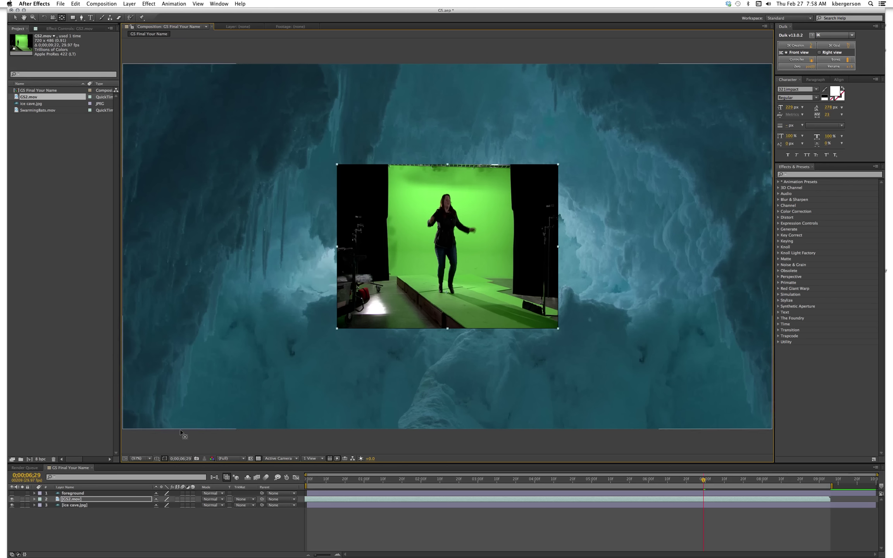
- Reveal the GS2.mov layer's transform properties and try a 120% scale with a 1° rotation around its relocated anchor point
click(34, 499)
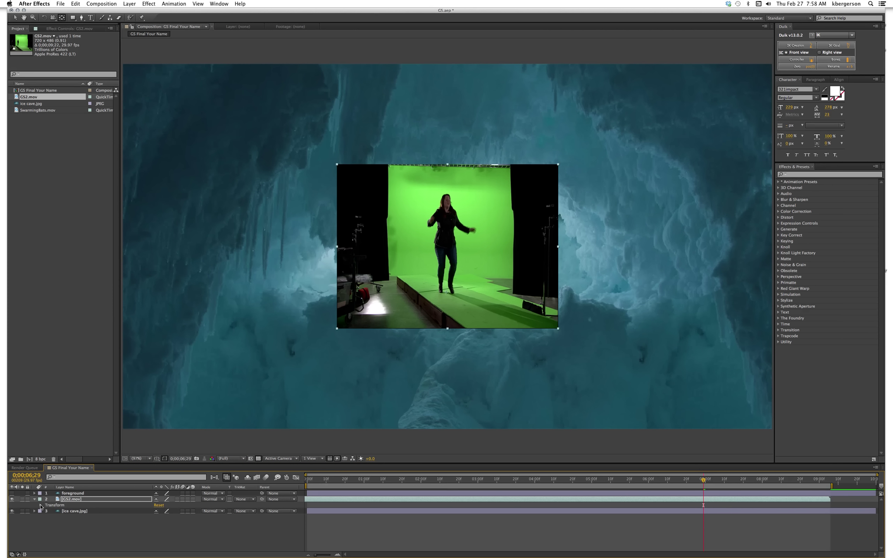
click(41, 505)
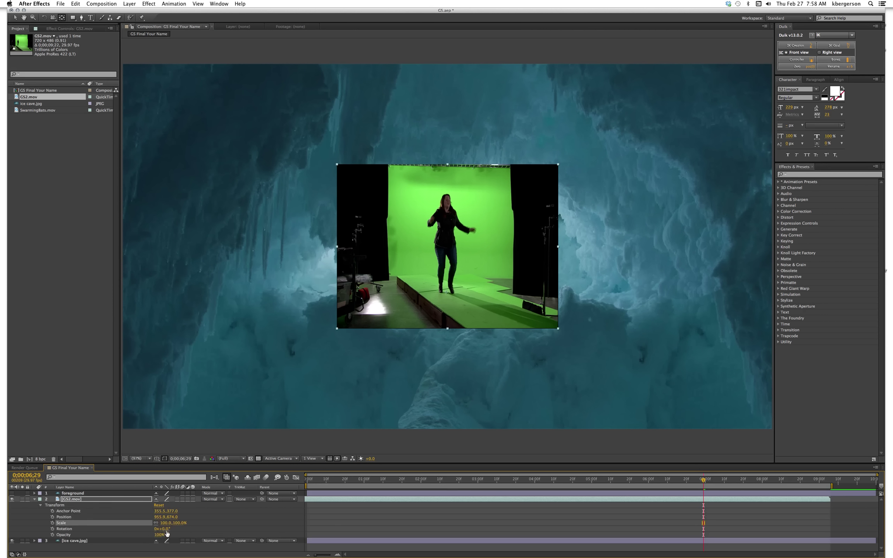
drag(164, 530, 174, 528)
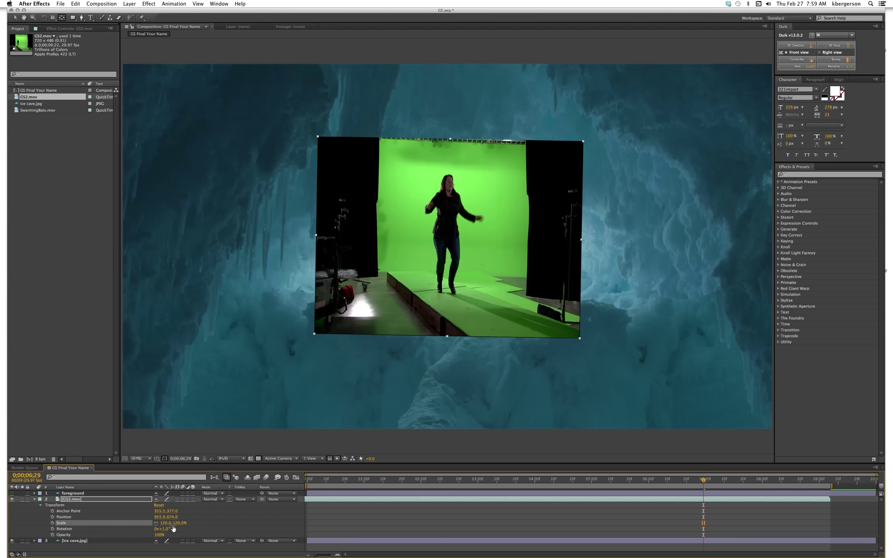
key(super+z)
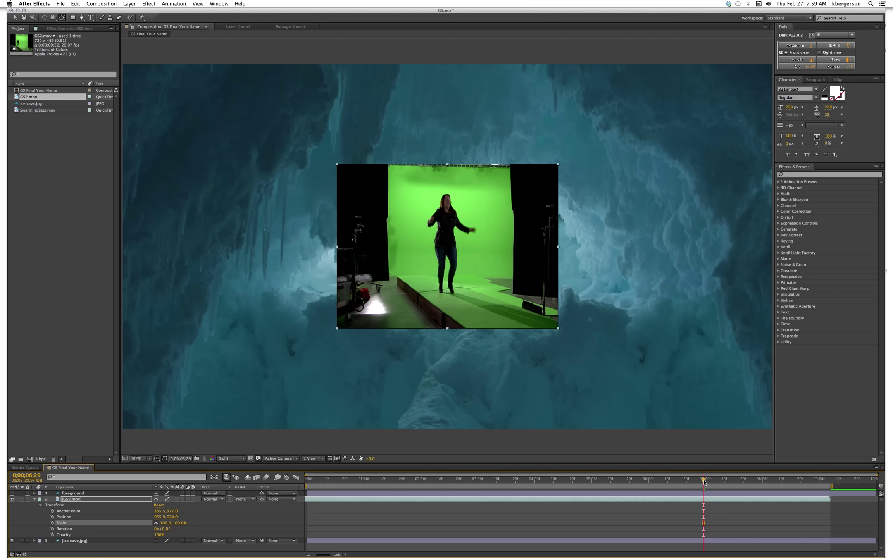
- At 0;00;07;00, draw a closed Pen tool mask on GS2.mov around the performer, keeping only the green screen and green floor area
mouse_move(703, 481)
mouse_down()
mouse_move(729, 484)
mouse_move(705, 486)
mouse_up()
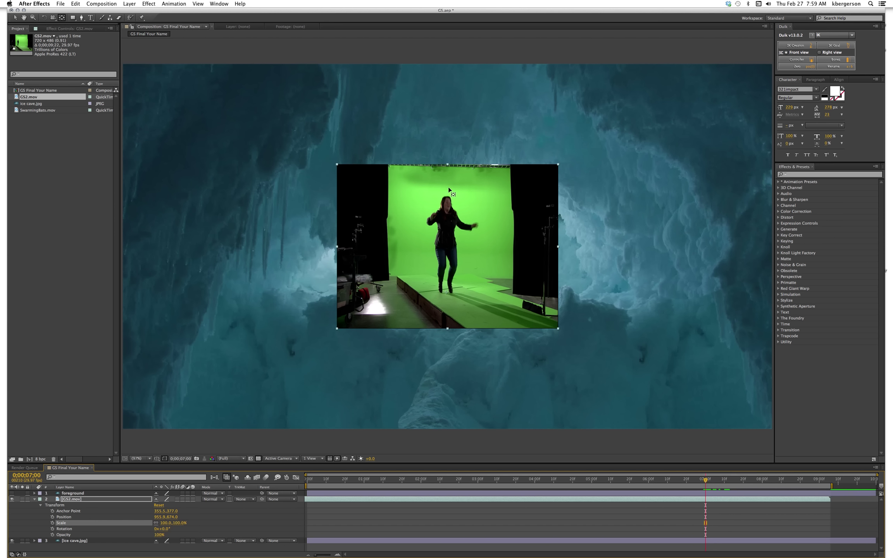
click(81, 18)
click(500, 182)
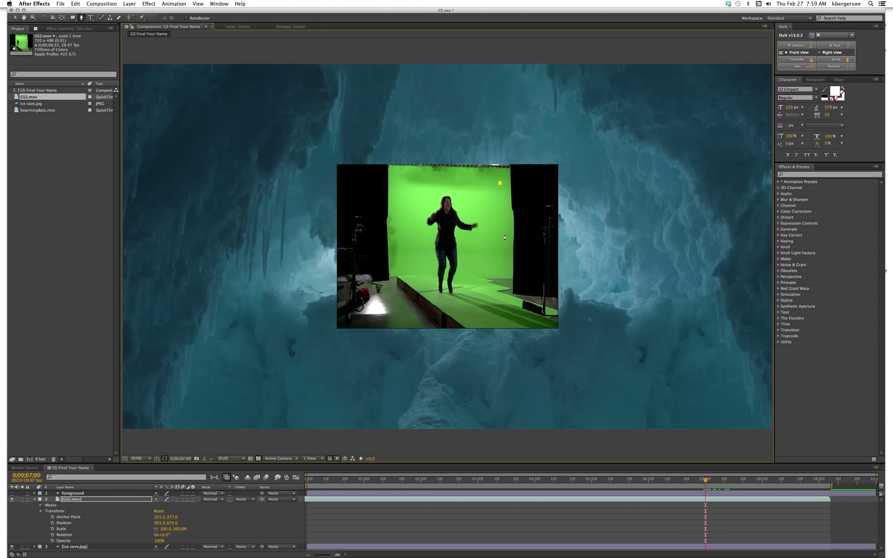
click(501, 258)
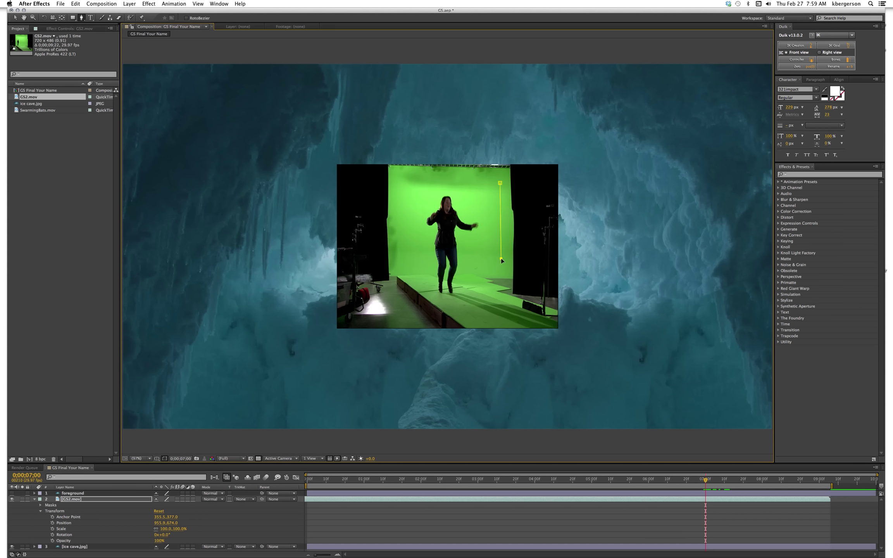
click(477, 283)
click(478, 301)
click(447, 306)
click(400, 278)
click(396, 219)
click(393, 170)
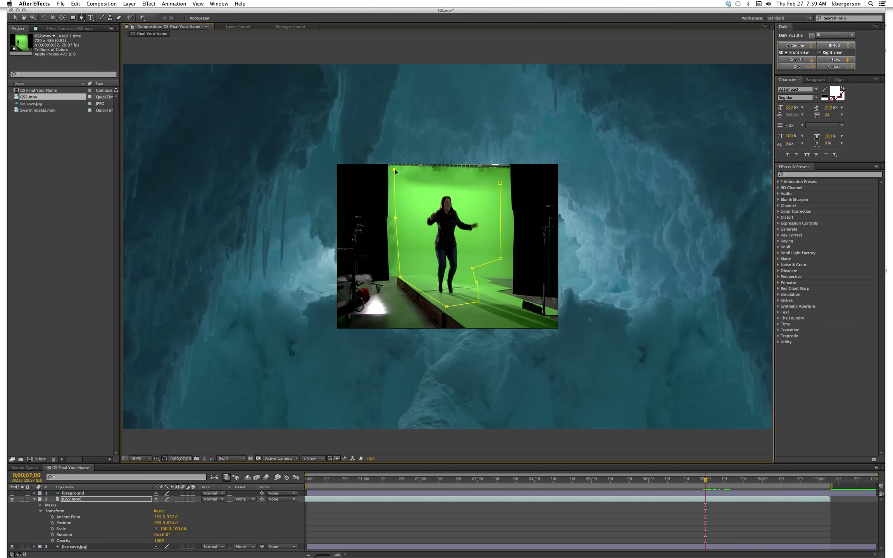
click(495, 172)
click(500, 183)
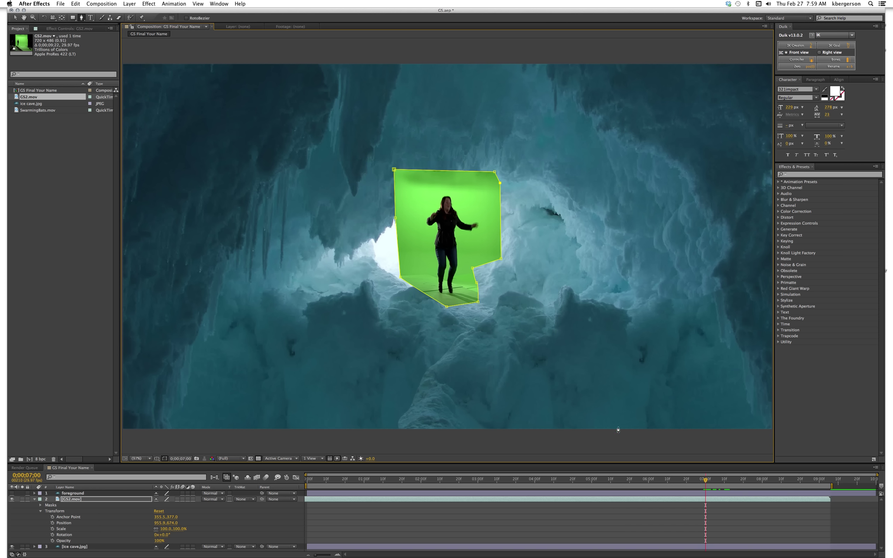
- At 0;00;00;00, adjust the GS2.mov mask by moving its lower-left point slightly outward and its upper-left corner slightly down
drag(705, 481, 254, 465)
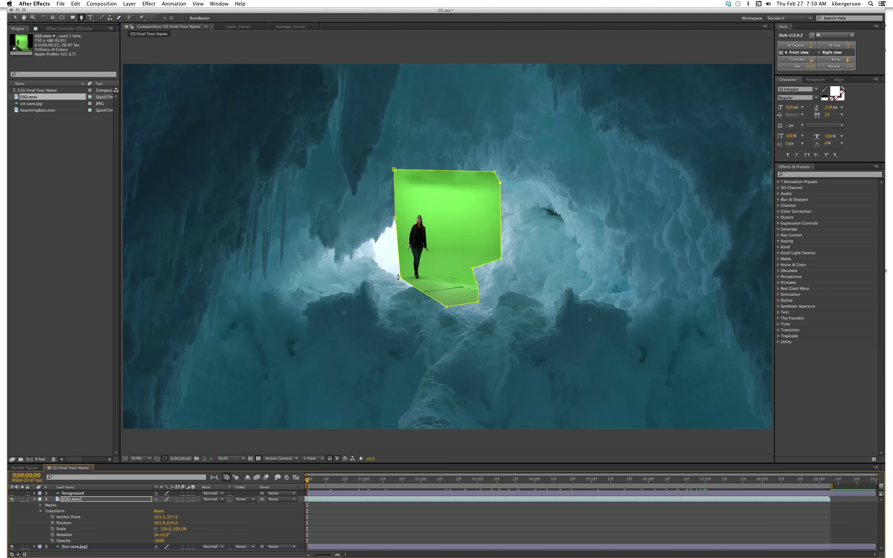
mouse_move(400, 276)
mouse_down()
mouse_move(417, 270)
mouse_move(396, 274)
mouse_up()
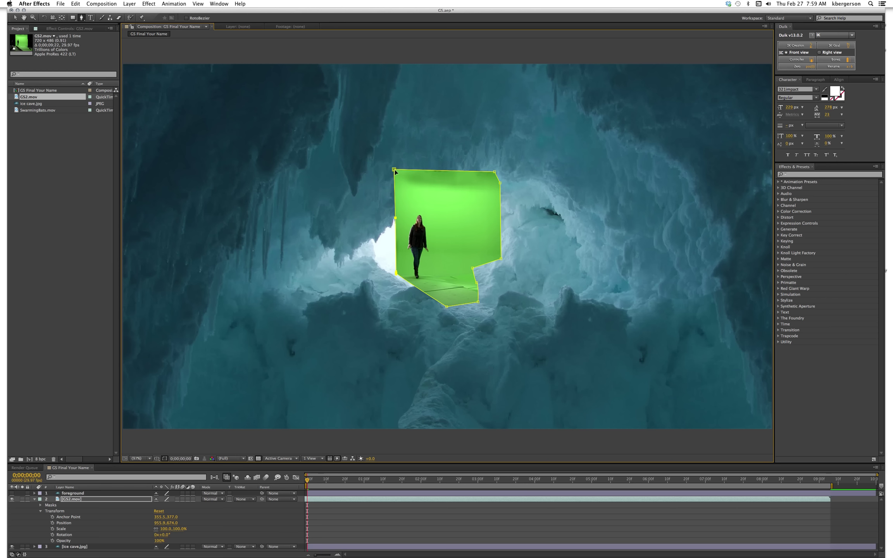
drag(394, 171, 394, 173)
- Apply the Keylight (1.2) effect to GS2.mov and sample the green backdrop beside the performer as the Screen Colour
click(89, 502)
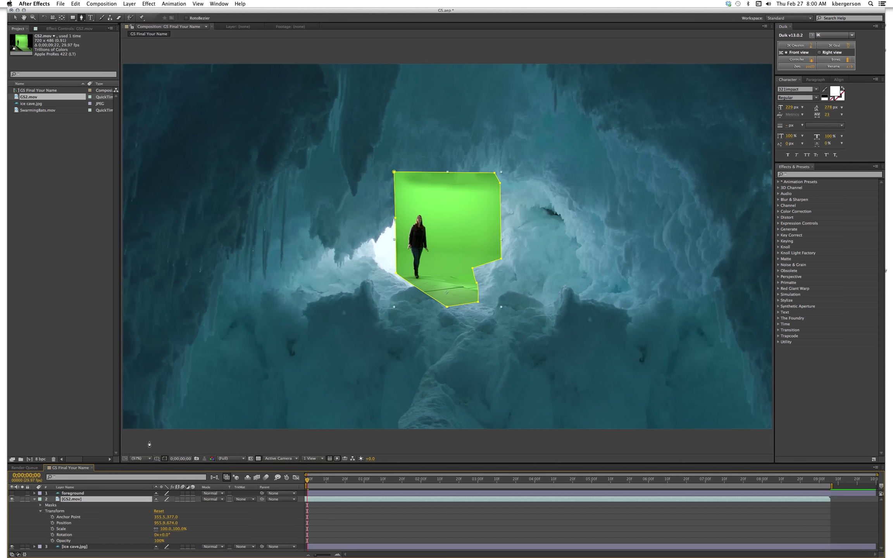
click(778, 241)
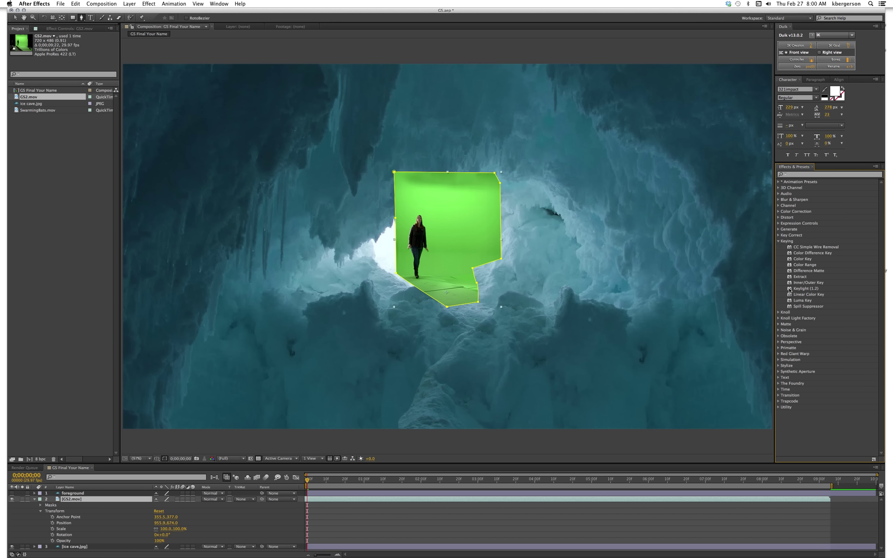
drag(805, 288, 543, 500)
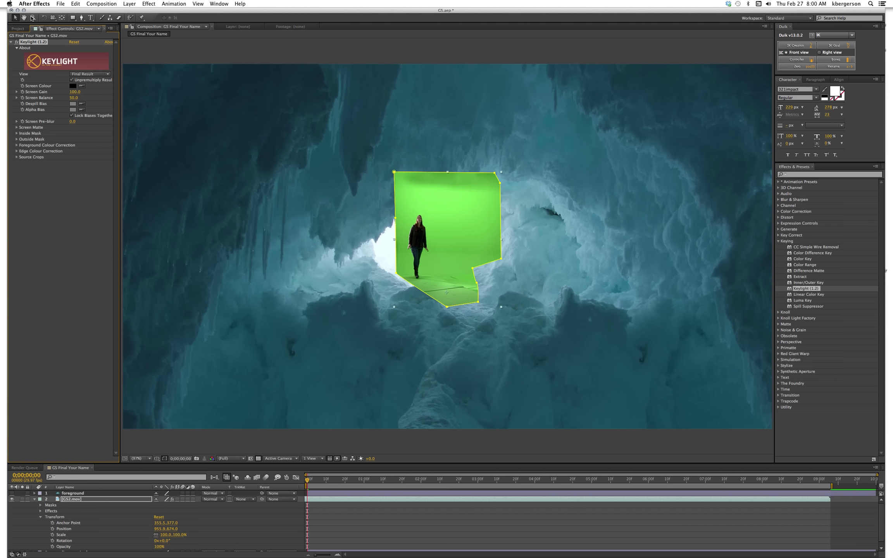
click(19, 29)
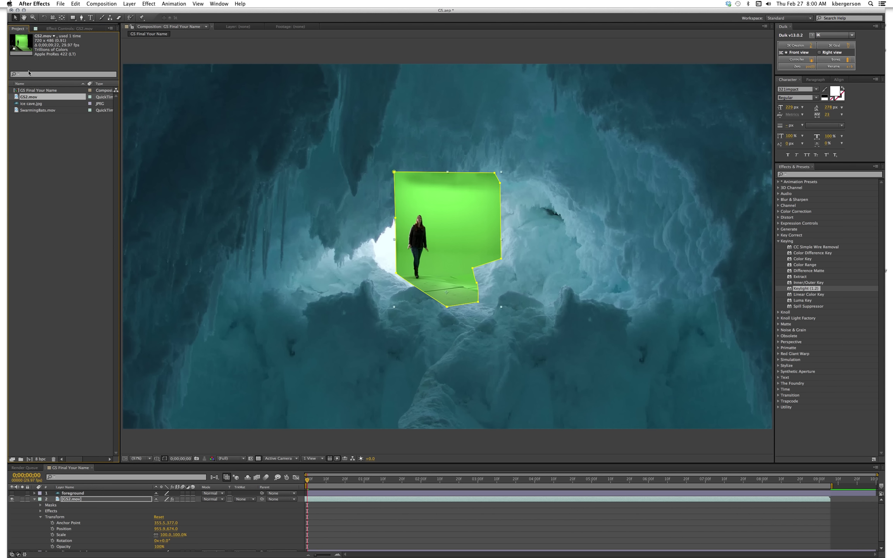
click(58, 29)
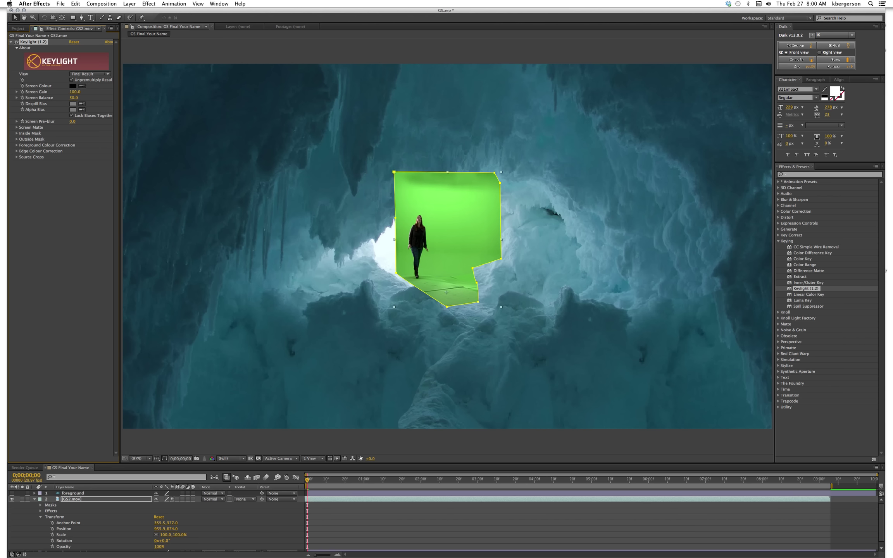
click(442, 215)
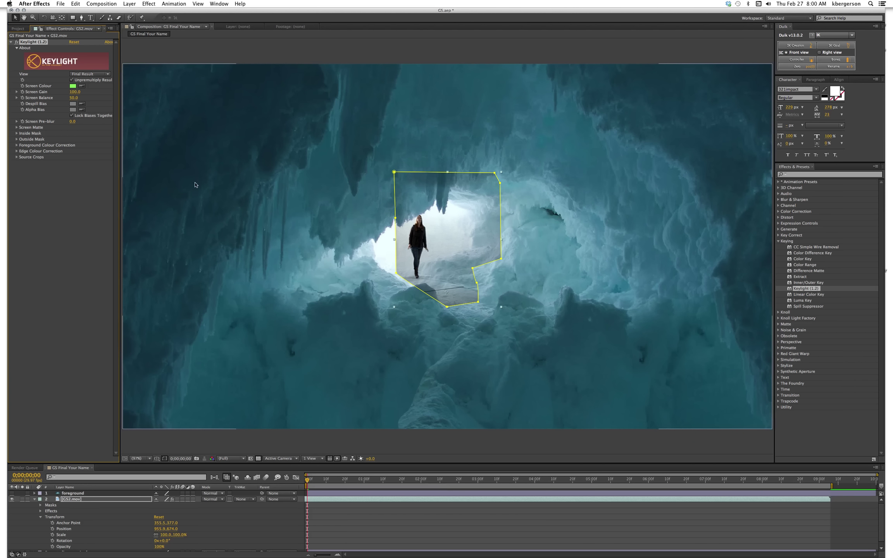
- Hide the mask outlines in the composition view and set Keylight's View option to Screen Matte
click(149, 459)
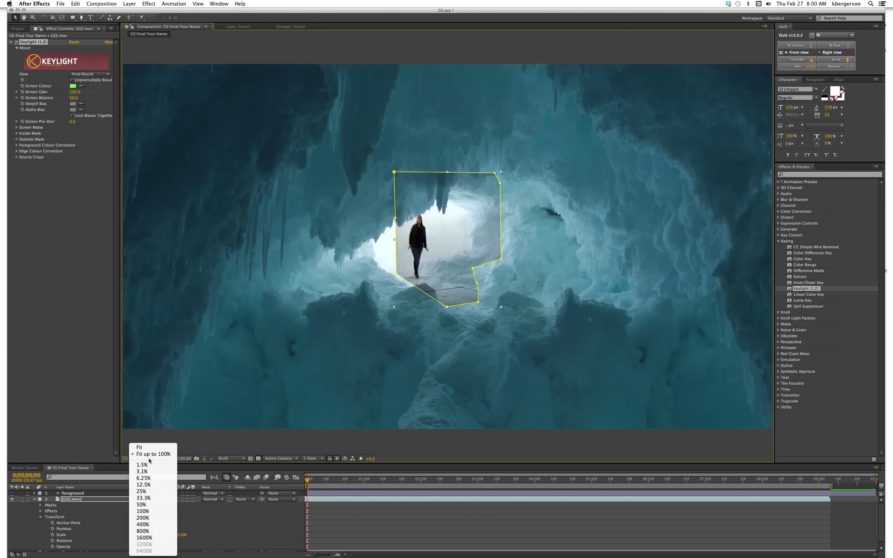
click(154, 504)
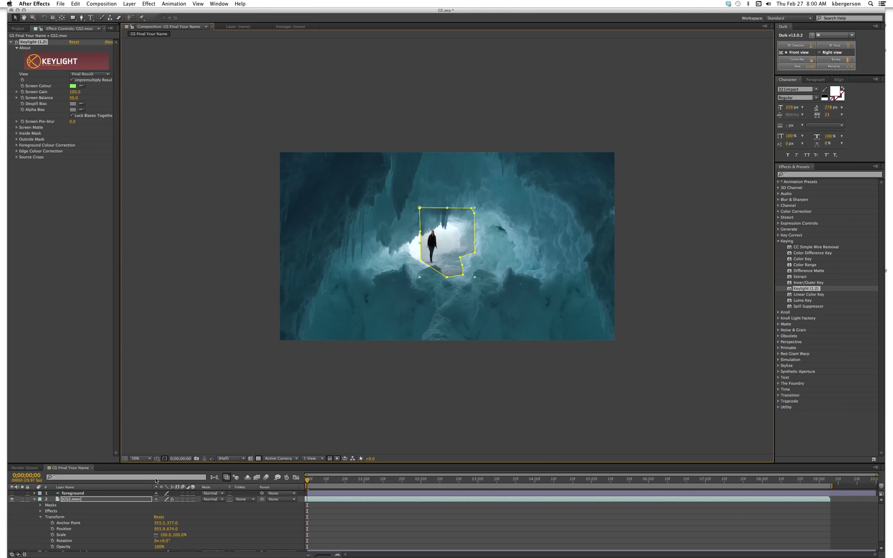
click(150, 459)
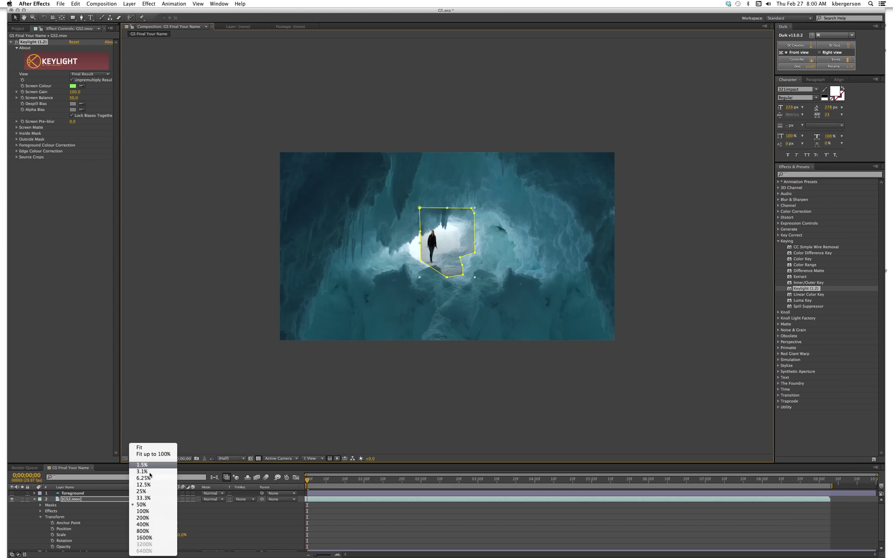
click(156, 518)
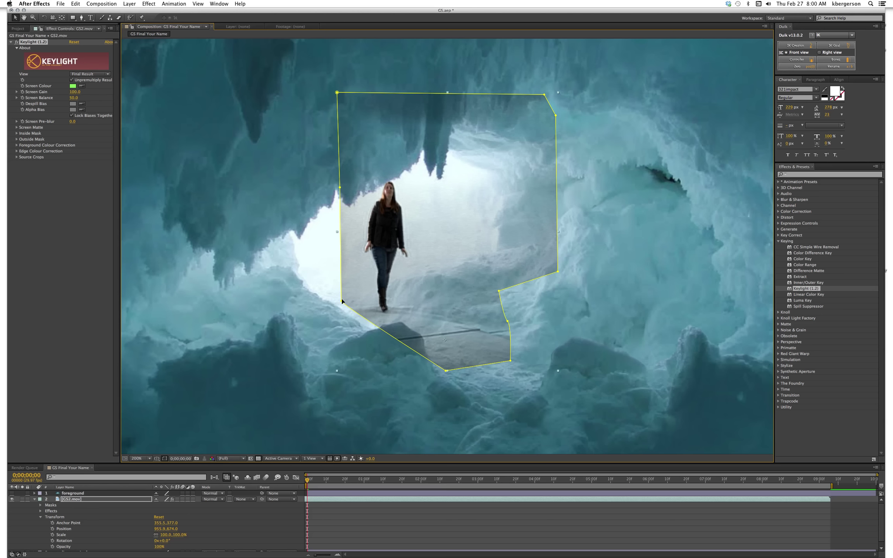
click(165, 459)
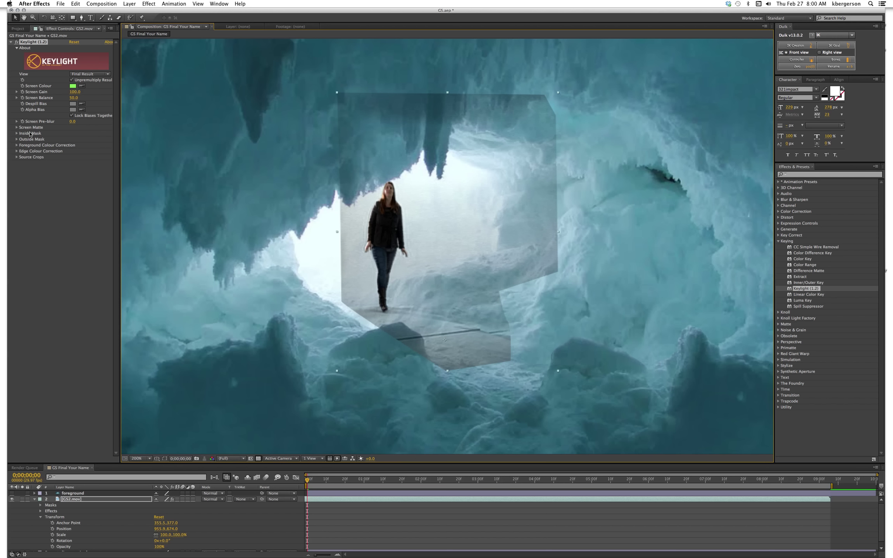
click(108, 75)
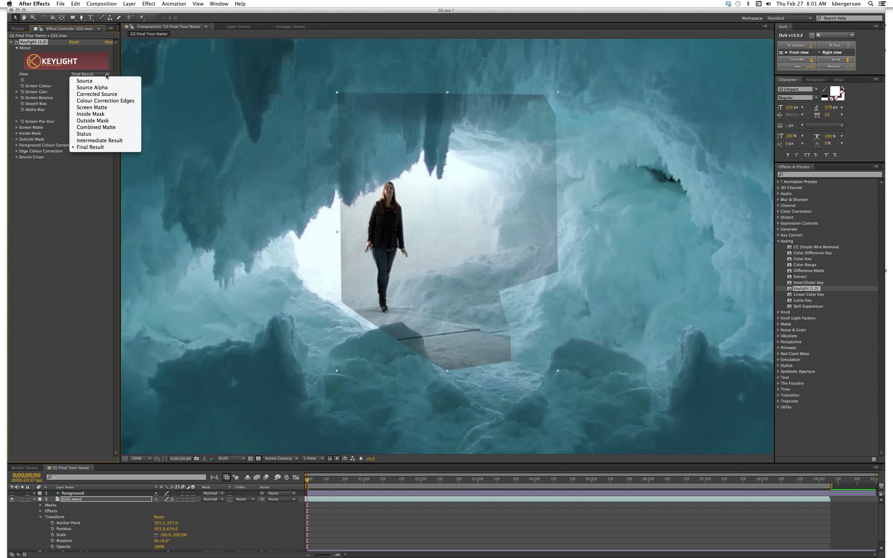
click(108, 108)
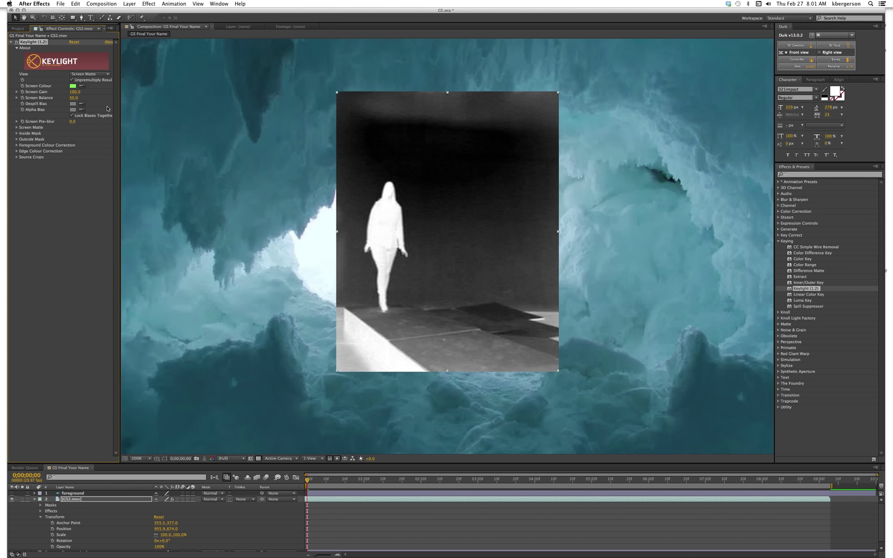
- Clean up Keylight's screen matte with Clip Black at 52 and Clip White at 77, and show the mask outlines again
click(17, 128)
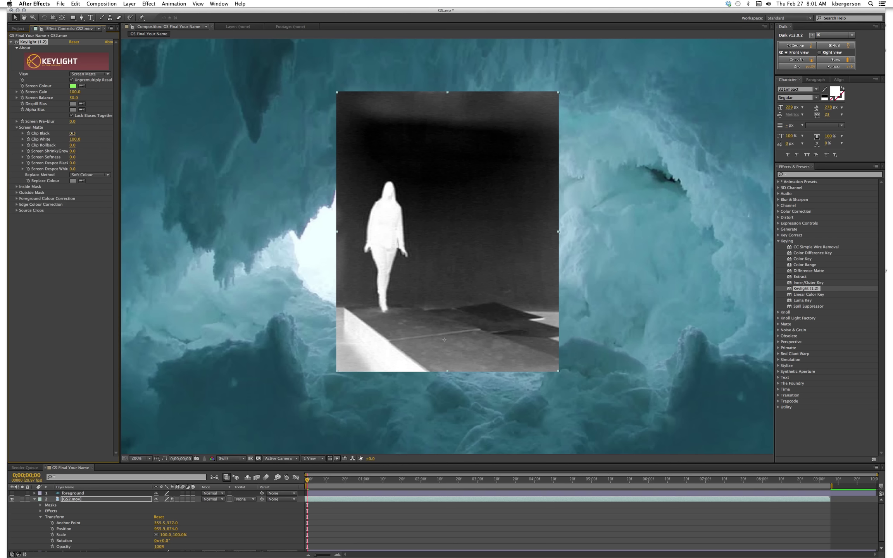
drag(72, 133, 80, 133)
drag(82, 133, 94, 137)
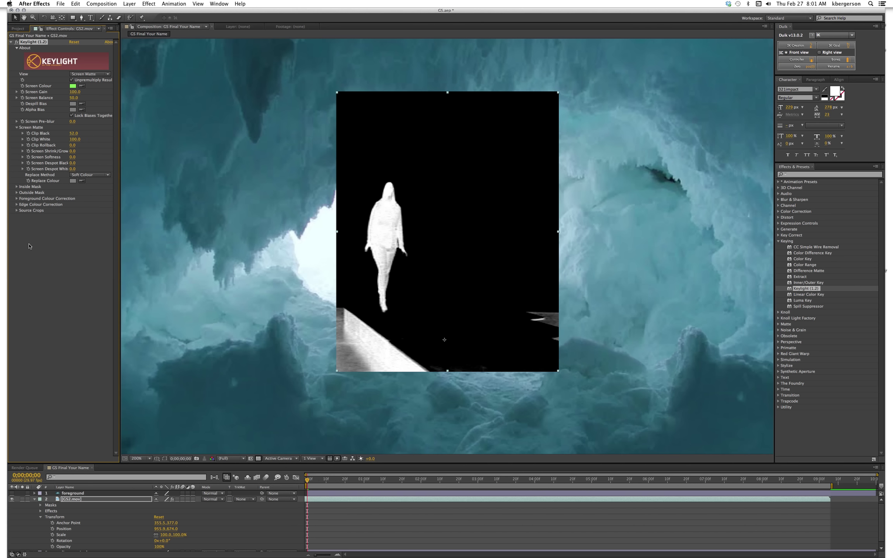
click(164, 459)
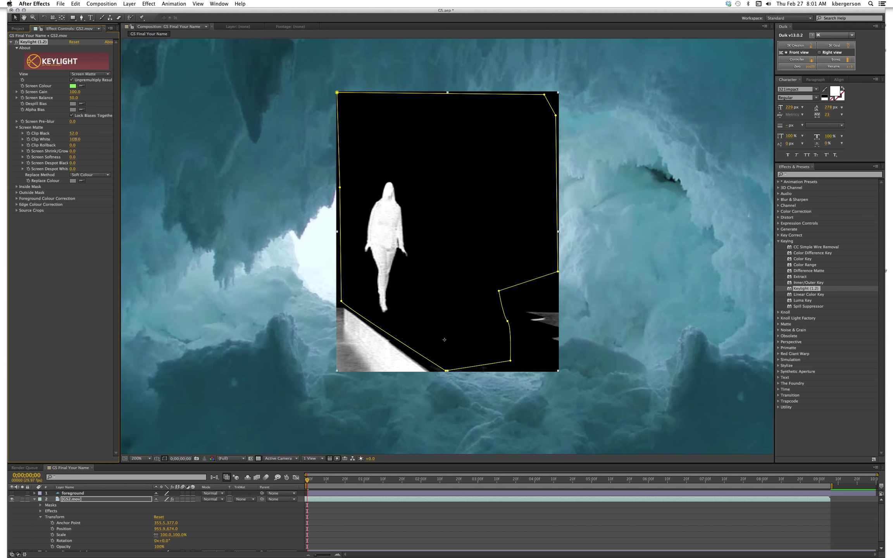
drag(72, 140, 70, 141)
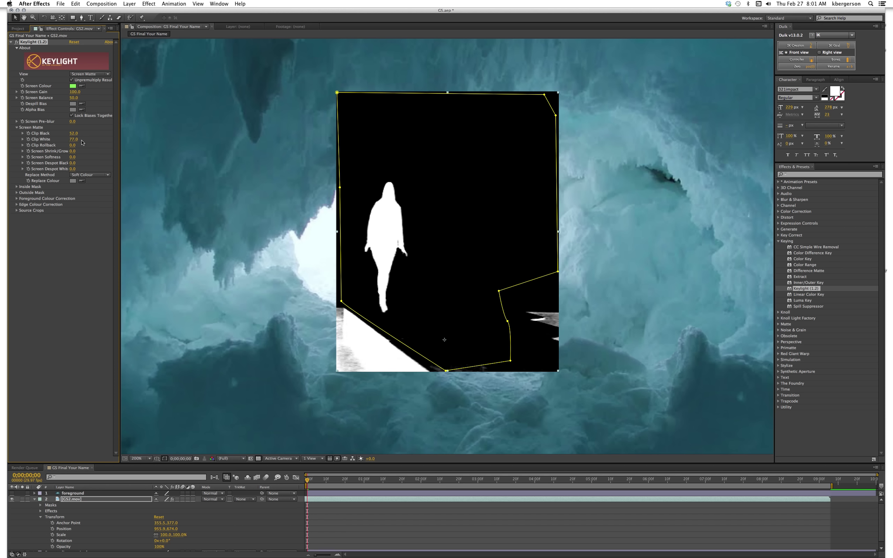
- Soften the matte with a slight Screen Pre-blur and return Keylight's View option to Final Result
click(72, 121)
key(Return)
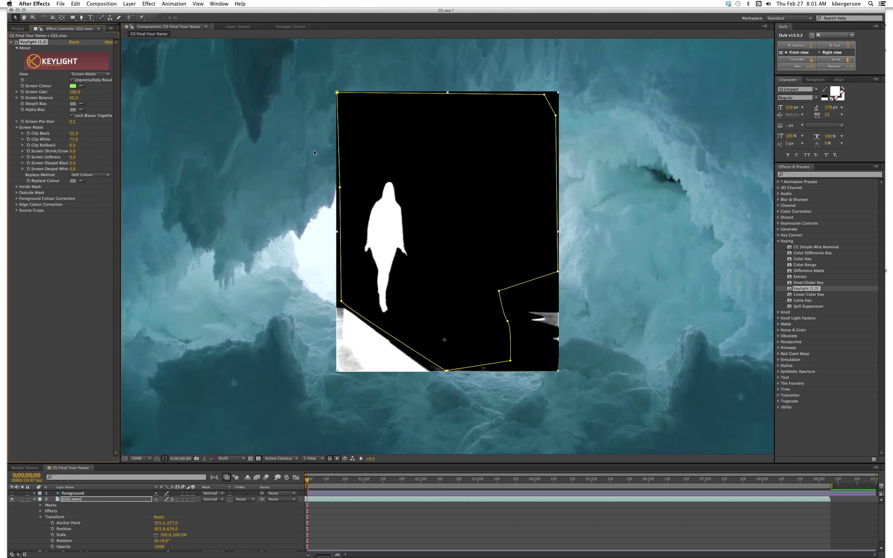
click(108, 74)
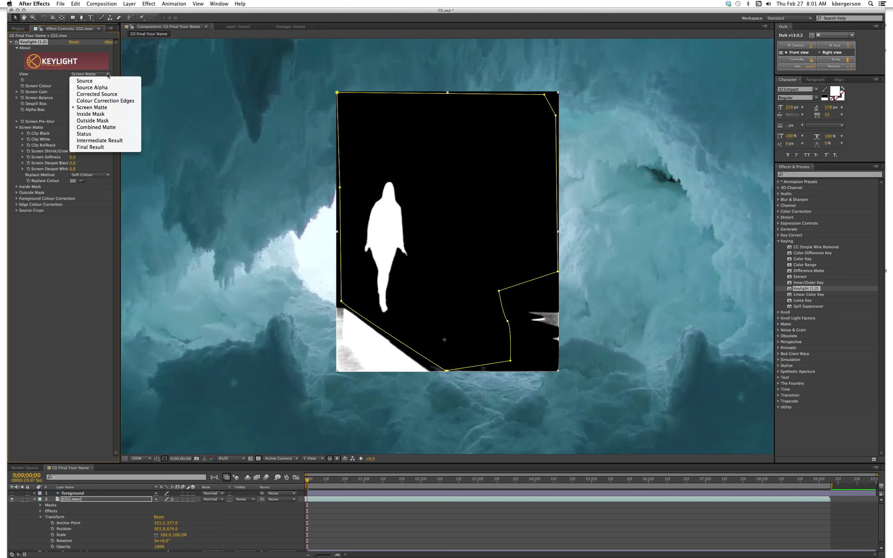
click(104, 147)
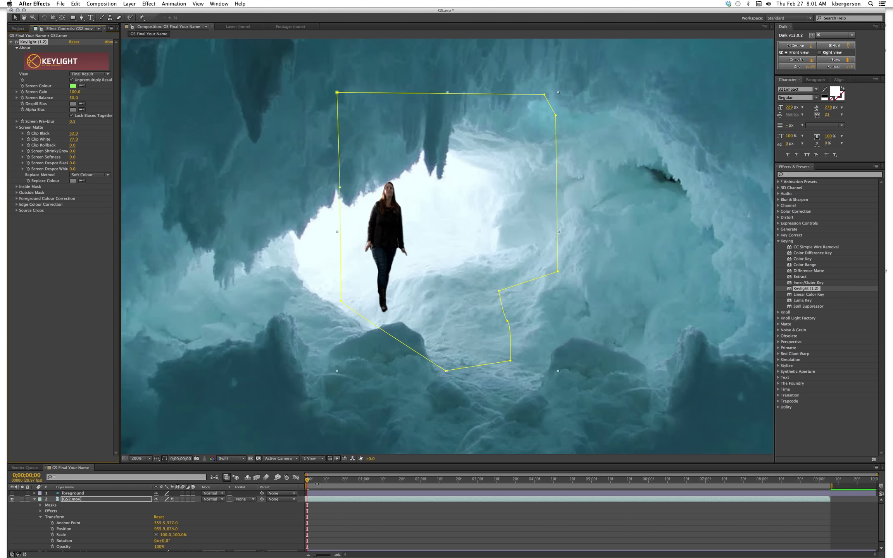
- At 0;00;07;05, move the keyed GS2.mov layer down and to the right in the cave, to a position of about 1003, 719
drag(308, 481, 716, 517)
key(slash)
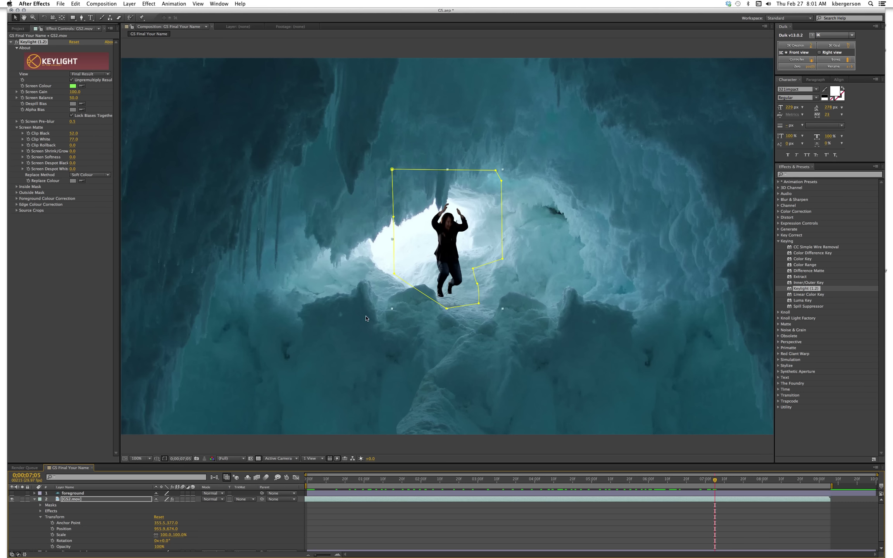
key(comma)
key(period)
key(comma)
key(period)
click(146, 459)
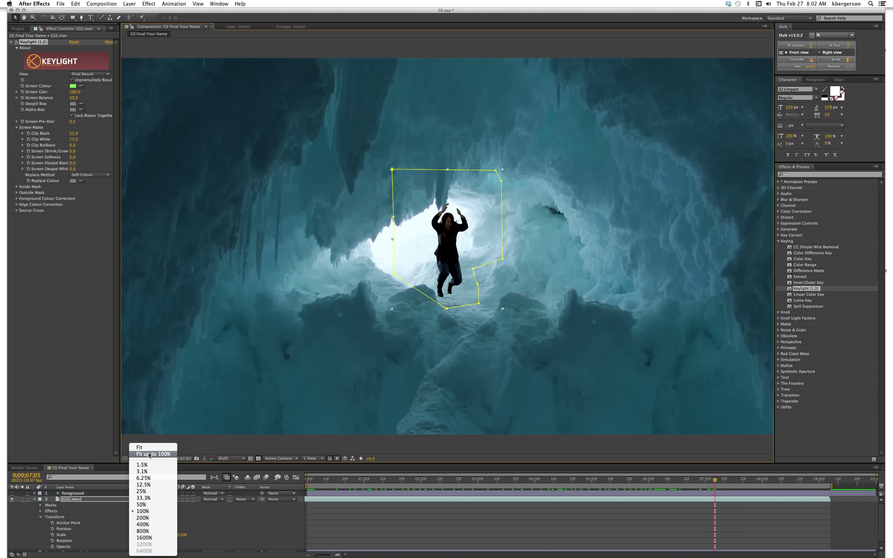
click(149, 455)
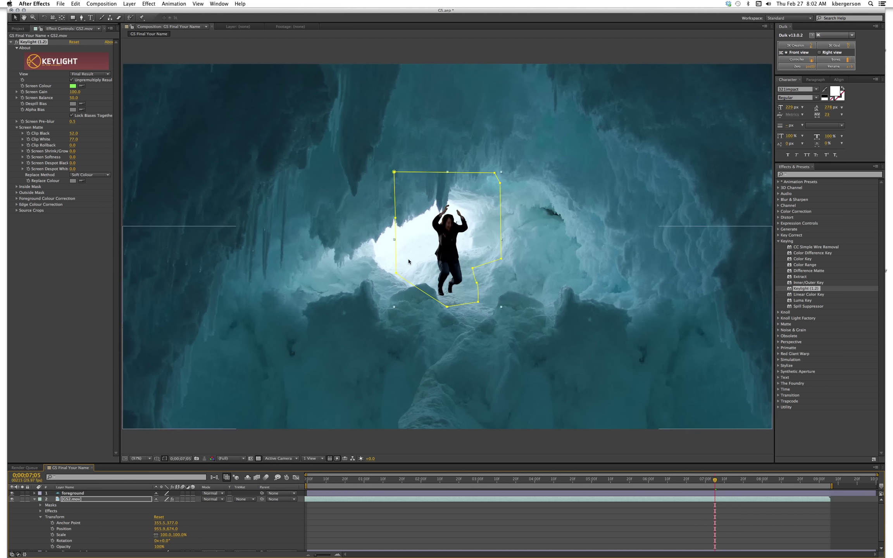
drag(446, 255, 462, 269)
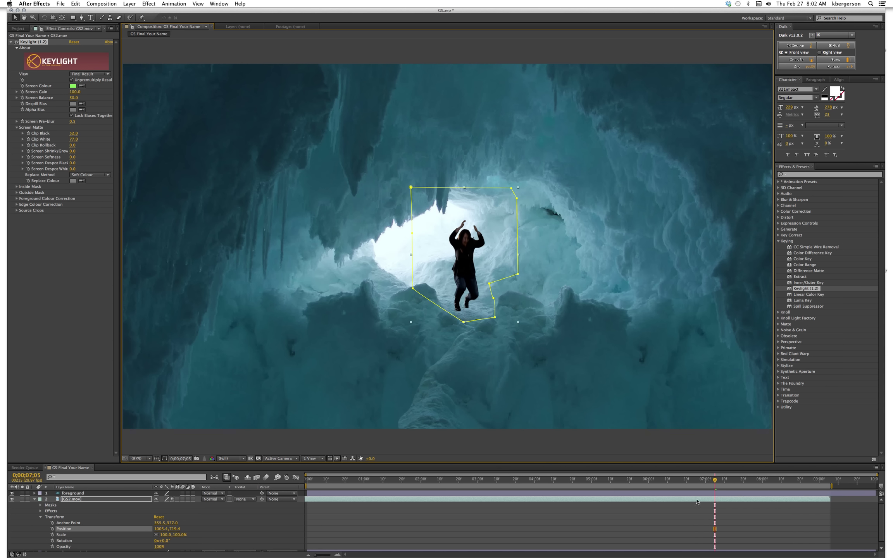
- Enlarge the keyed GS2.mov performer in the cave to 128% scale, checking her size around 0;00;06;09
drag(715, 482, 665, 484)
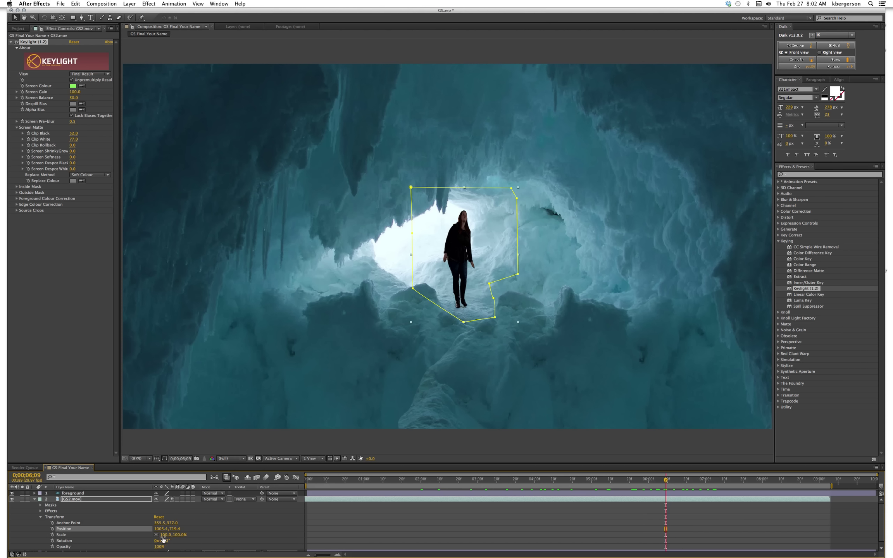
drag(165, 534, 177, 540)
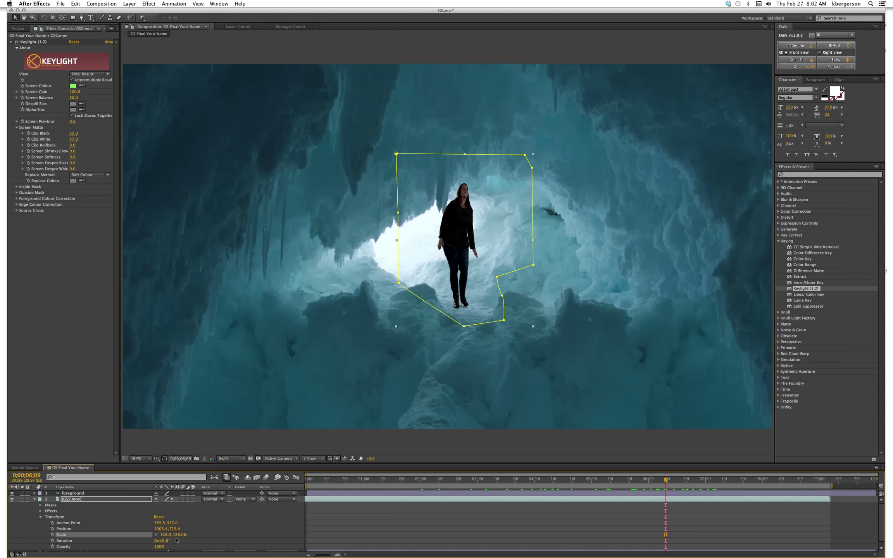
drag(666, 481, 669, 518)
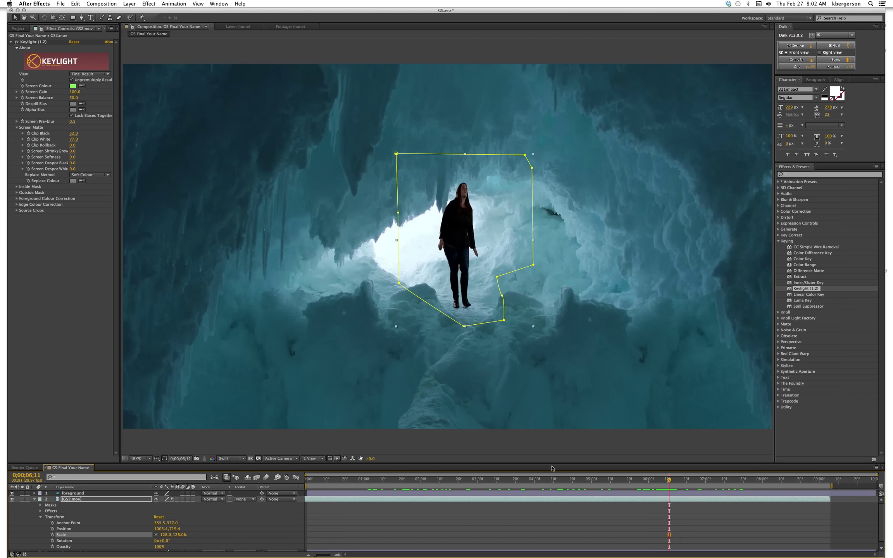
- Apply the Color Balance effect from the Color Correction category to the GS2.mov layer
click(781, 212)
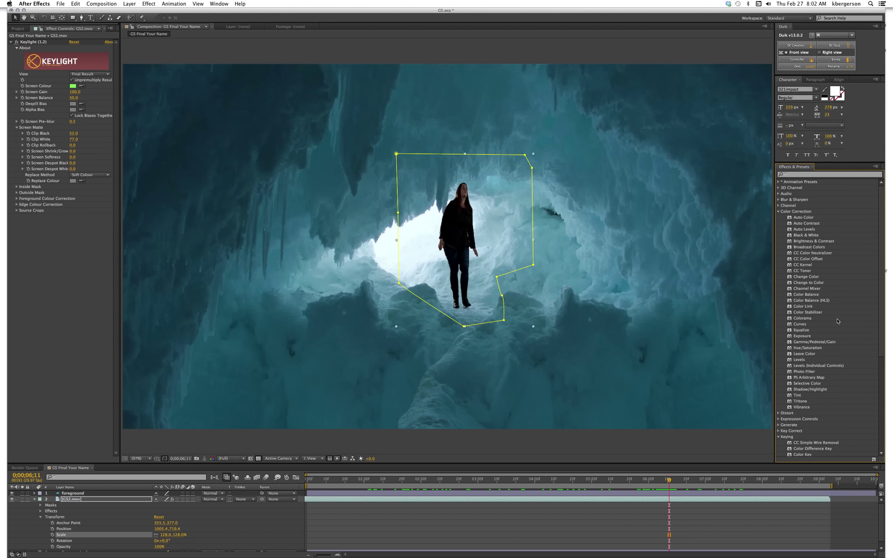
click(789, 295)
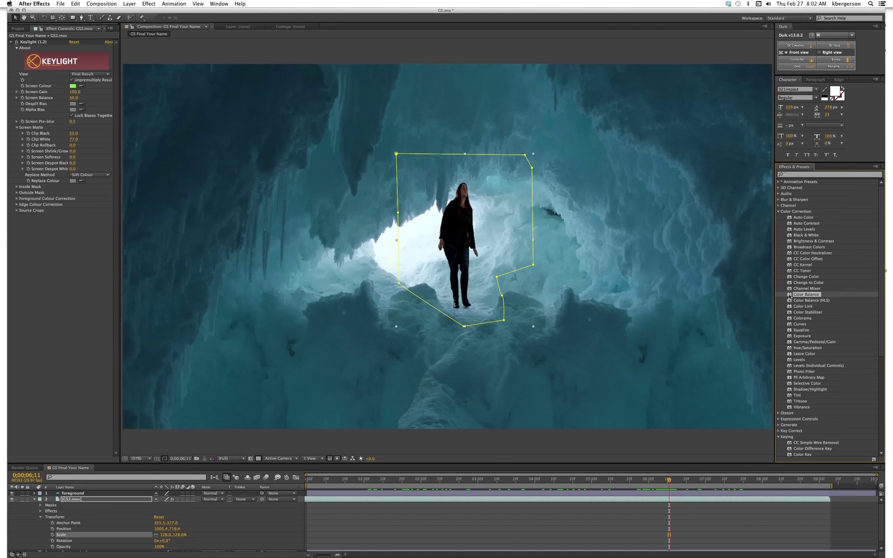
drag(790, 295, 452, 501)
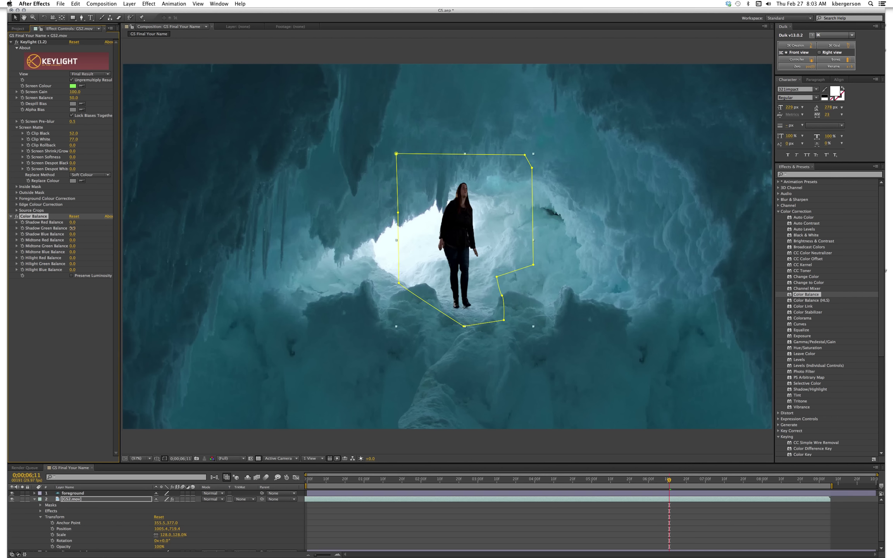
- Tint the performer with Color Balance: Shadow Green 19, Shadow Blue 38, Midtone Green 7, Midtone Blue 11 and Hilight Blue 21
drag(72, 228, 77, 228)
drag(72, 237, 78, 235)
drag(72, 252, 72, 252)
drag(72, 246, 77, 246)
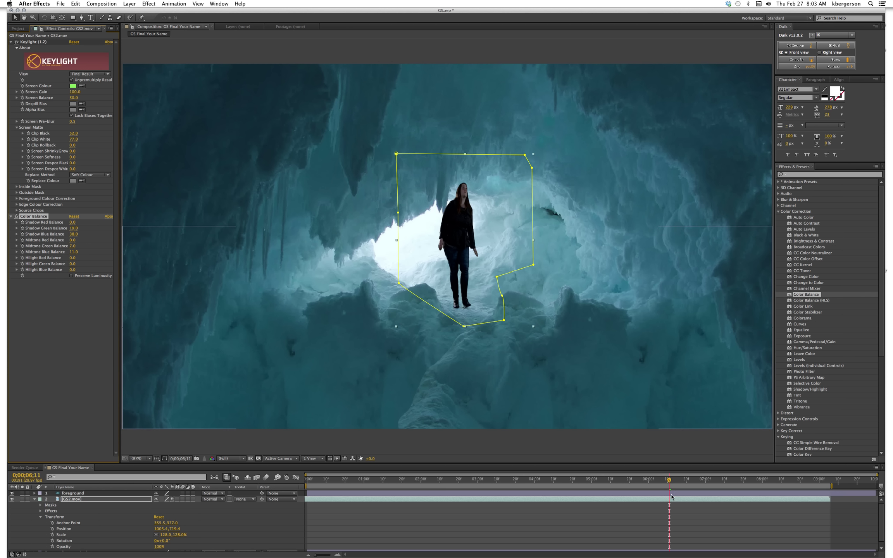
click(666, 480)
drag(666, 481, 667, 502)
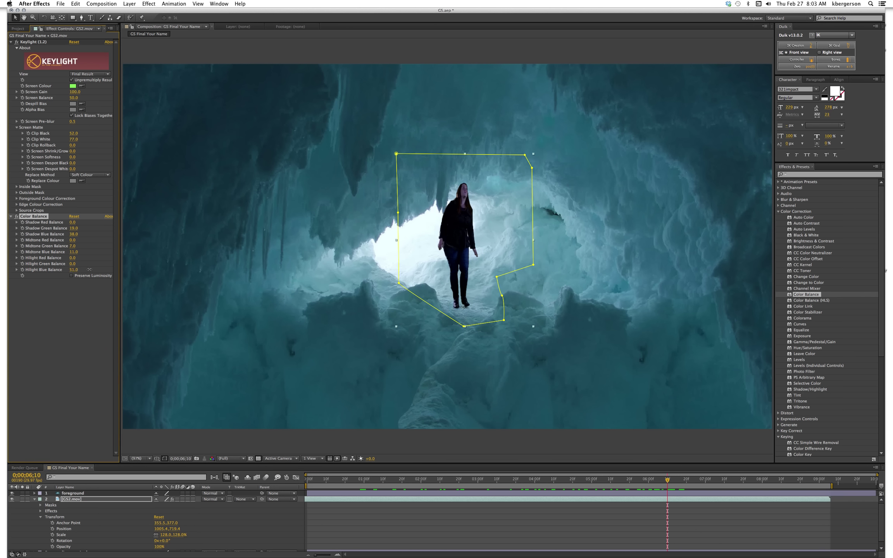
drag(89, 269, 76, 270)
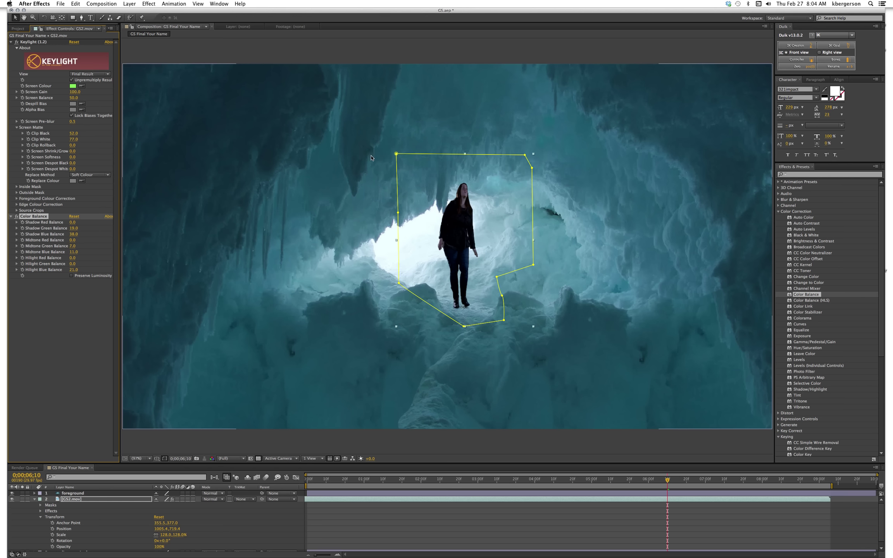
- Duplicate the GS2.mov layer and rename the lower copy "shadow"
click(34, 500)
click(87, 519)
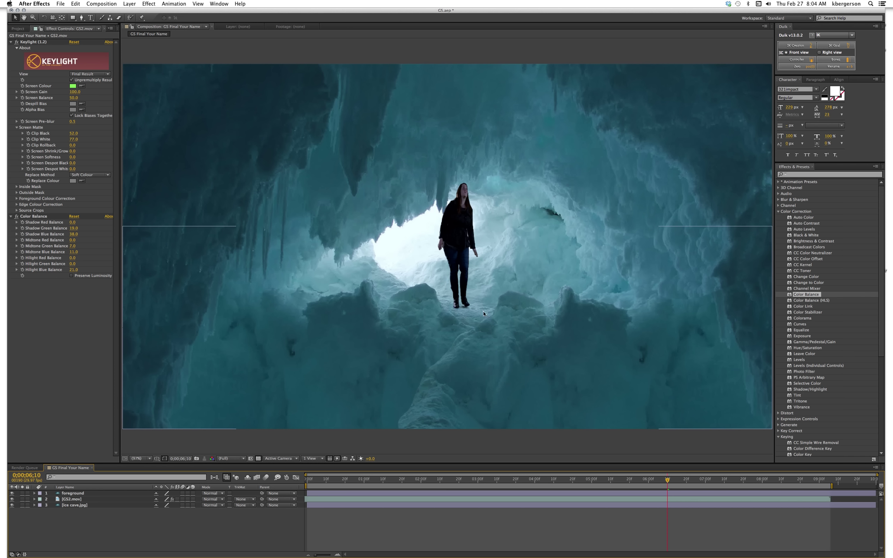
click(73, 499)
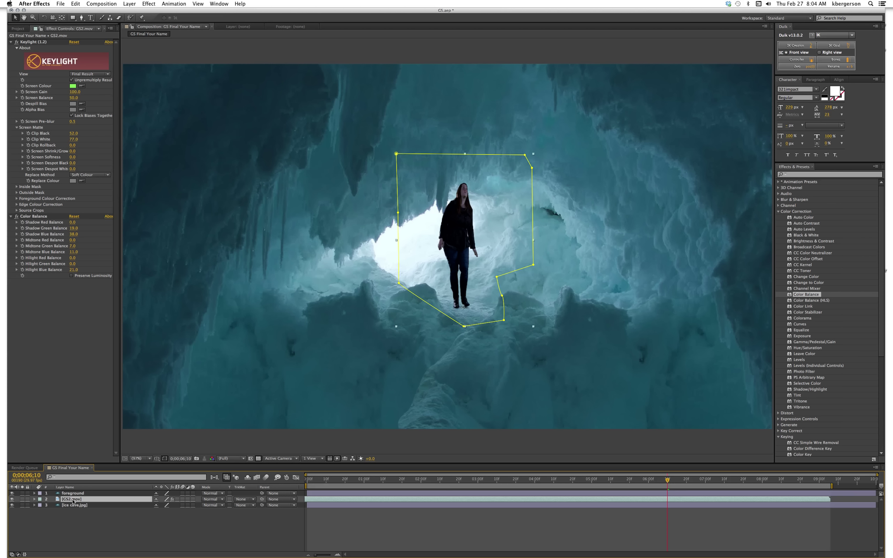
key(super+d)
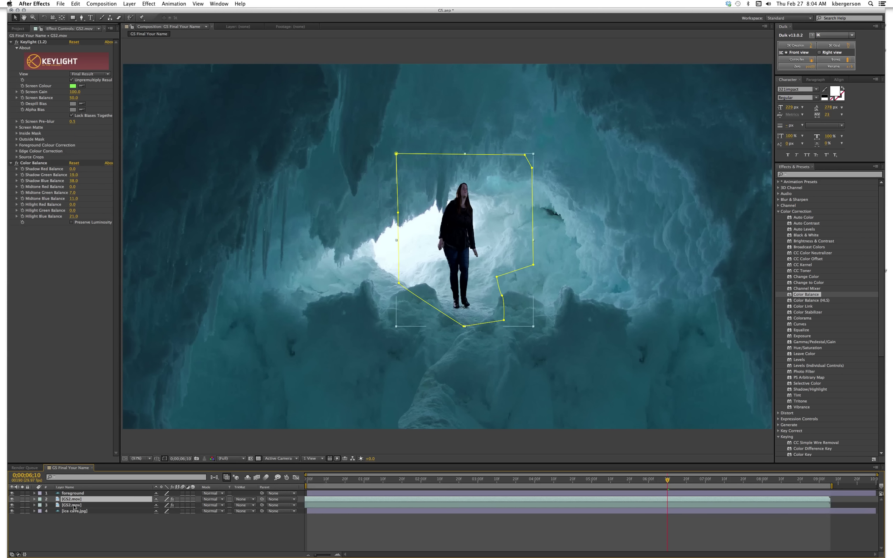
click(74, 506)
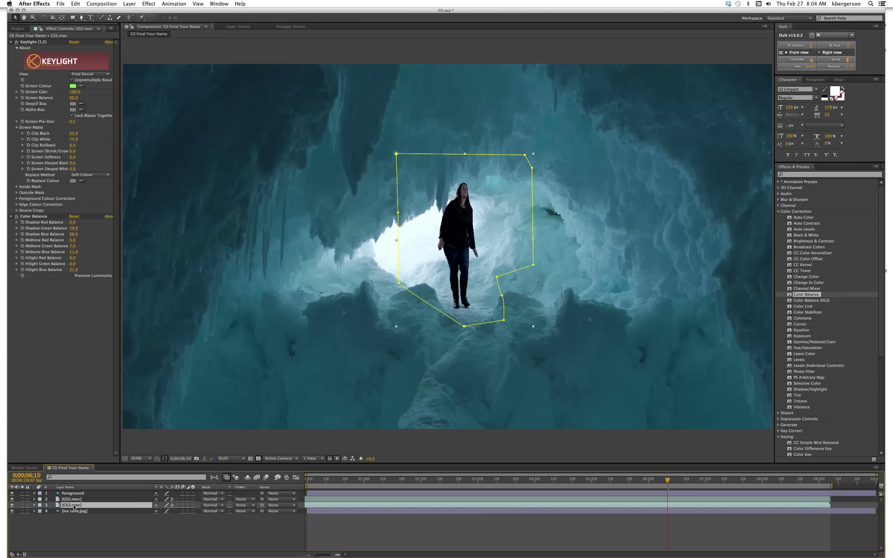
key(Return)
text(shadow)
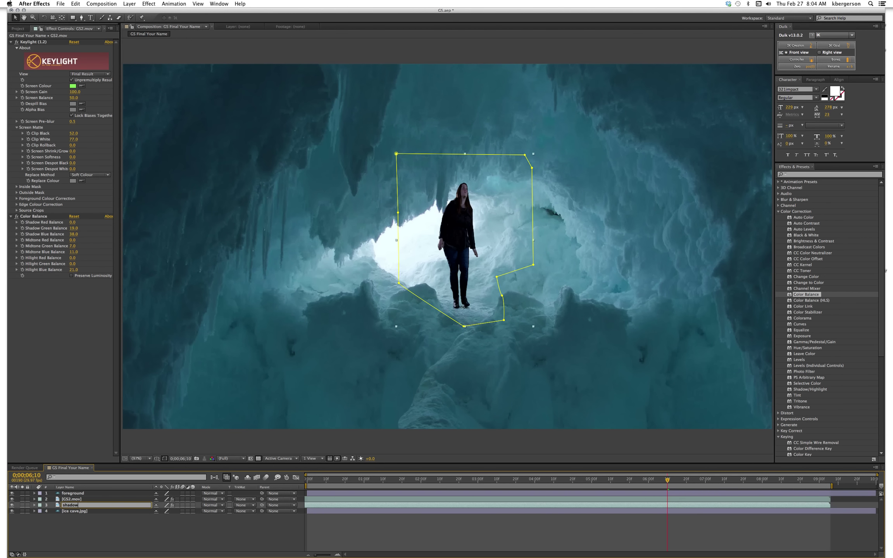
key(Return)
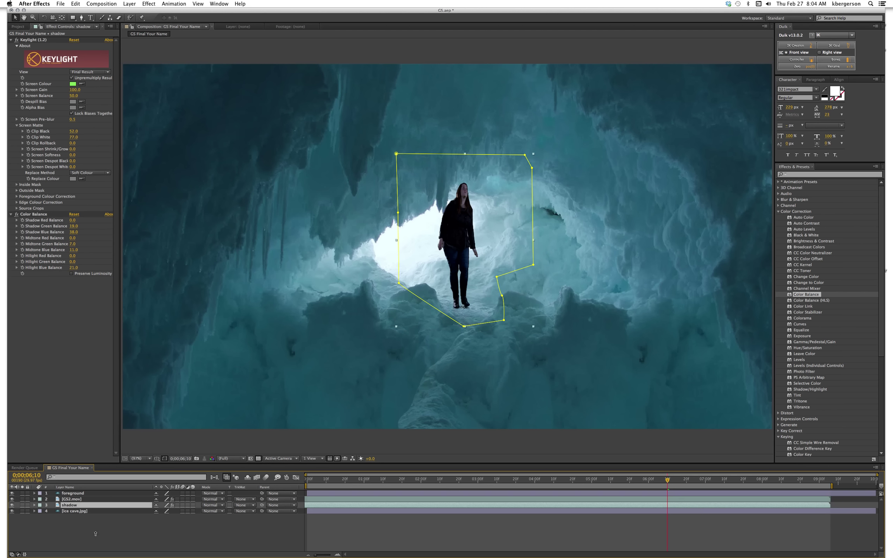
- Make the shadow layer 3D and lay it flat on the cave floor with an X Rotation of 90 degrees
click(193, 506)
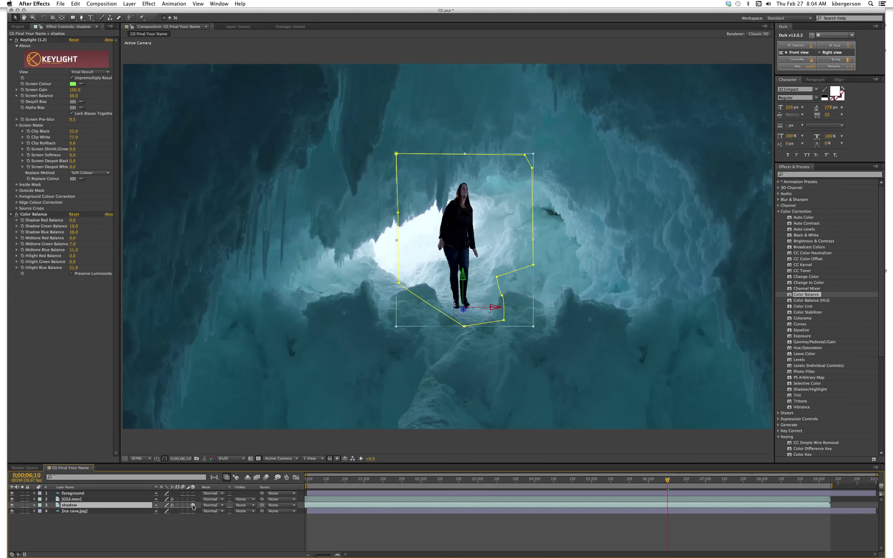
click(34, 505)
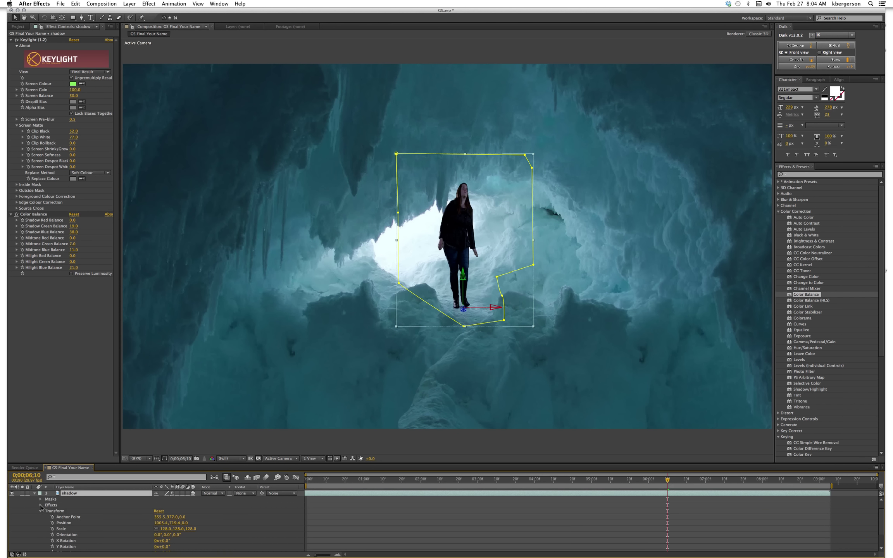
scroll(135, 510, down, 2)
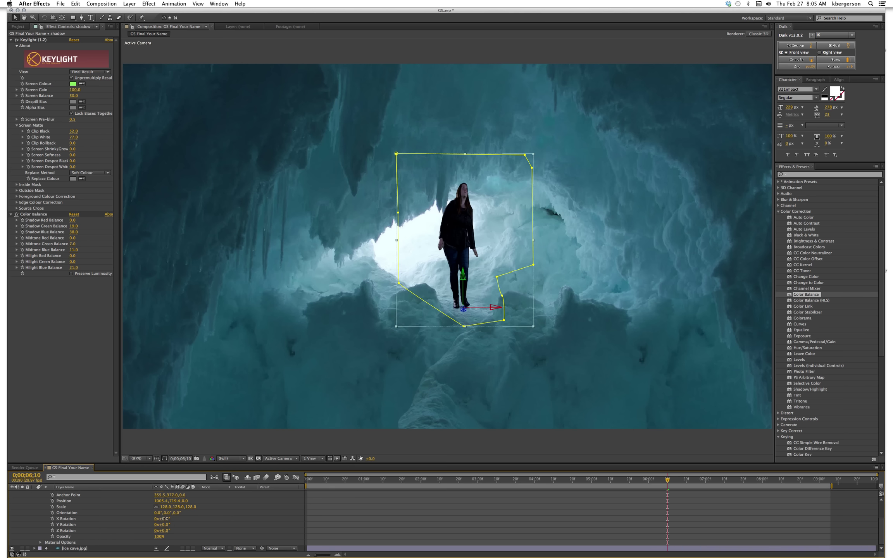
drag(164, 518, 213, 535)
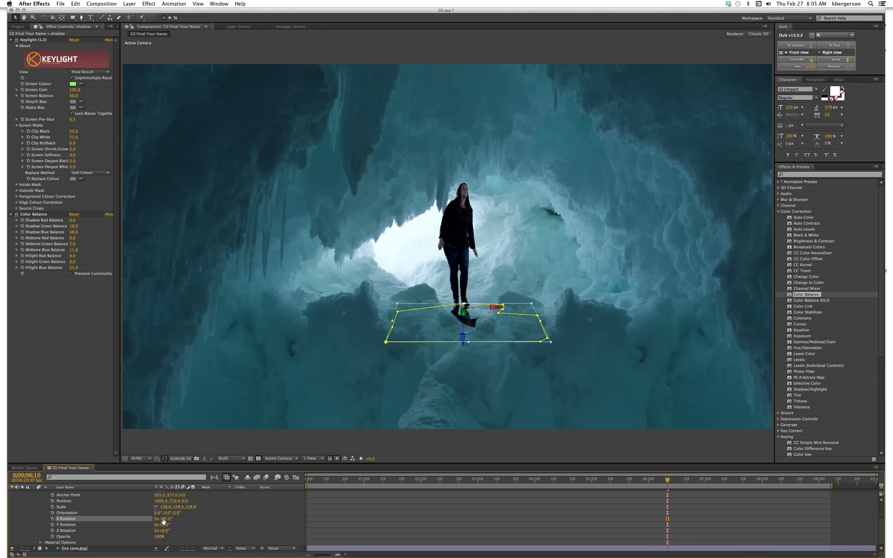
key(Return)
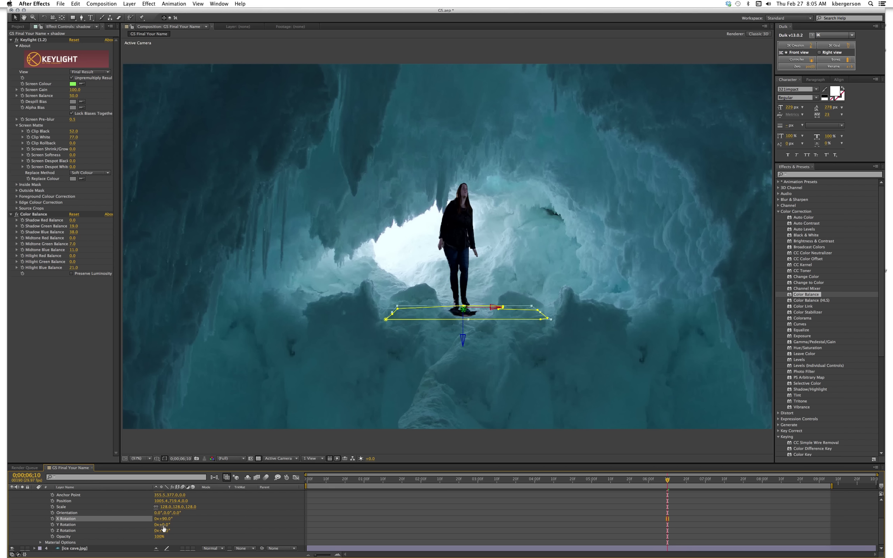
- Angle the flattened shadow layer with a Z Rotation of 20 degrees
drag(163, 528, 173, 532)
key(super+z)
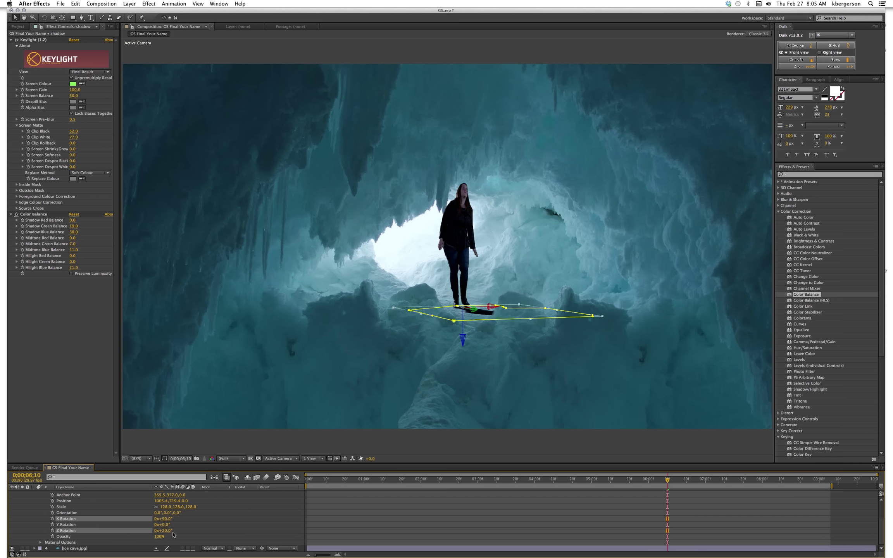
click(175, 532)
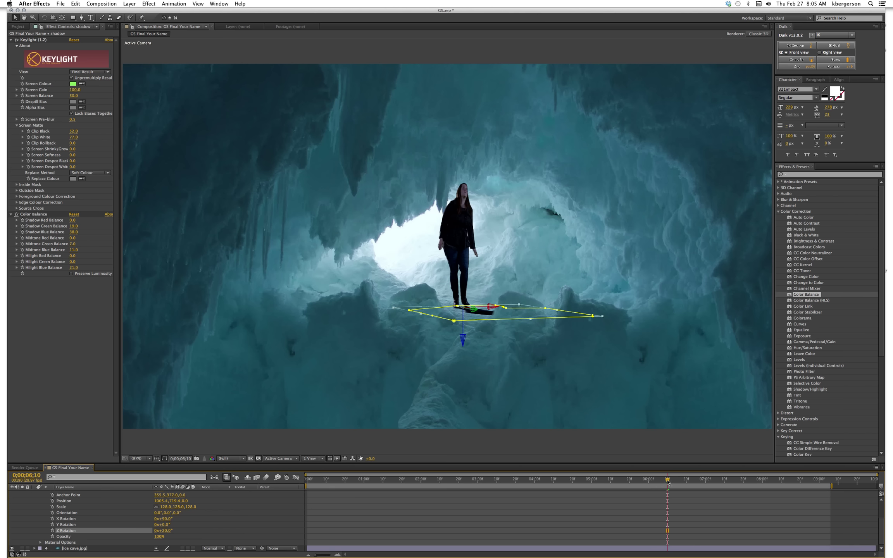
- Scrub through the performer's walk and start keyframing the shadow layer's Position at 0;00;05;21
drag(667, 482, 468, 482)
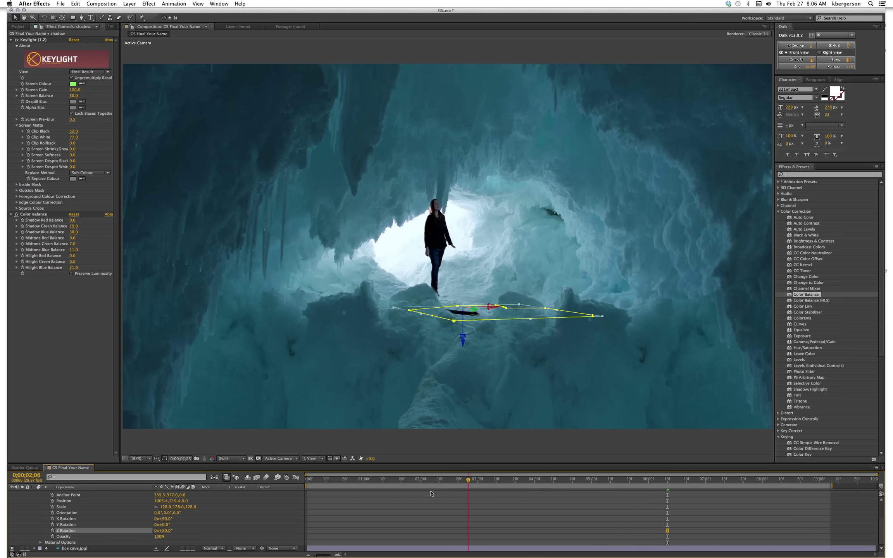
key(space)
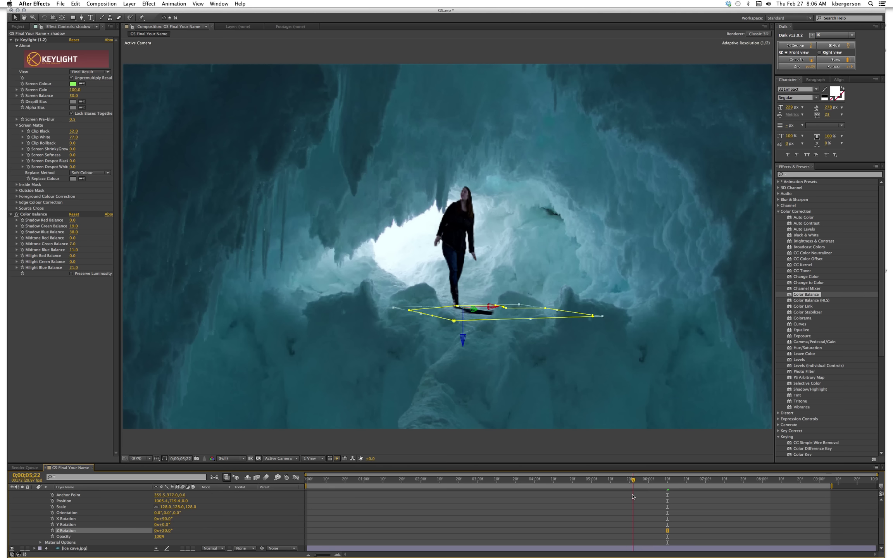
mouse_move(633, 497)
mouse_down()
mouse_move(598, 497)
mouse_move(631, 497)
mouse_up()
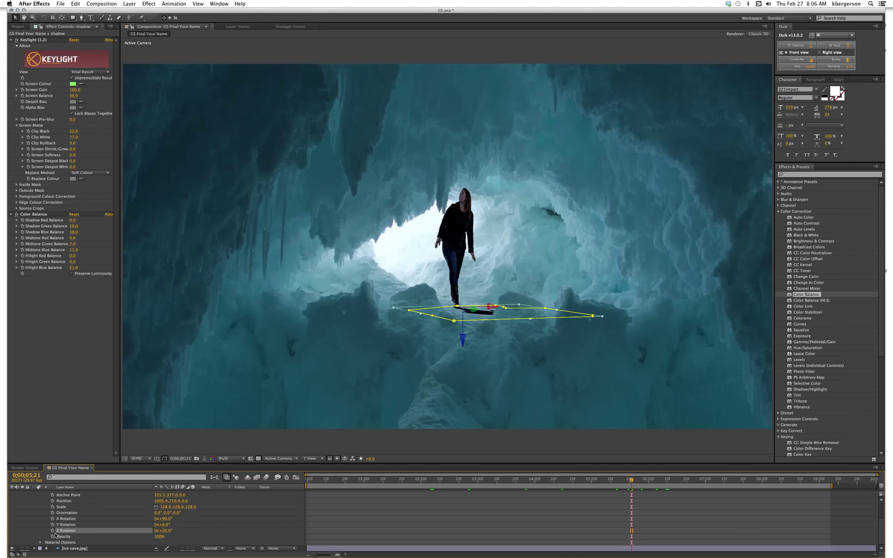
click(52, 501)
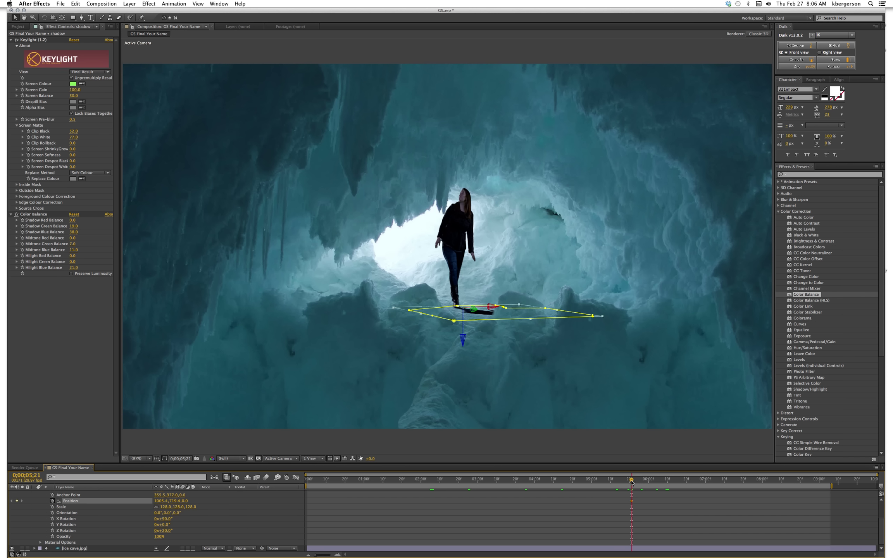
- At 0;00;01;27, move the shadow up to the performer's feet, to a position of about 996, 680, 25
drag(631, 481, 414, 493)
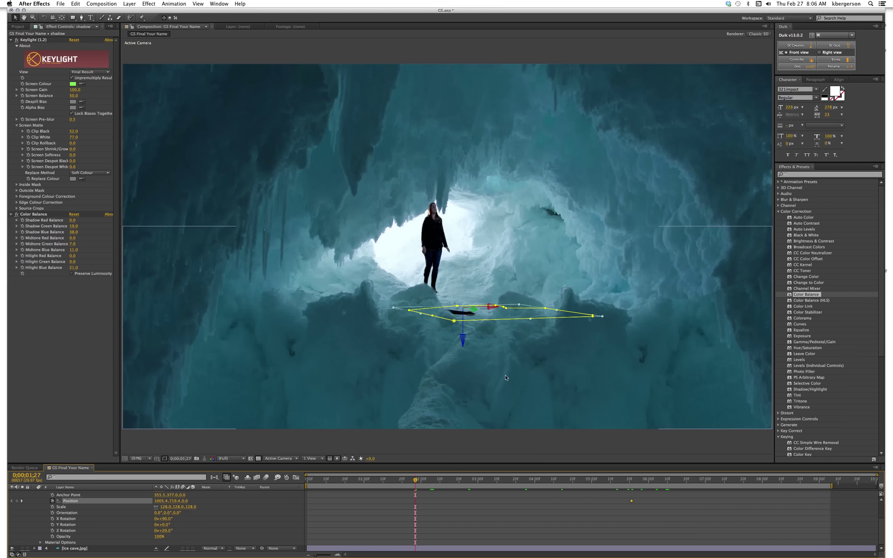
drag(464, 342, 464, 297)
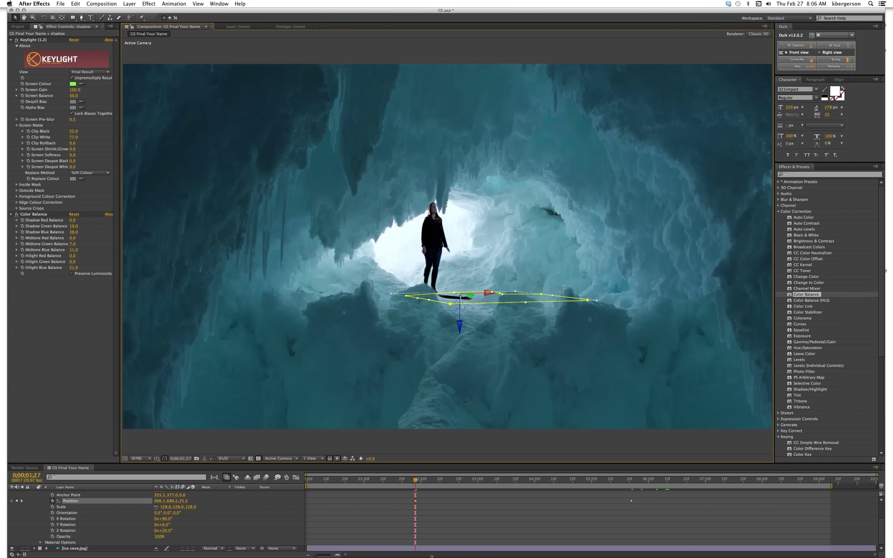
click(416, 502)
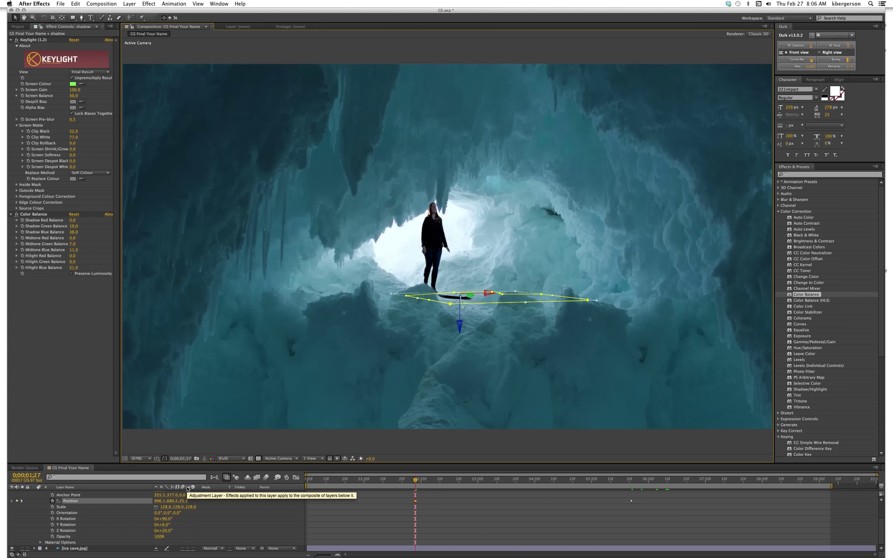
- Unlink the shadow's scale, set it to 153, 223, 128%, and nudge the shadow up to a Y position of 672 at 0;00;01;27
click(157, 507)
mouse_move(179, 507)
mouse_down()
mouse_move(208, 512)
mouse_move(175, 510)
mouse_up()
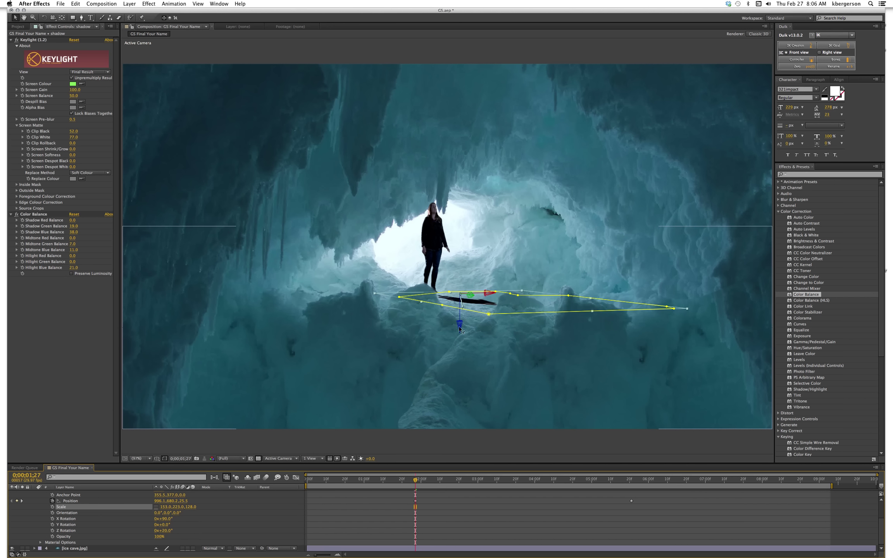
drag(460, 329, 459, 326)
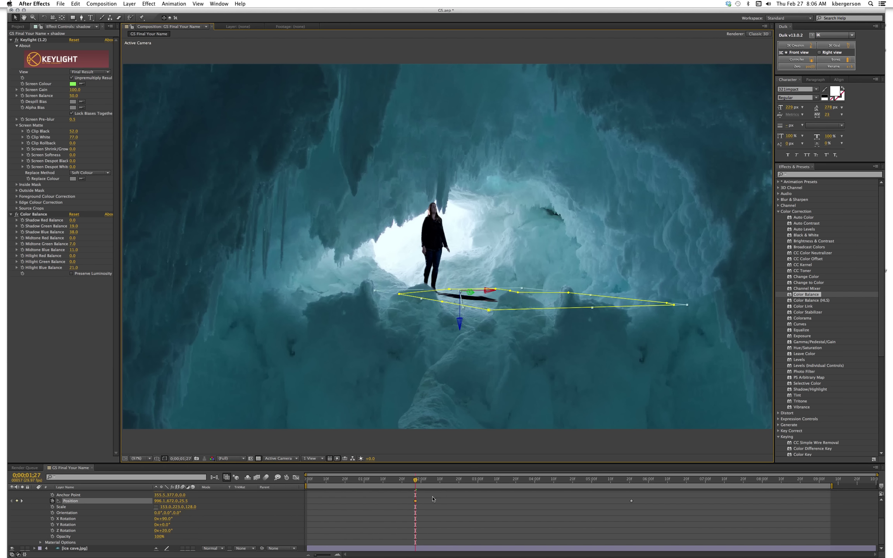
- Keyframe the shadow's position under the performer's feet at 0;00;04;01 (about 1001, 698, 11) and 0;00;04;29 (about 1004, 701, 5)
drag(416, 482, 537, 493)
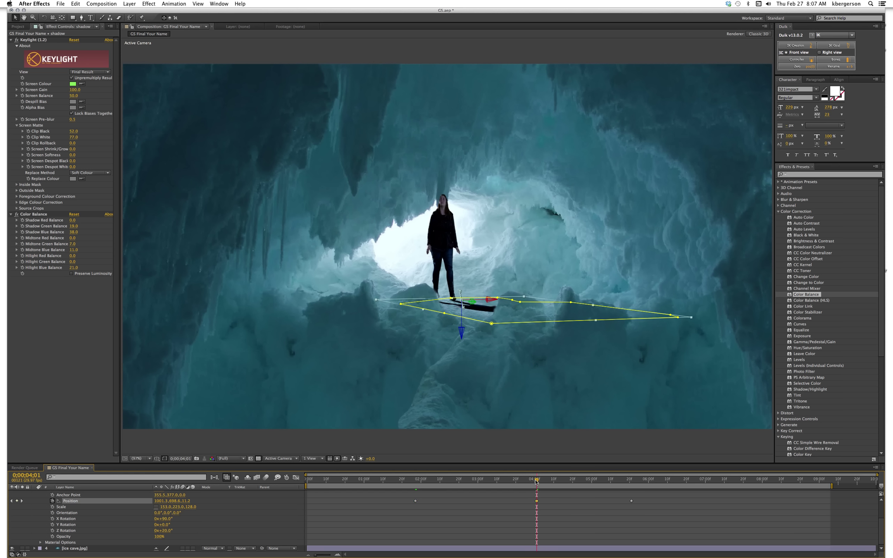
drag(536, 482, 589, 489)
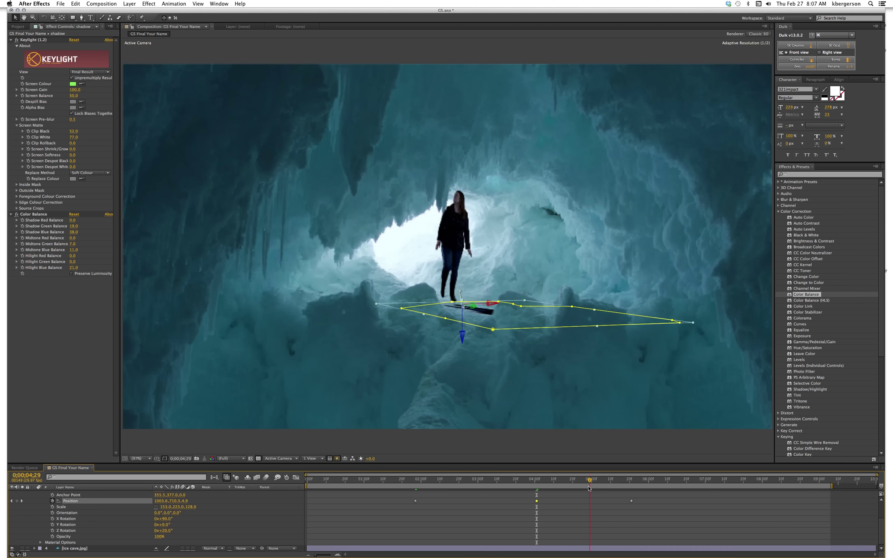
drag(462, 336, 462, 334)
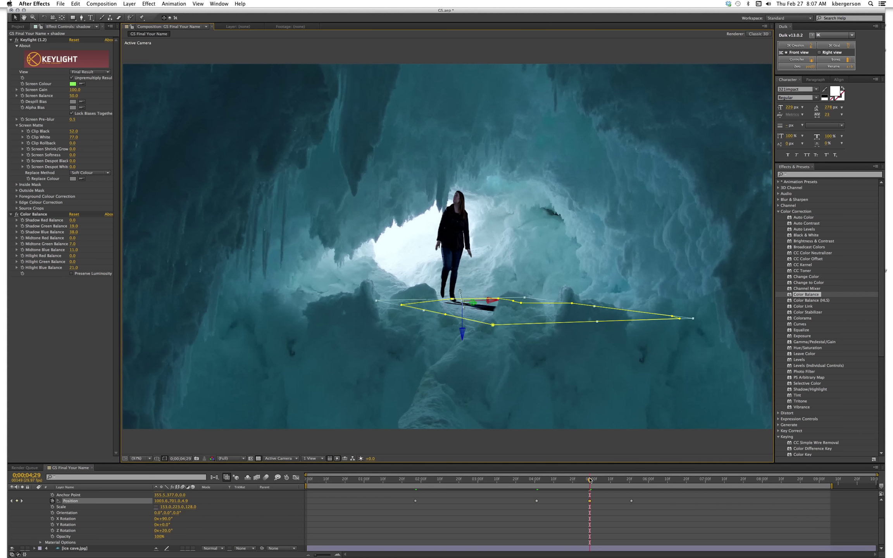
drag(590, 480, 484, 479)
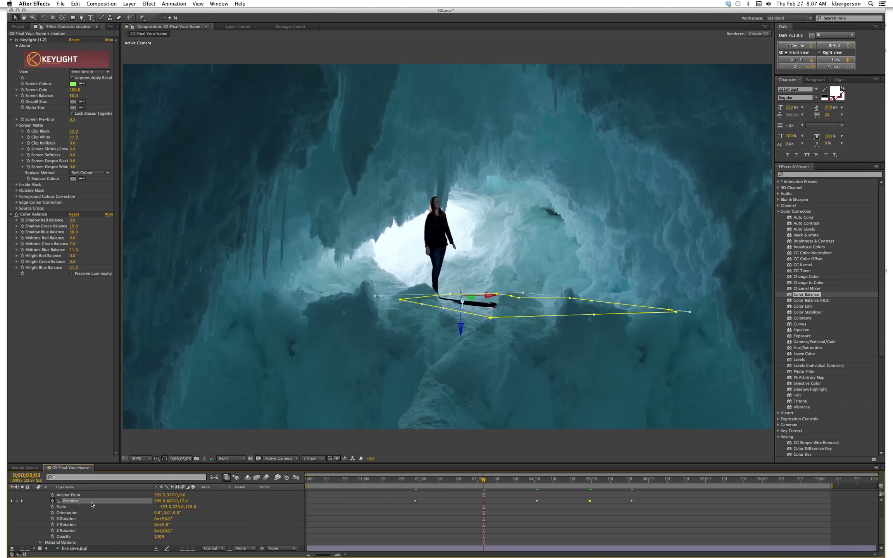
- Replace the shadow layer's Color Balance effect with Hue/Saturation, setting Master Saturation to -100
scroll(135, 498, up, 2)
scroll(136, 498, down, 2)
scroll(111, 499, up, 2)
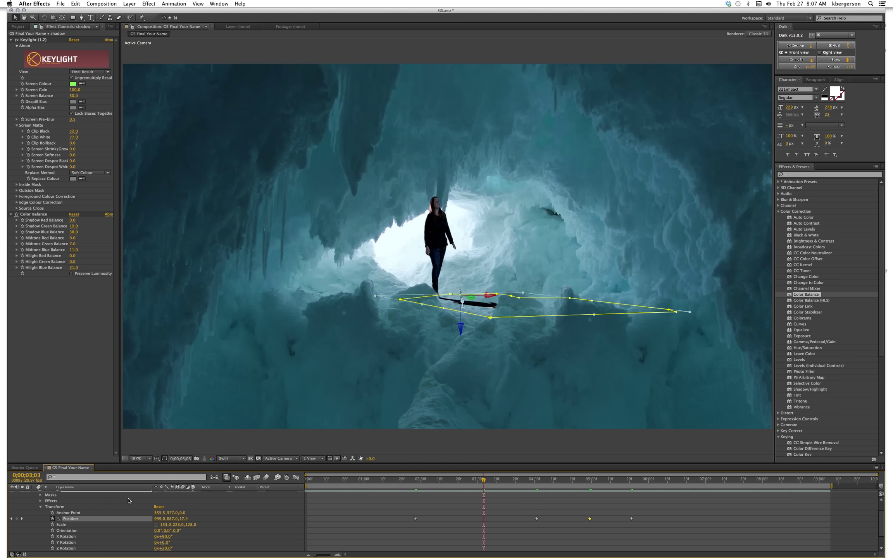
scroll(72, 495, up, 2)
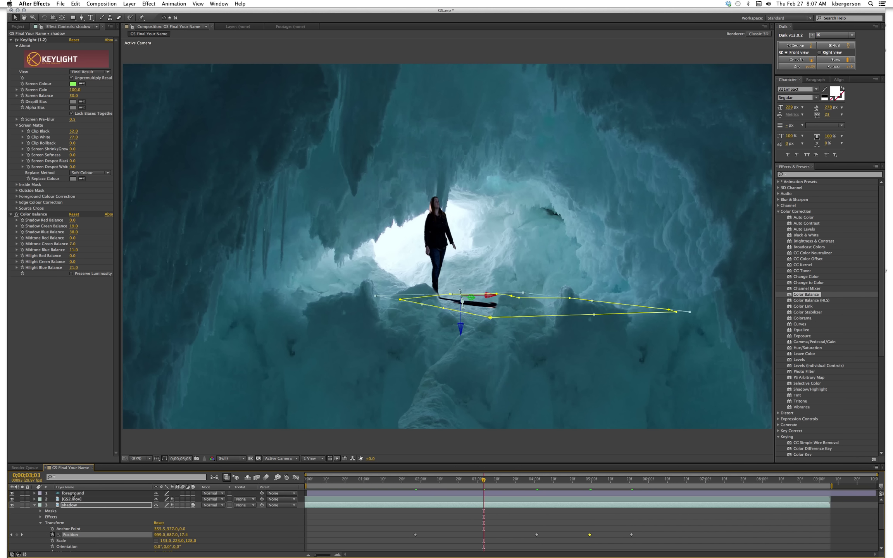
click(37, 506)
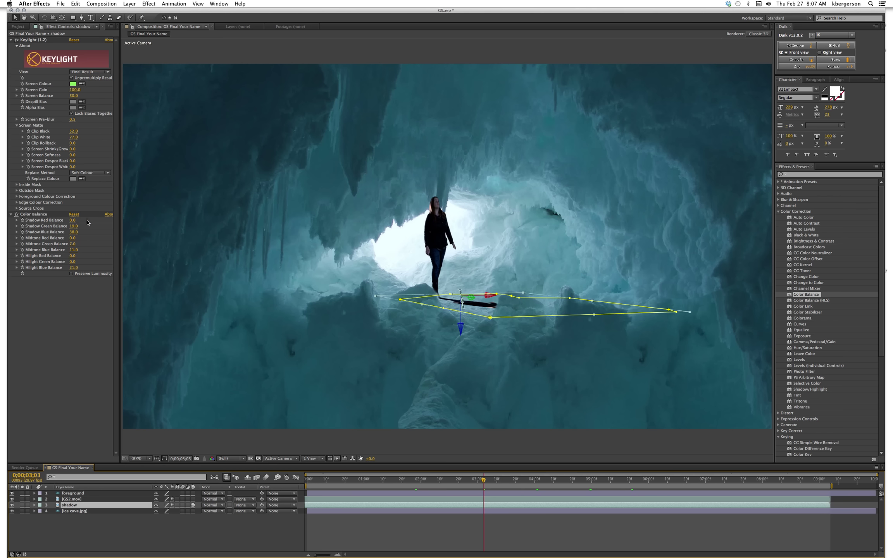
click(34, 215)
key(Delete)
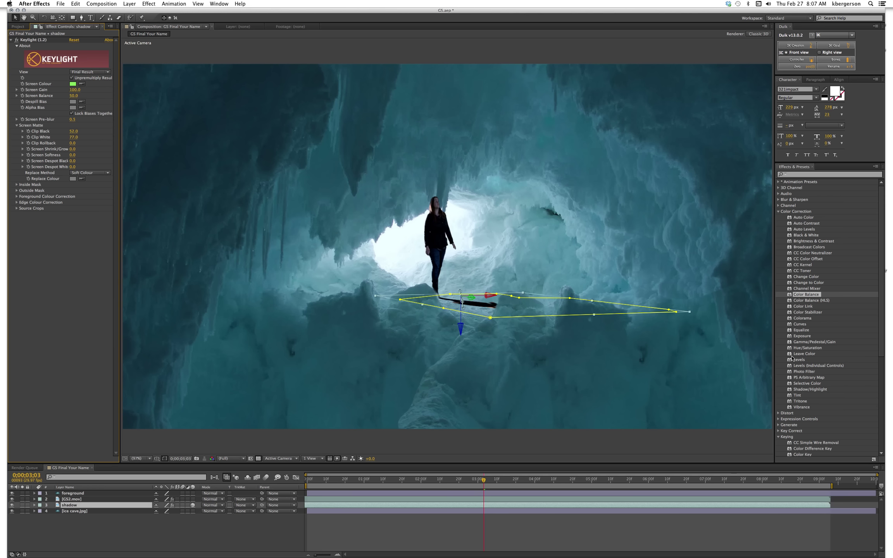
drag(790, 349, 394, 504)
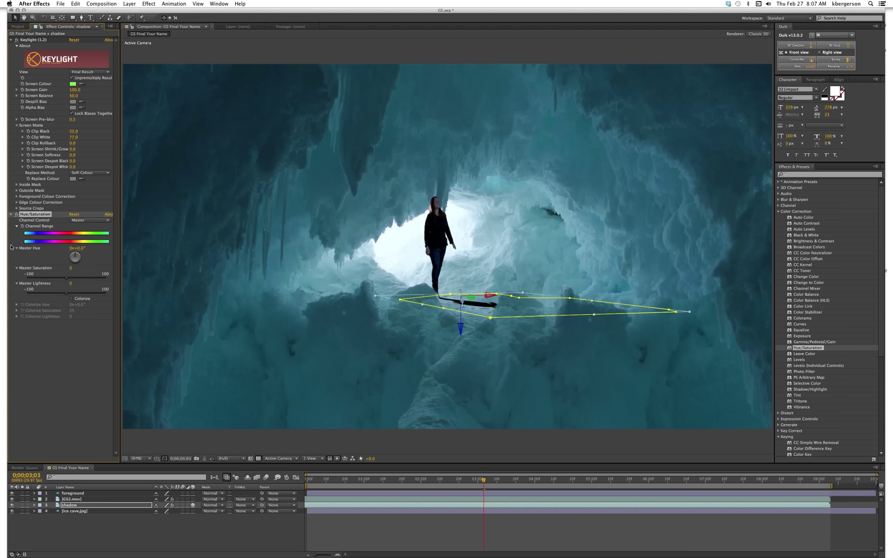
drag(67, 278, 0, 271)
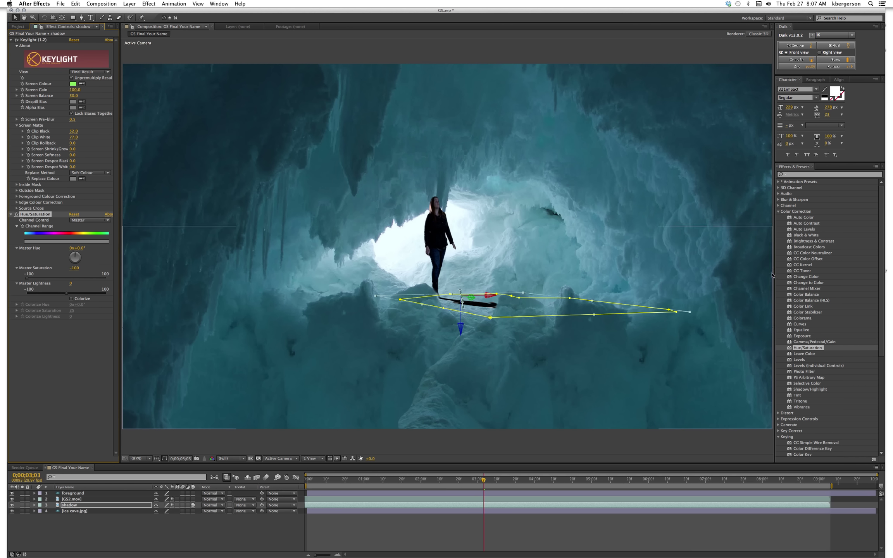
- Add a Fast Blur effect to the shadow layer and set its Blurriness to 30
click(778, 200)
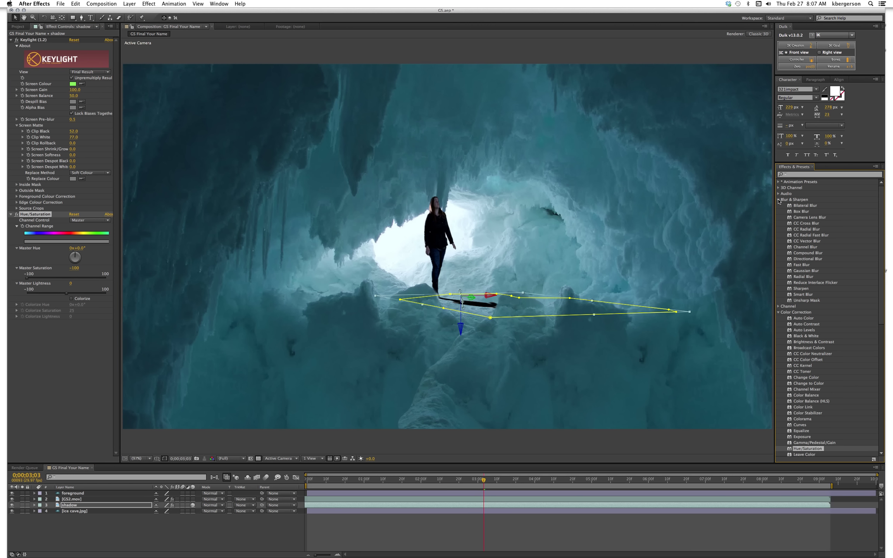
click(789, 265)
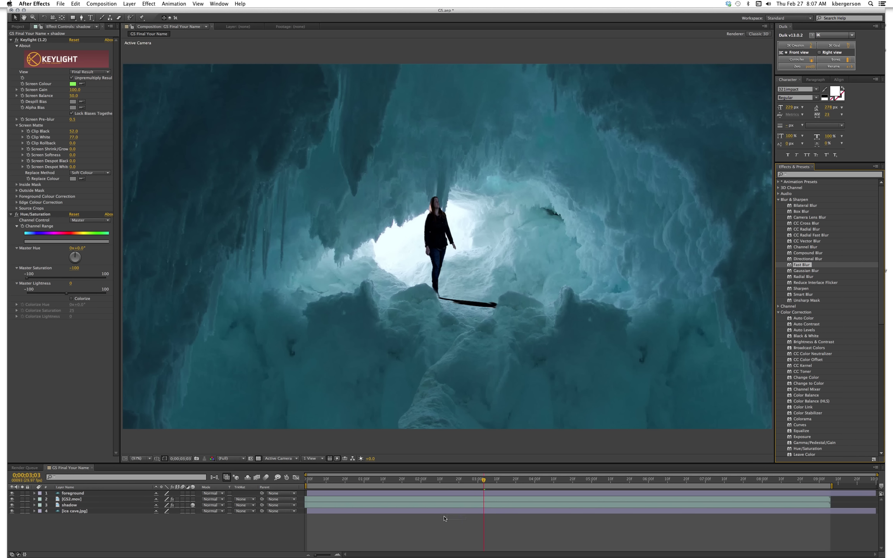
drag(444, 519, 442, 505)
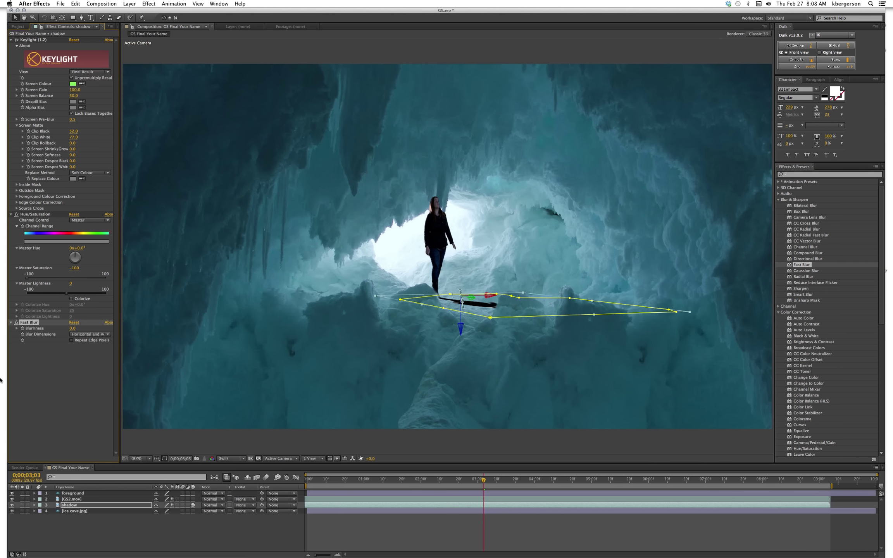
click(72, 328)
key(Return)
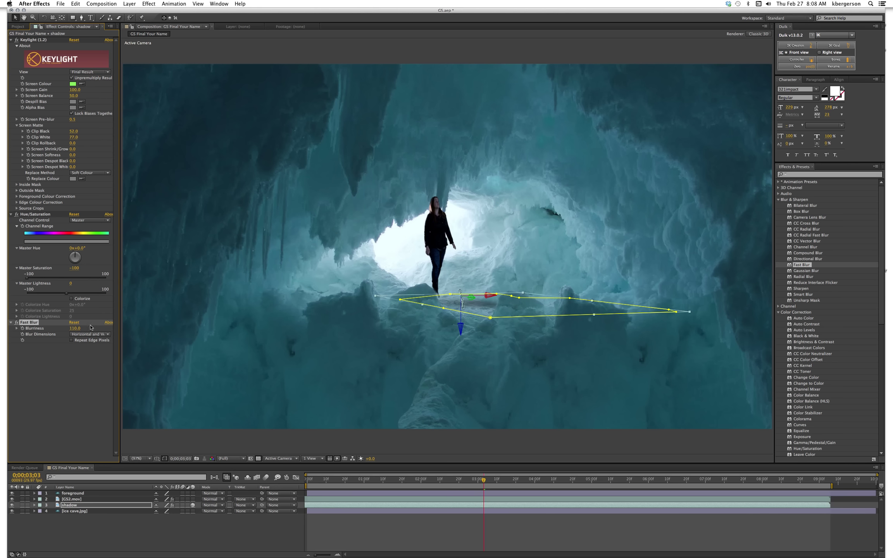
click(74, 328)
text(10)
key(Return)
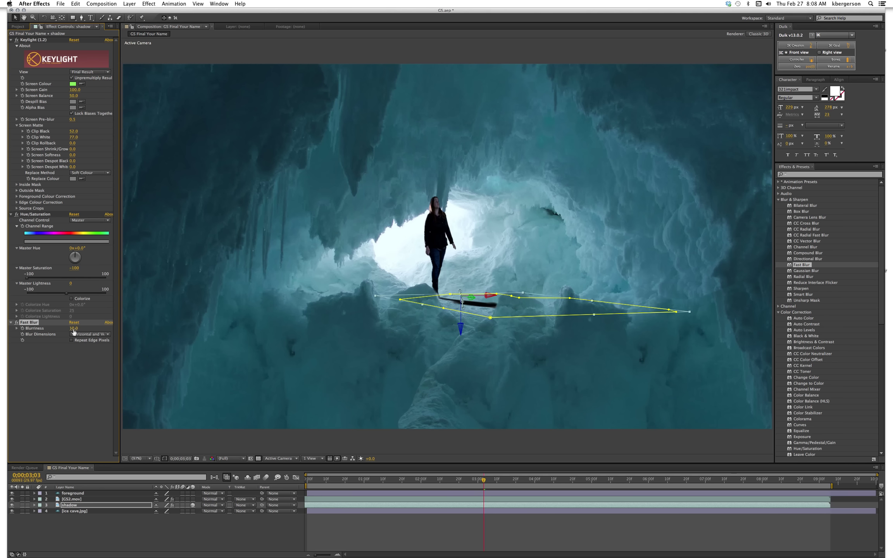
drag(74, 329, 79, 330)
- Lower the shadow layer's opacity to about 71%
click(34, 505)
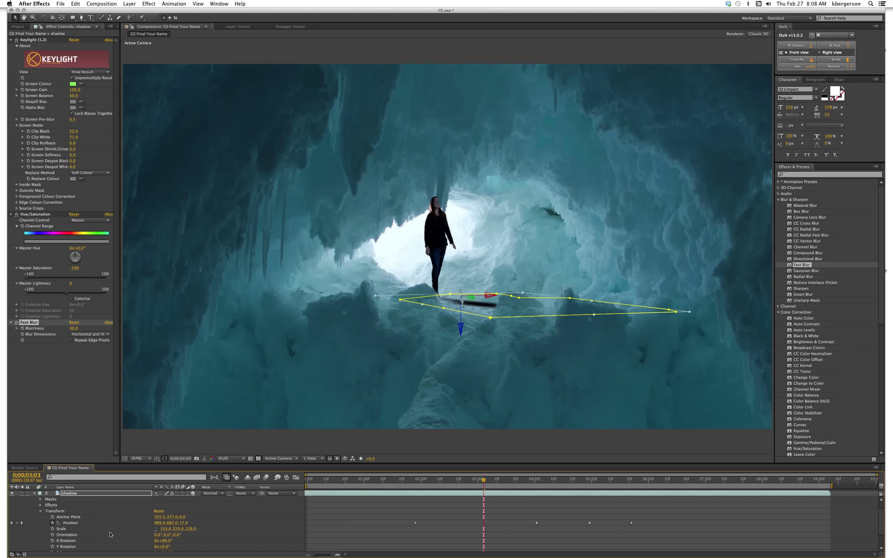
scroll(111, 530, down, 3)
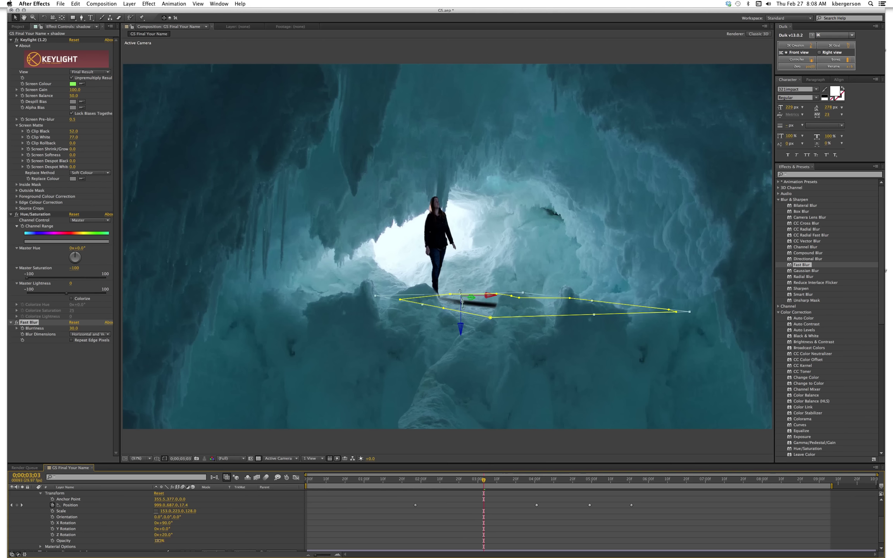
drag(157, 541, 149, 544)
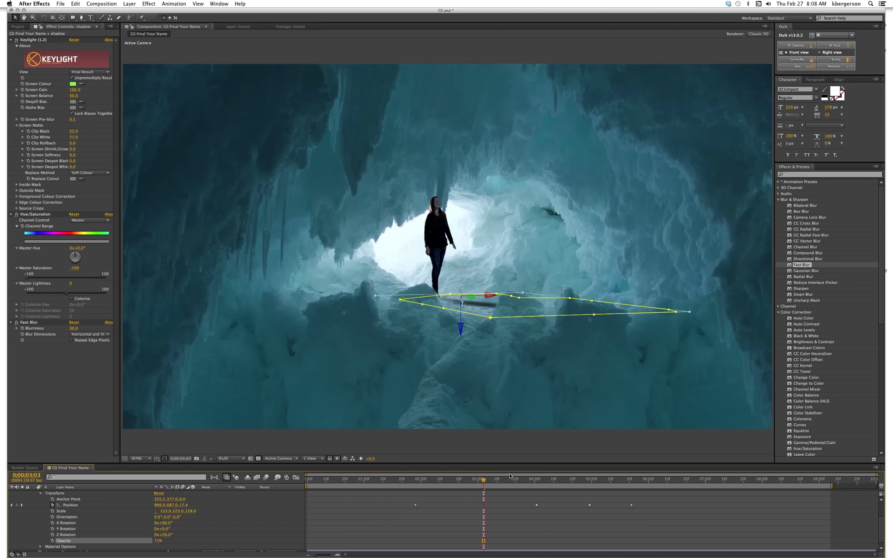
- Check the softened shadow along the performer's walk up to 0;00;06;00, and add SwarmingBats.mov as the top layer
drag(483, 482, 465, 481)
drag(428, 483, 649, 515)
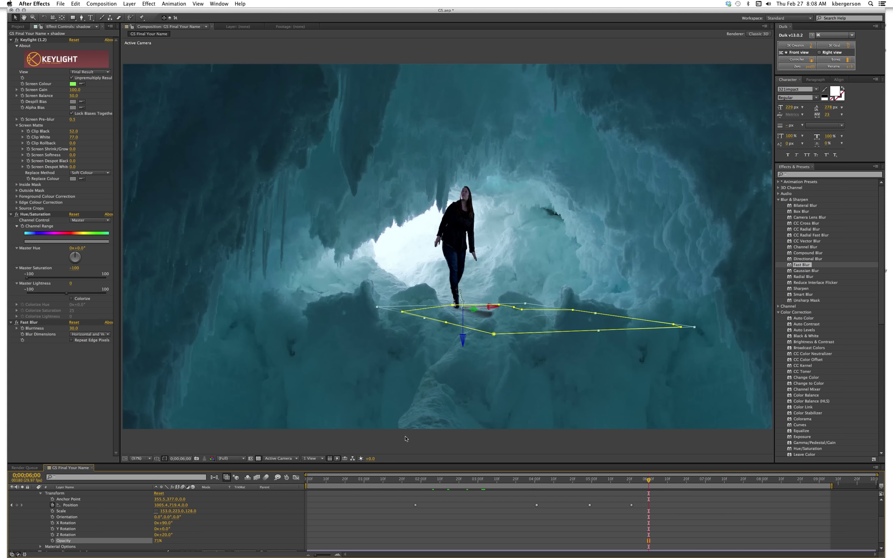
scroll(100, 510, up, 2)
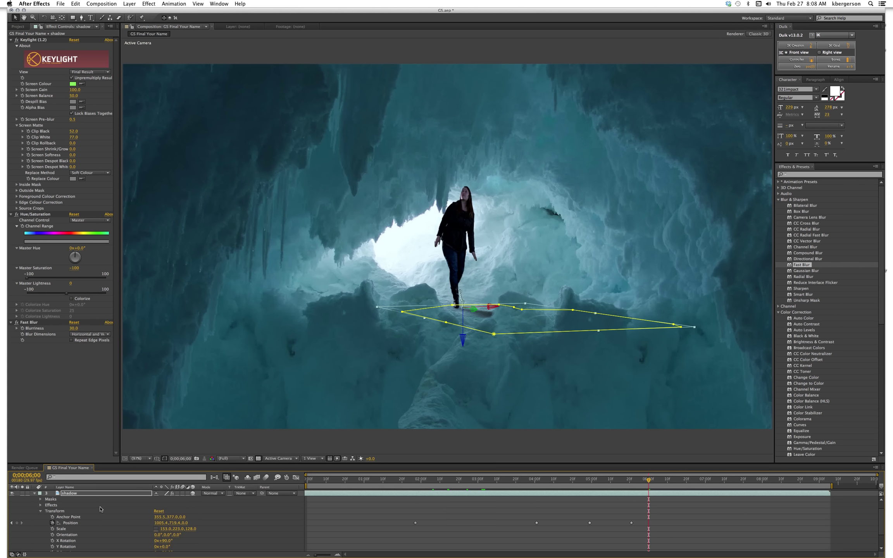
click(35, 494)
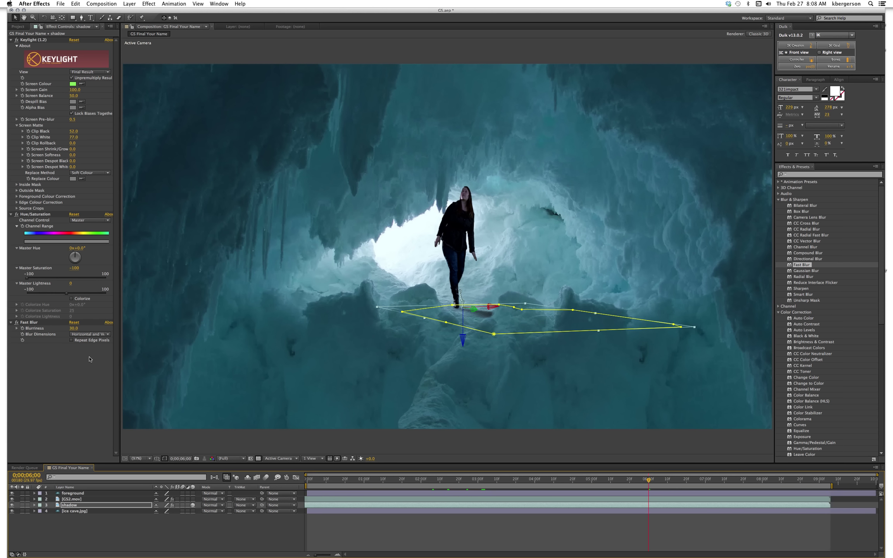
click(17, 26)
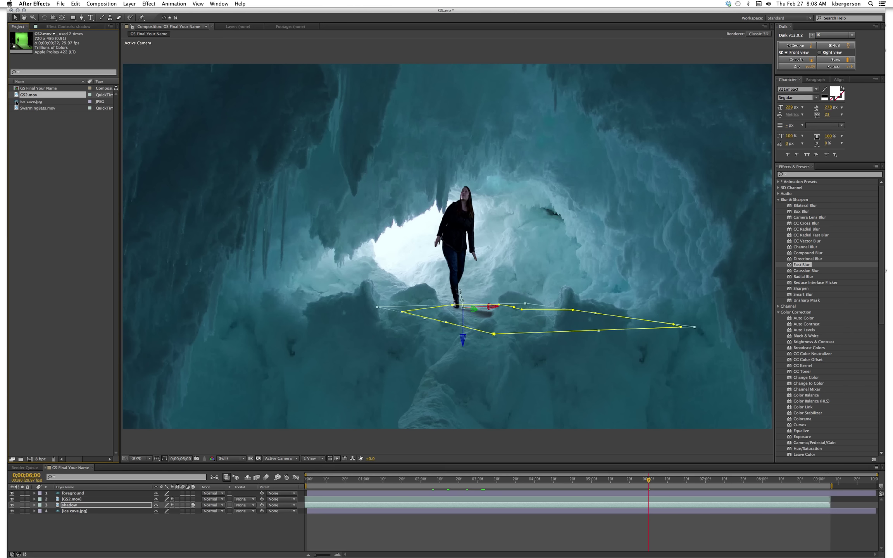
drag(19, 109, 140, 493)
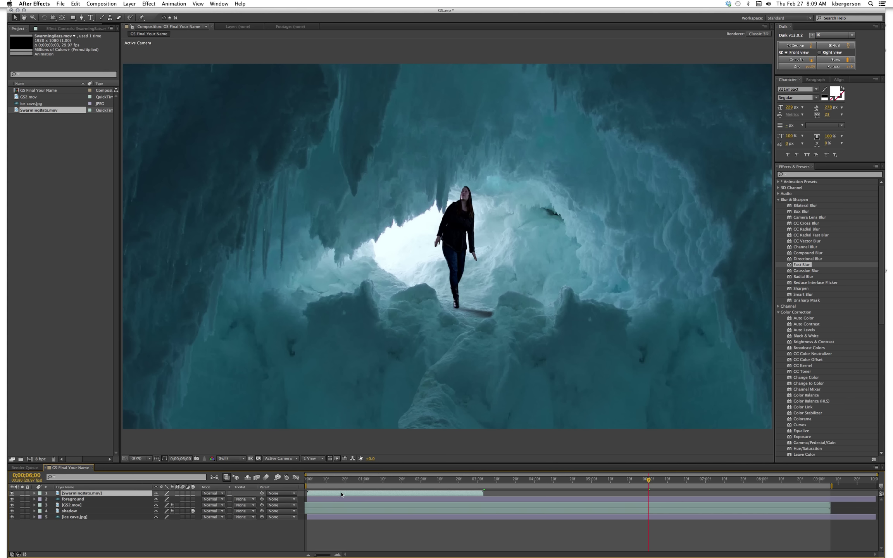
- Shift the bats layer to start at 0;00;06;00 and preview the composite with the work area ending at 0;00;08;24
drag(341, 494, 808, 489)
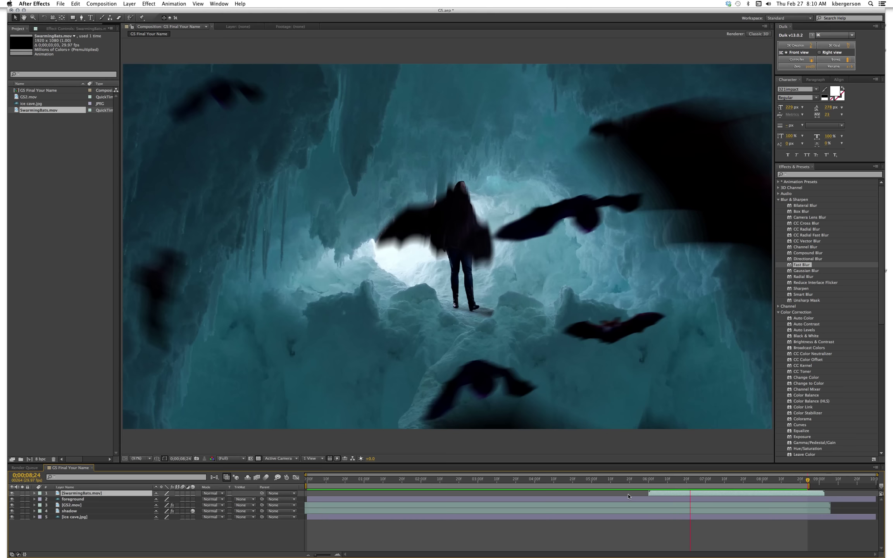
key(space)
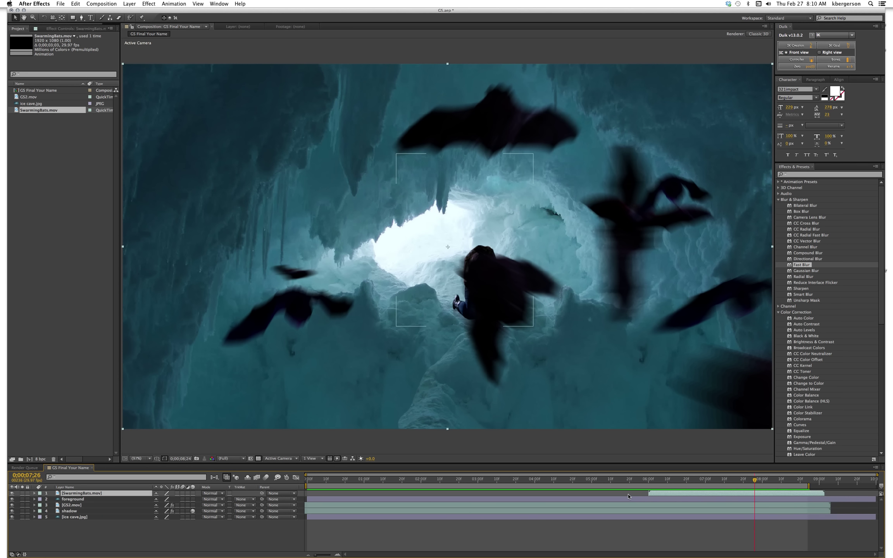
click(261, 536)
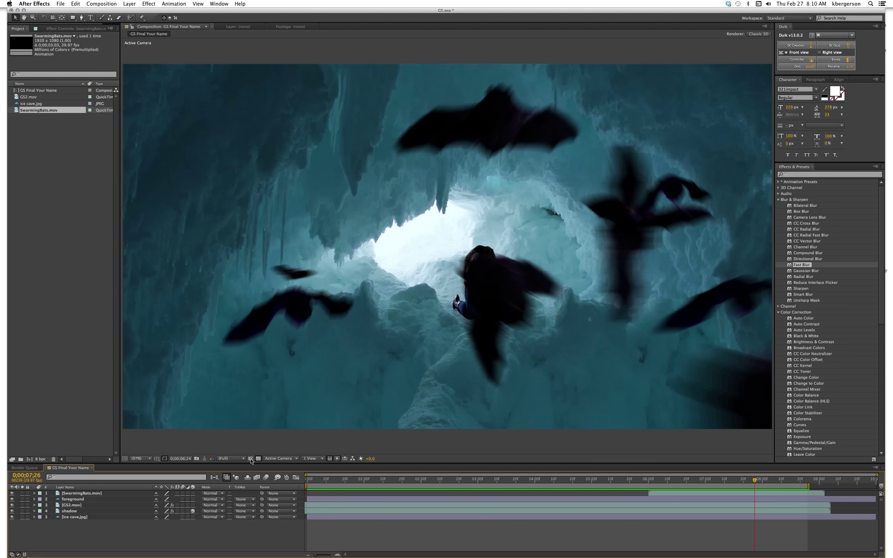
- Create a new adjustment layer above the bats and name it vignette
click(129, 4)
mouse_move(130, 12)
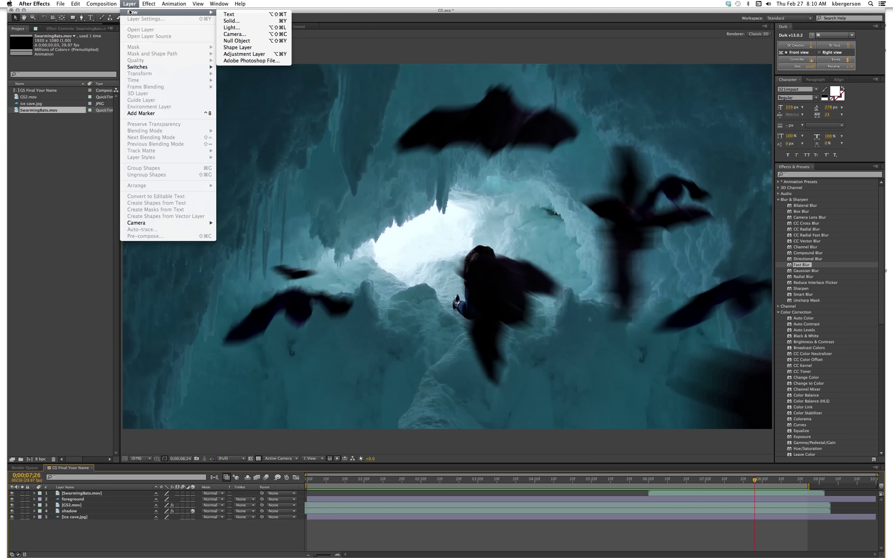
click(252, 54)
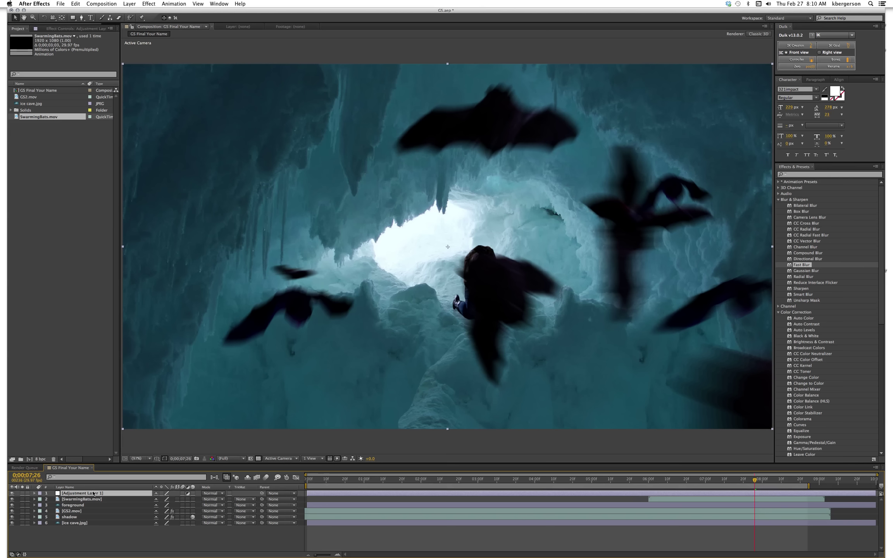
key(Return)
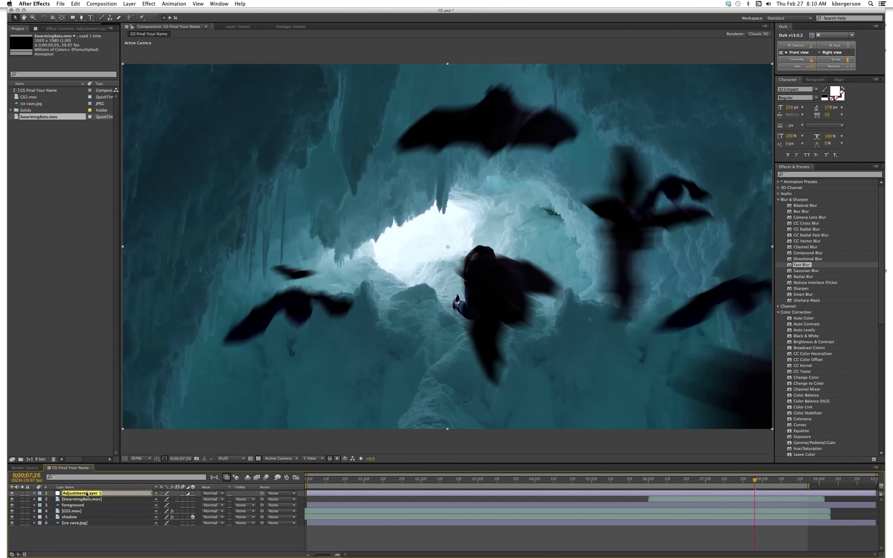
text(vignette)
key(Return)
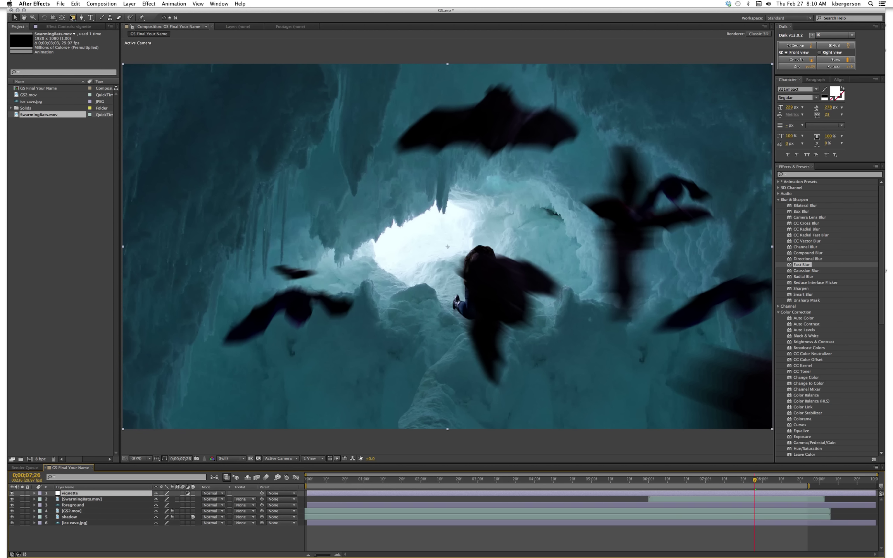
- Add an elliptical mask that fills the whole frame to the vignette layer
click(72, 18)
click(74, 19)
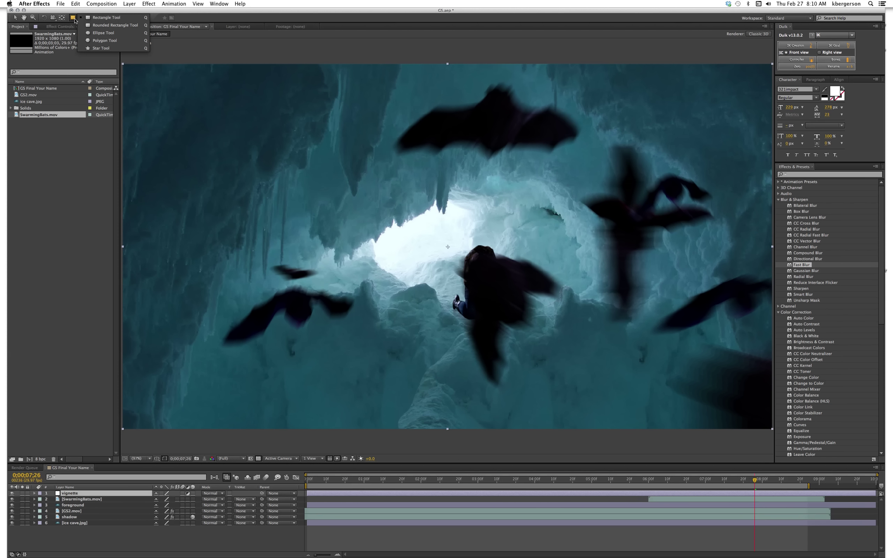
click(112, 33)
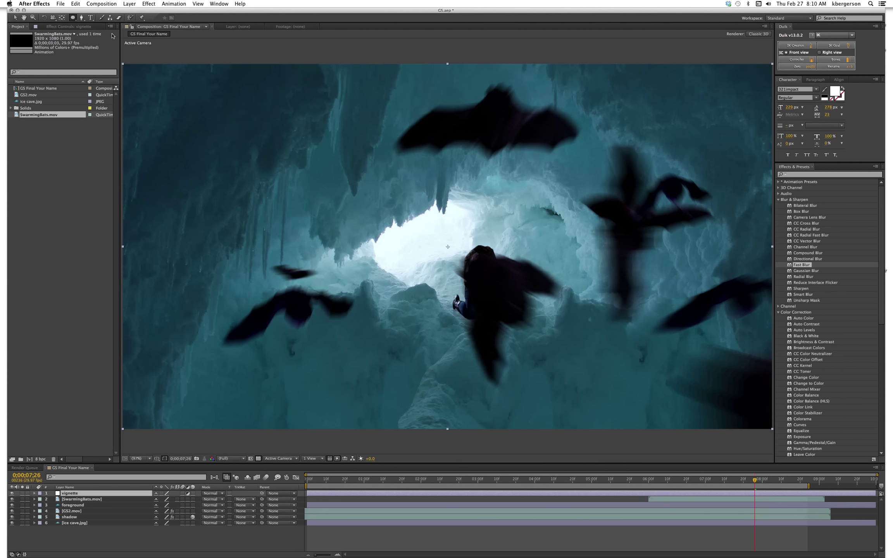
click(86, 495)
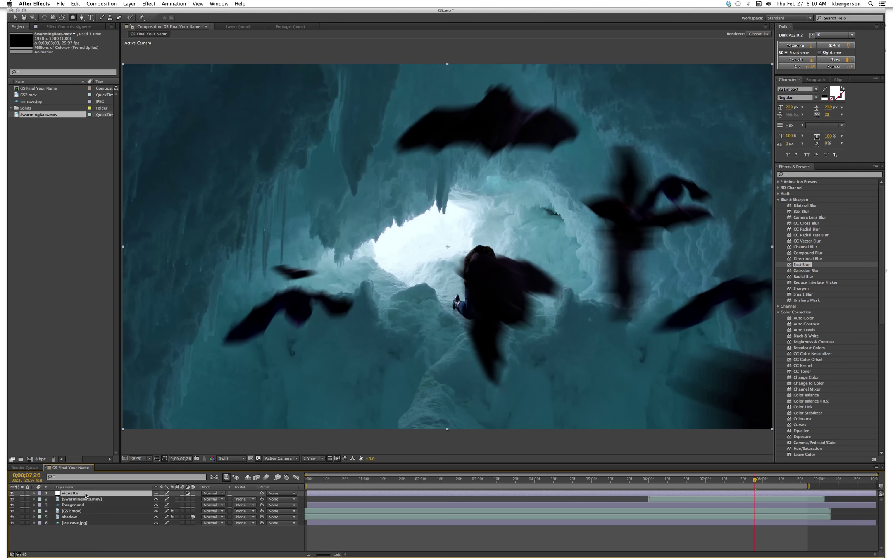
double_click(72, 18)
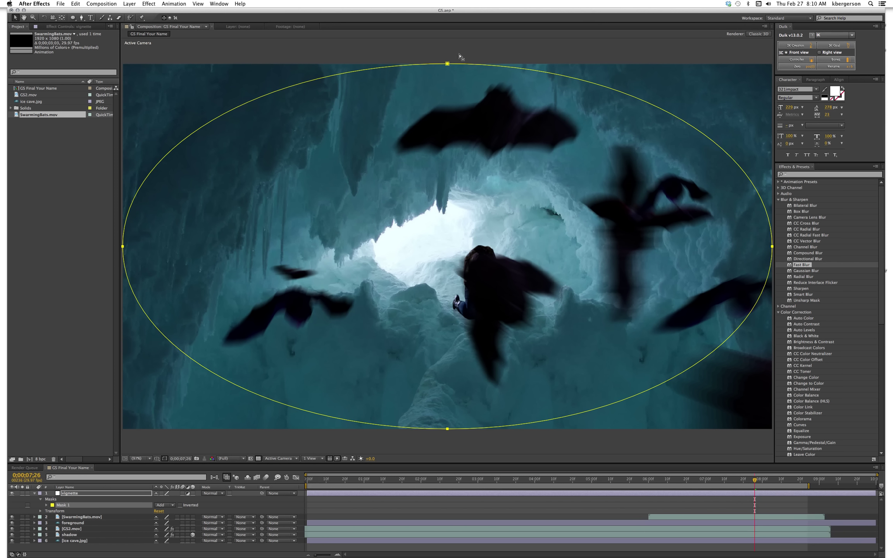
- Shrink the vignette mask by moving its four edge points inward from the frame edges
drag(447, 65, 448, 65)
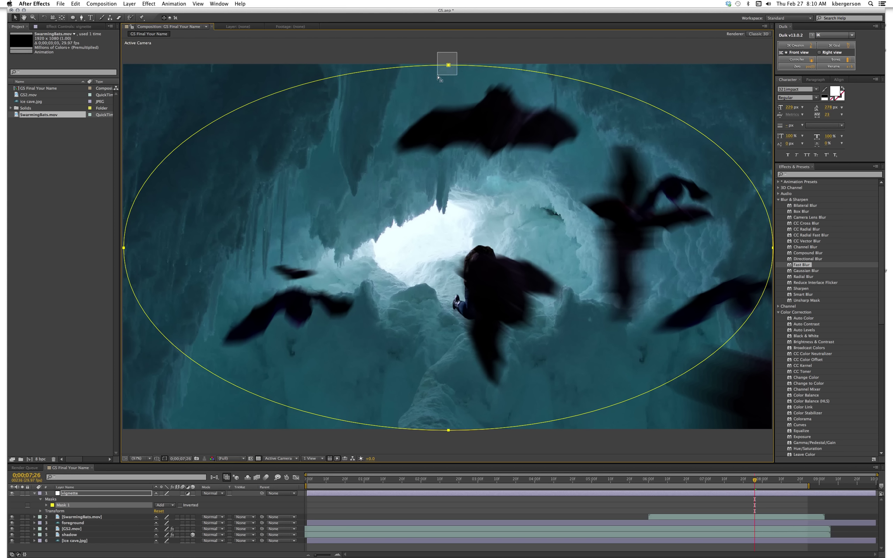
drag(448, 75, 455, 101)
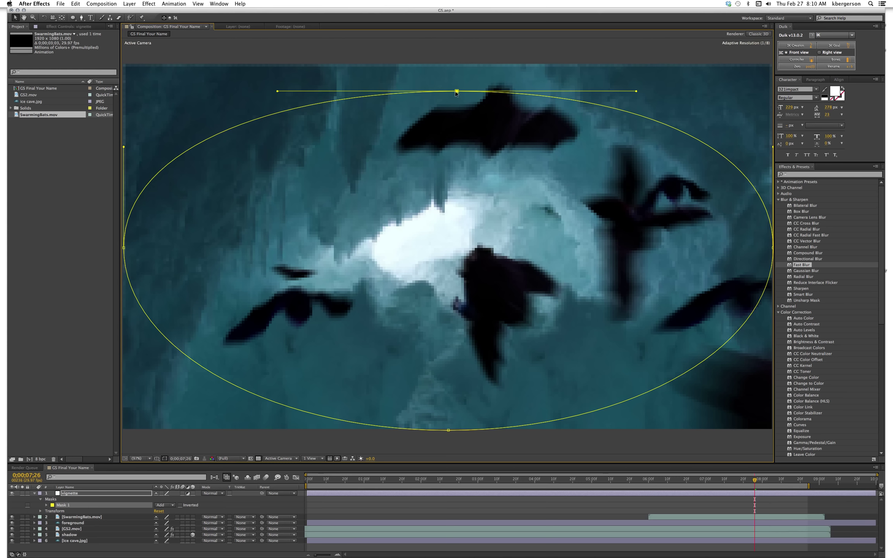
drag(129, 249, 167, 248)
drag(449, 430, 449, 407)
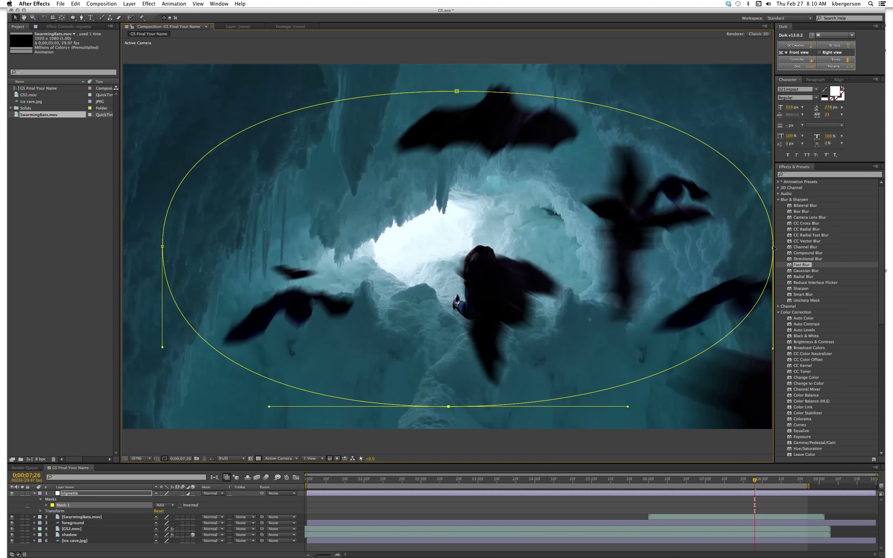
drag(773, 250, 747, 248)
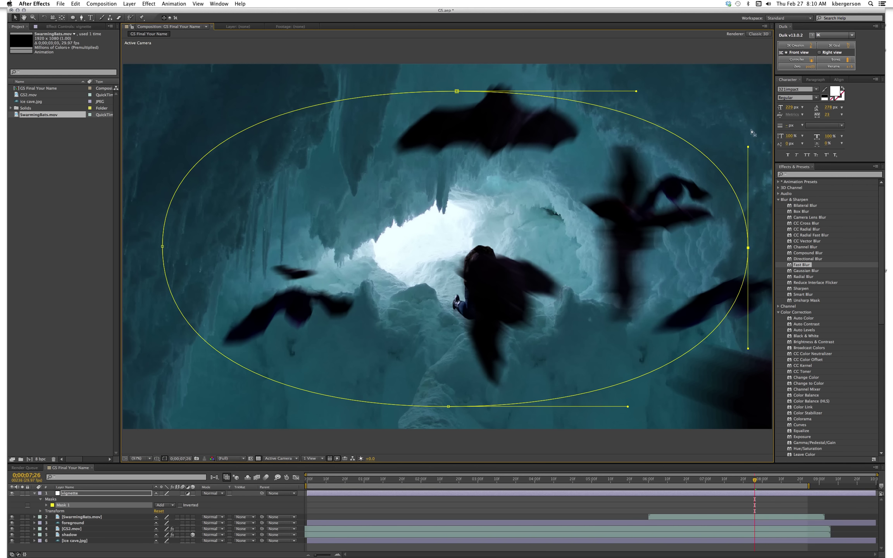
- Lengthen the upper and lower curve handles on the vignette mask's two side points to make the ellipse squarer
drag(748, 147, 752, 109)
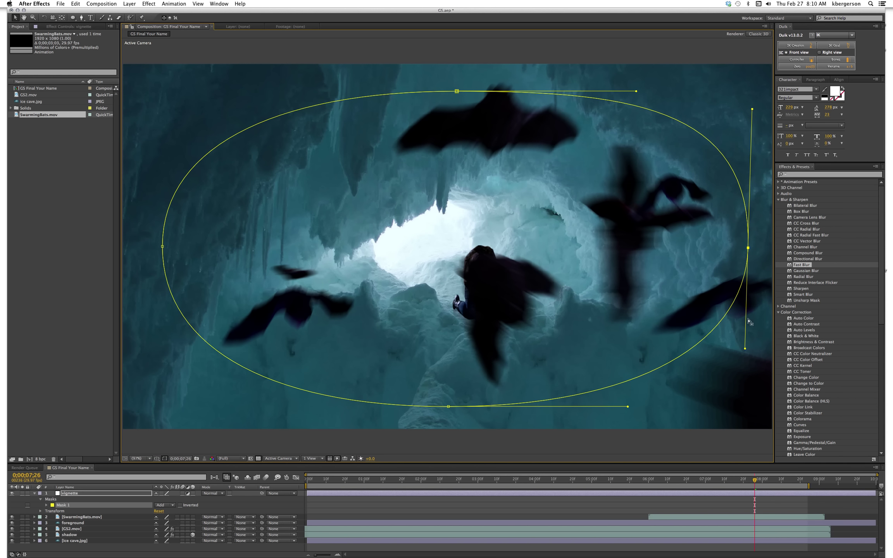
drag(745, 348, 744, 396)
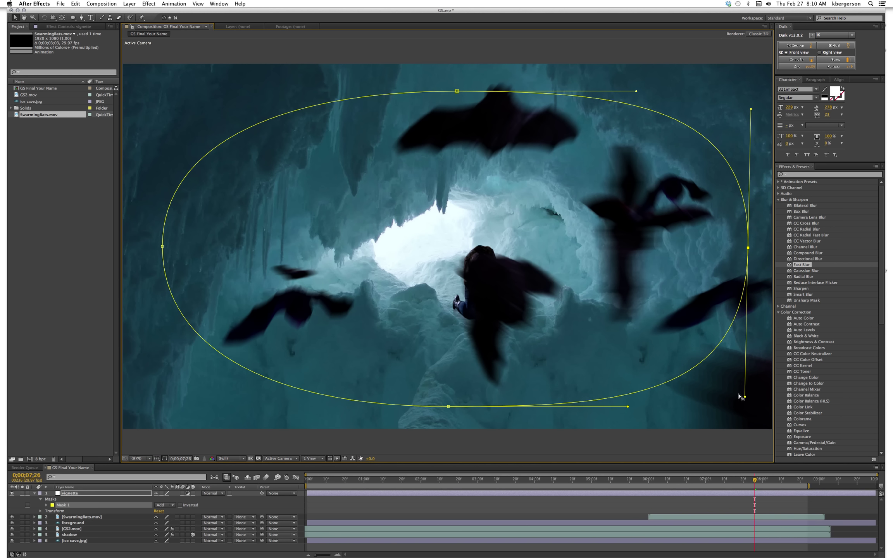
click(162, 246)
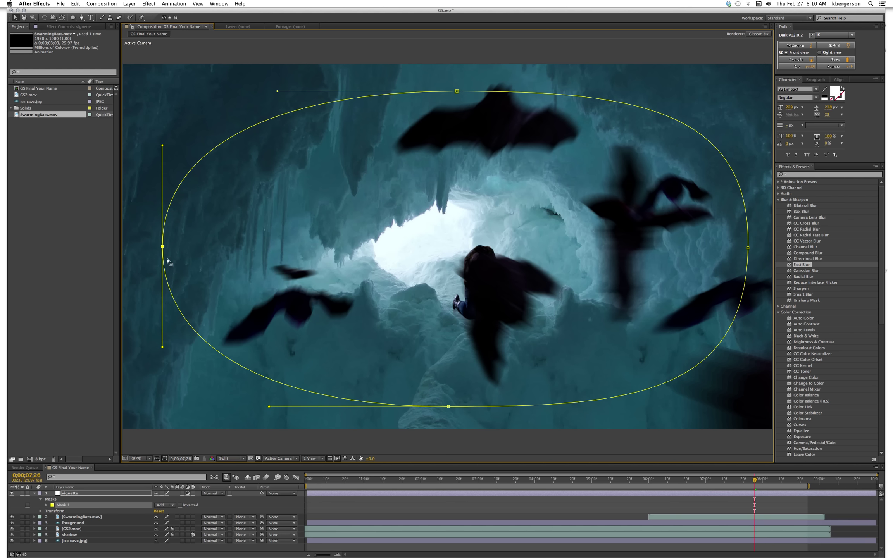
drag(163, 346, 156, 406)
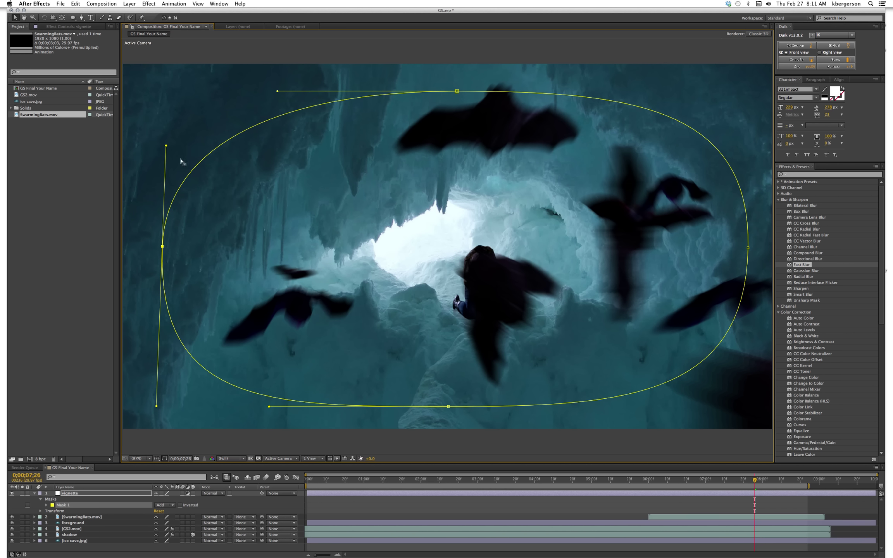
drag(166, 146, 167, 110)
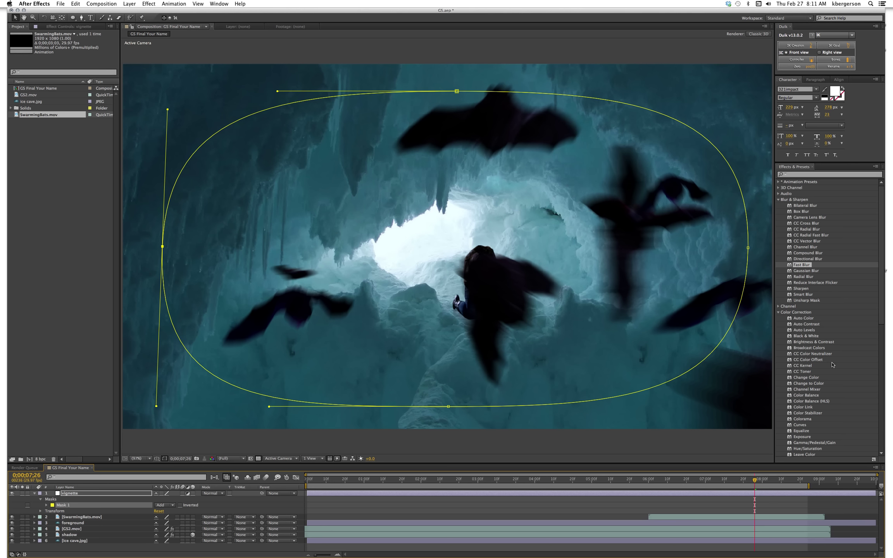
- Apply the Levels color correction effect to the vignette layer
scroll(832, 364, down, 1)
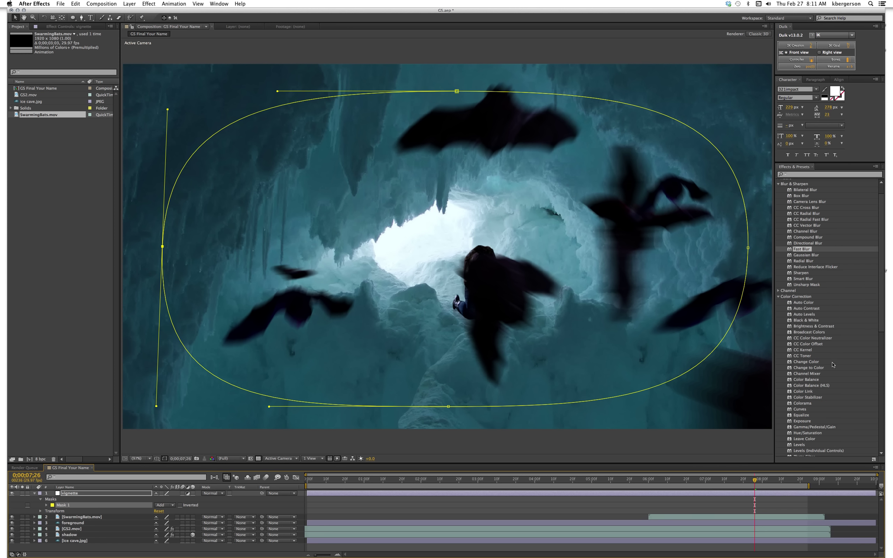
scroll(832, 365, down, 1)
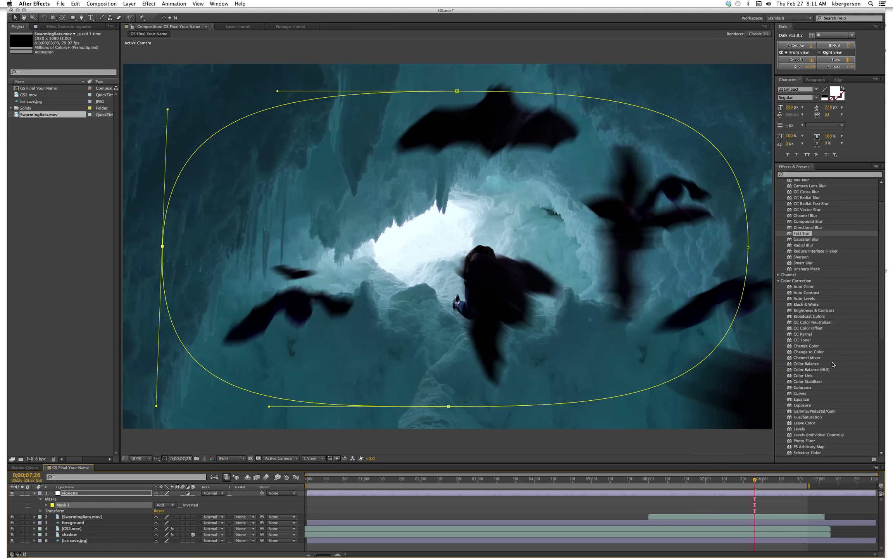
scroll(831, 366, down, 1)
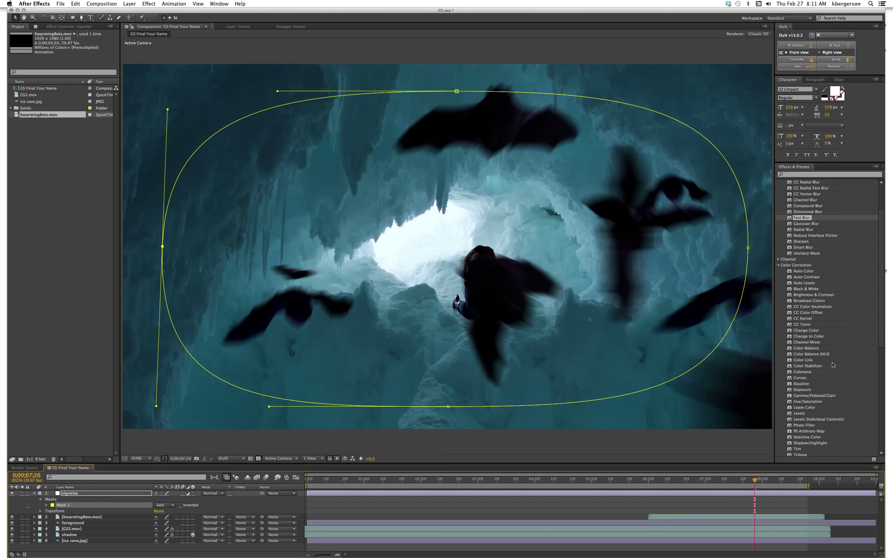
click(790, 414)
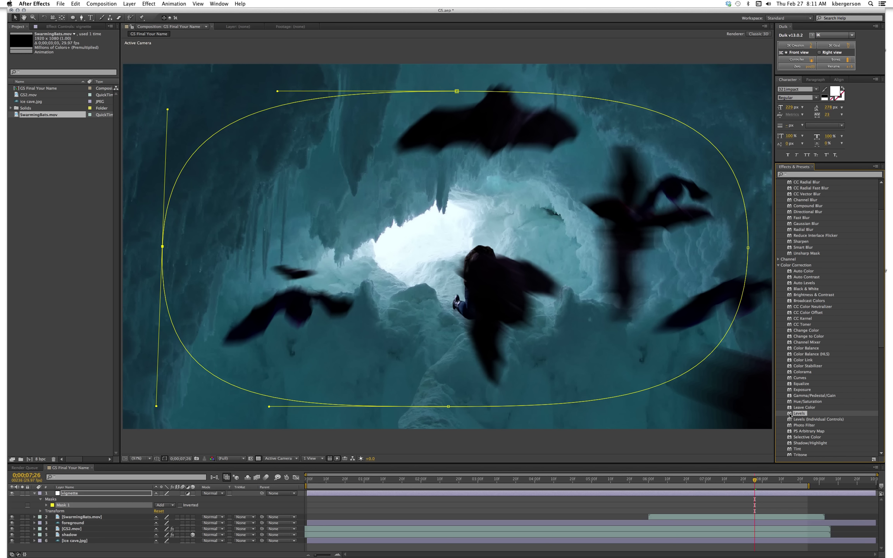
drag(790, 414, 590, 493)
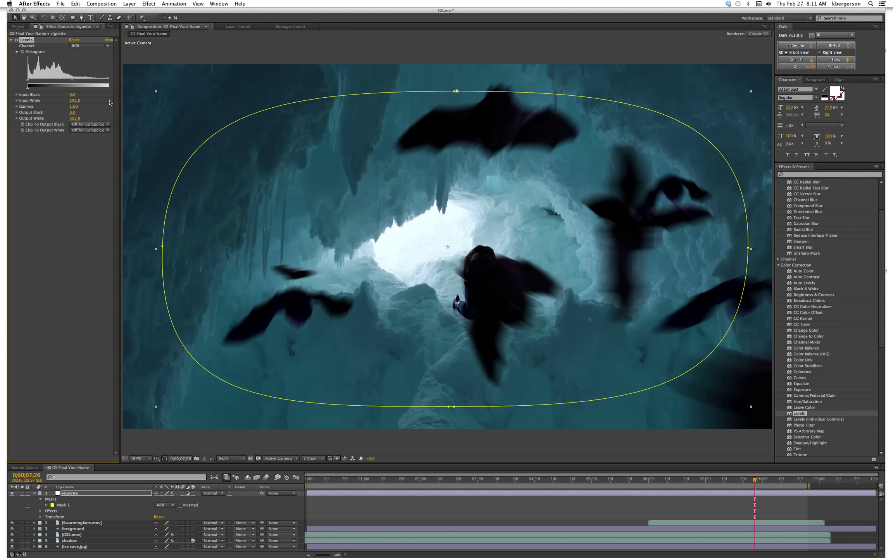
- Darken the vignette's Levels by setting Gamma to 0.74, with Input Black at 0 and Input White at 255
drag(120, 99, 132, 100)
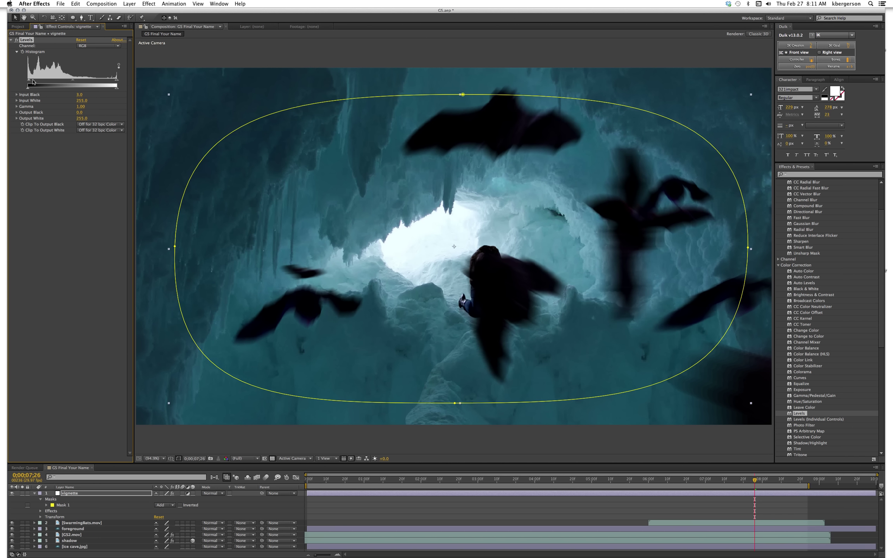
mouse_move(33, 82)
mouse_down()
mouse_move(41, 82)
mouse_move(23, 82)
mouse_up()
mouse_move(118, 81)
mouse_down()
mouse_move(104, 82)
mouse_move(120, 82)
mouse_up()
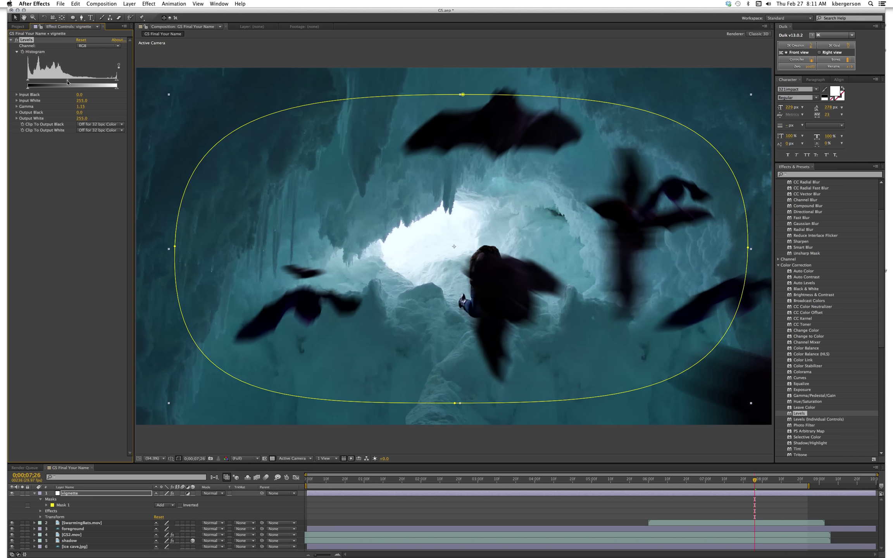
mouse_move(68, 82)
mouse_down()
mouse_move(56, 82)
mouse_move(75, 81)
mouse_up()
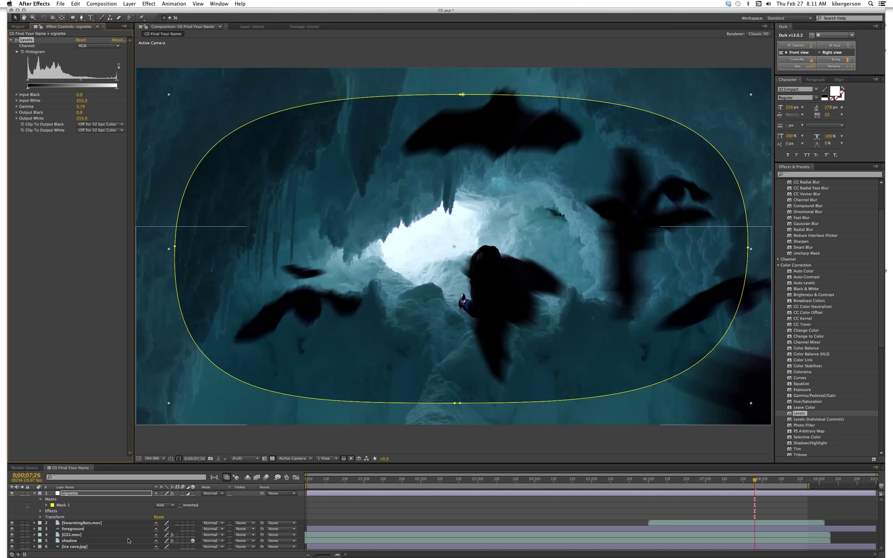
- Set the vignette's Mask 1 to Subtract and its Mask Feather to 350 pixels
click(173, 506)
click(173, 522)
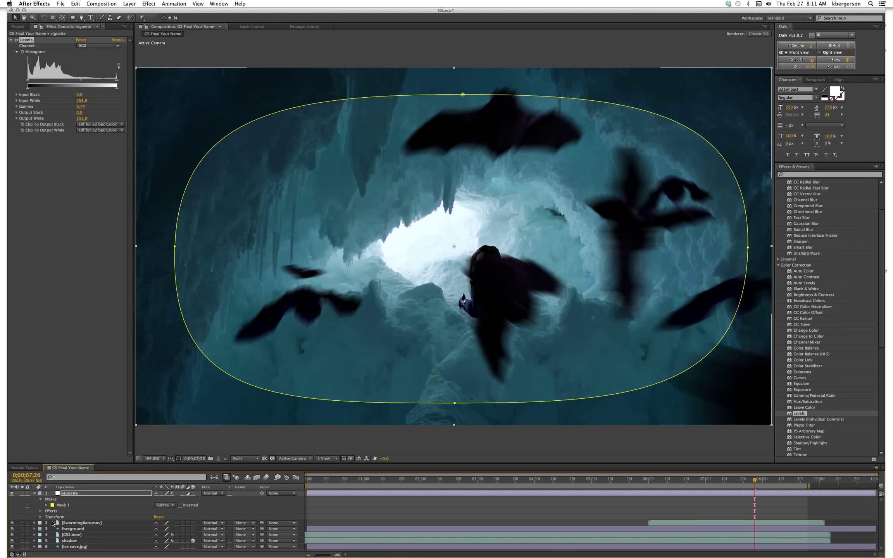
click(46, 505)
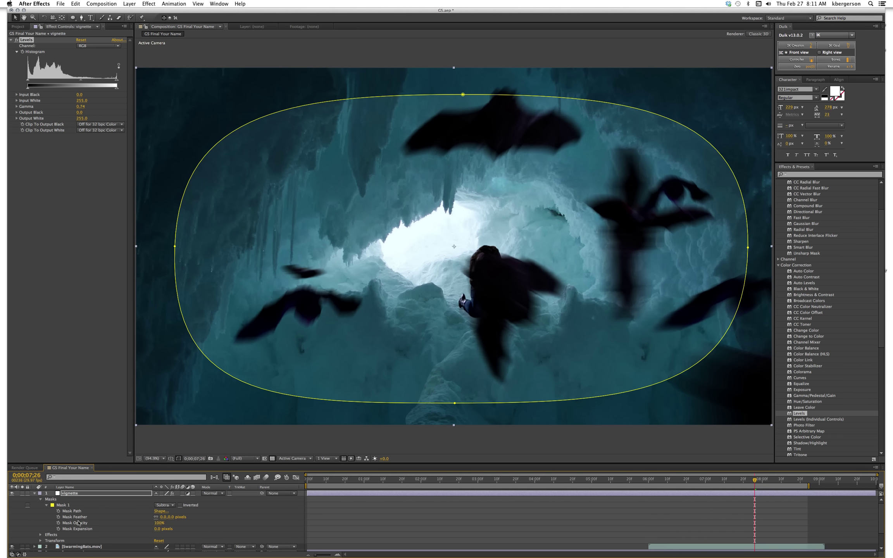
click(163, 518)
text(350)
key(Return)
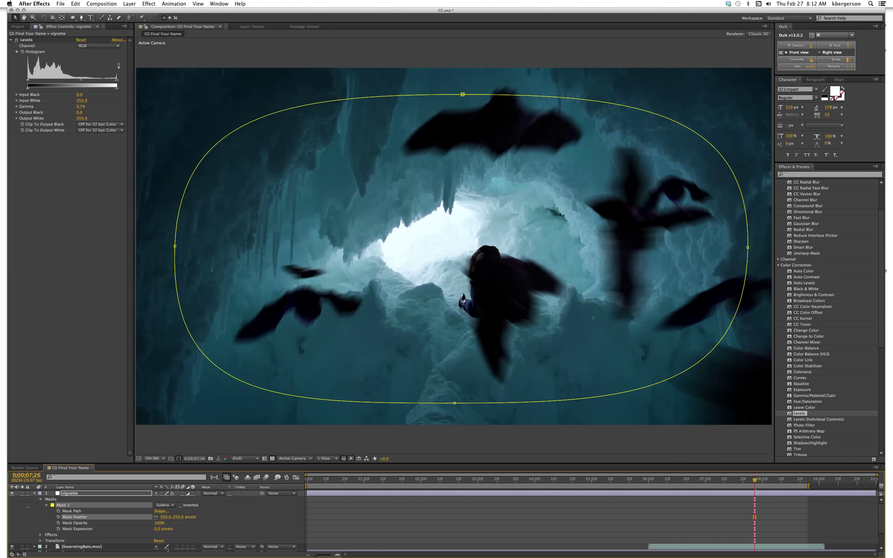
- Hide the mask outline, compare the frame with and without the vignette layer, and collapse the layer's properties
click(179, 459)
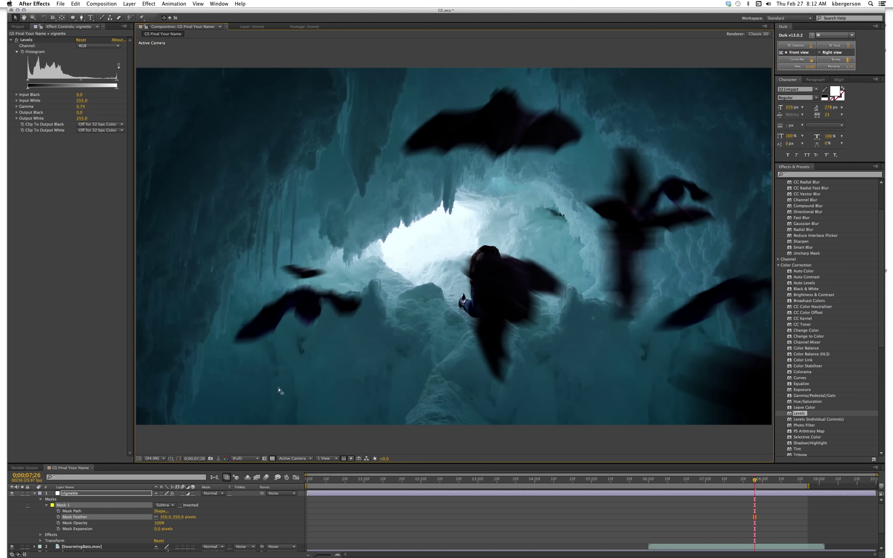
click(12, 494)
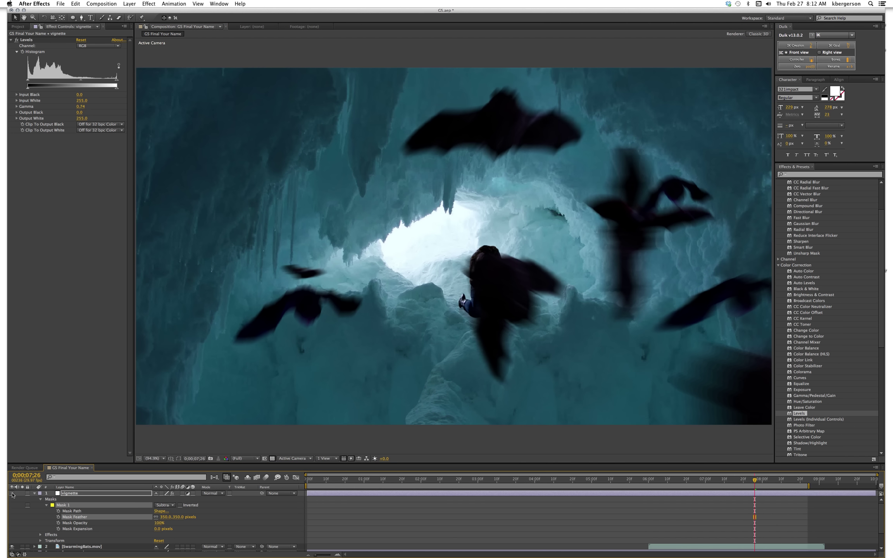
click(12, 494)
click(12, 493)
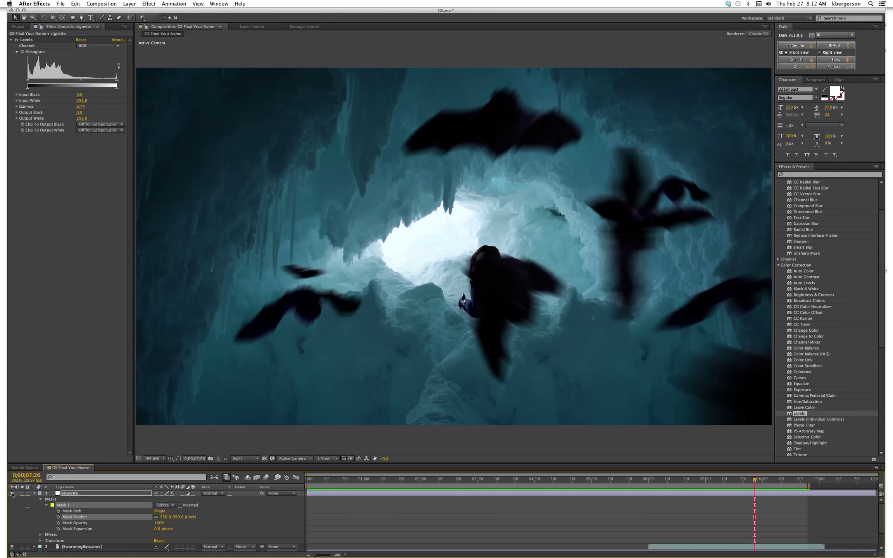
click(12, 494)
click(12, 493)
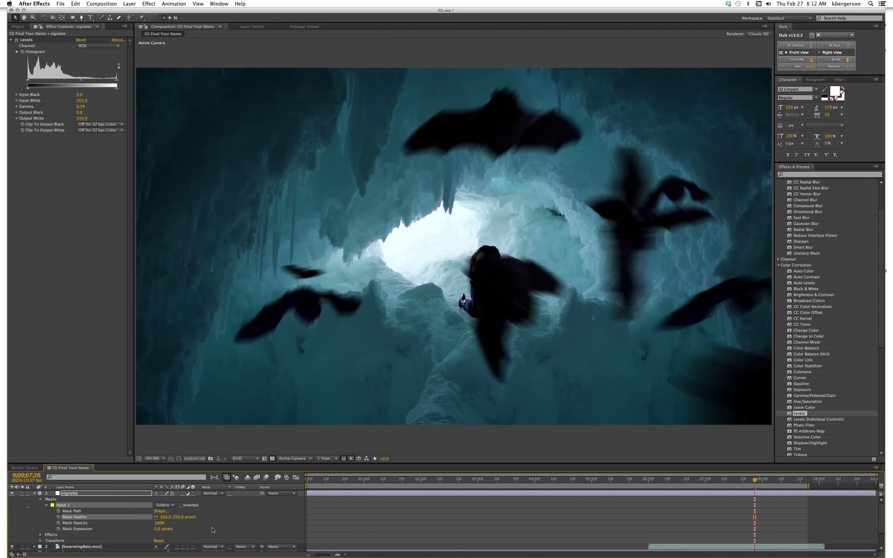
click(35, 493)
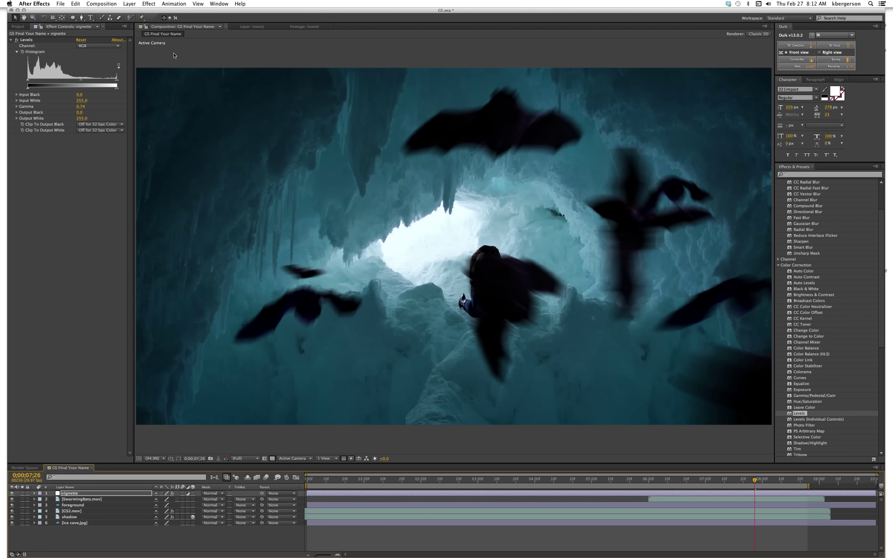
- Queue the composition as a pre-render, output to GS Final Your Name.mov in the Desktop's Compositing folder
click(103, 4)
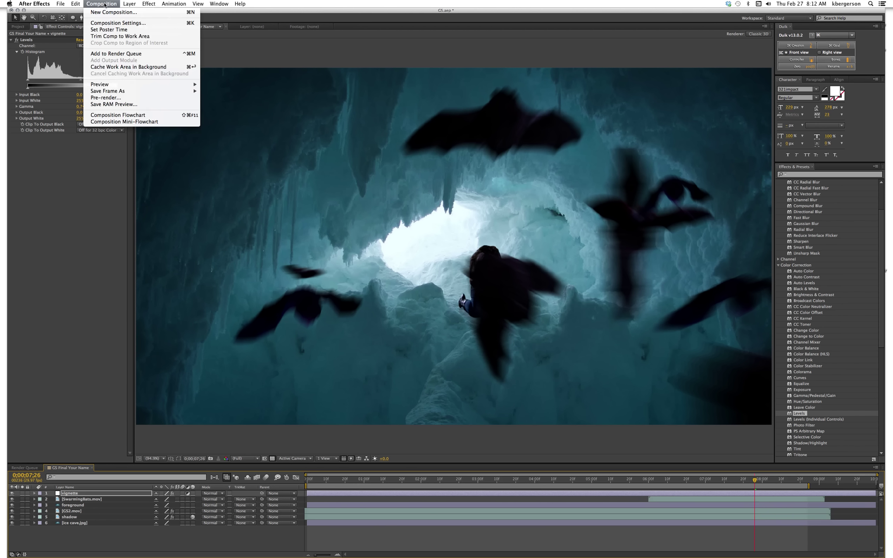
click(127, 99)
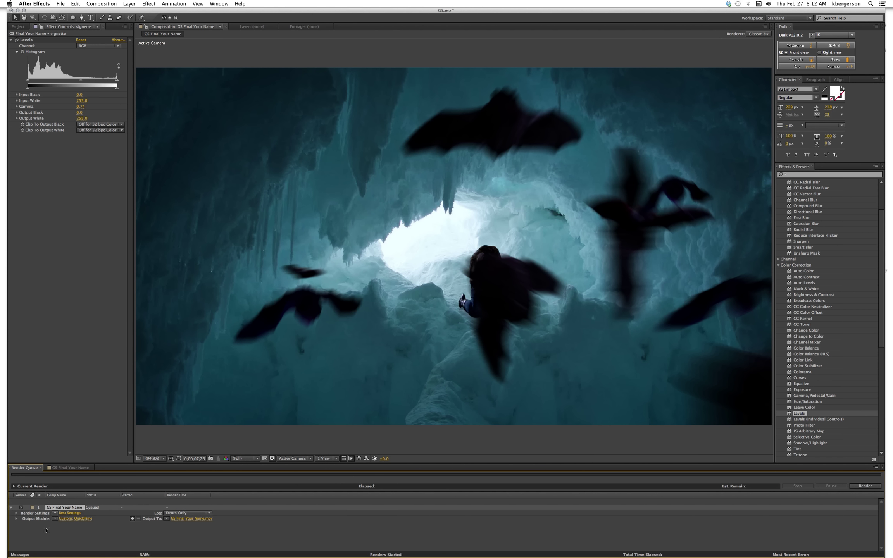
click(194, 520)
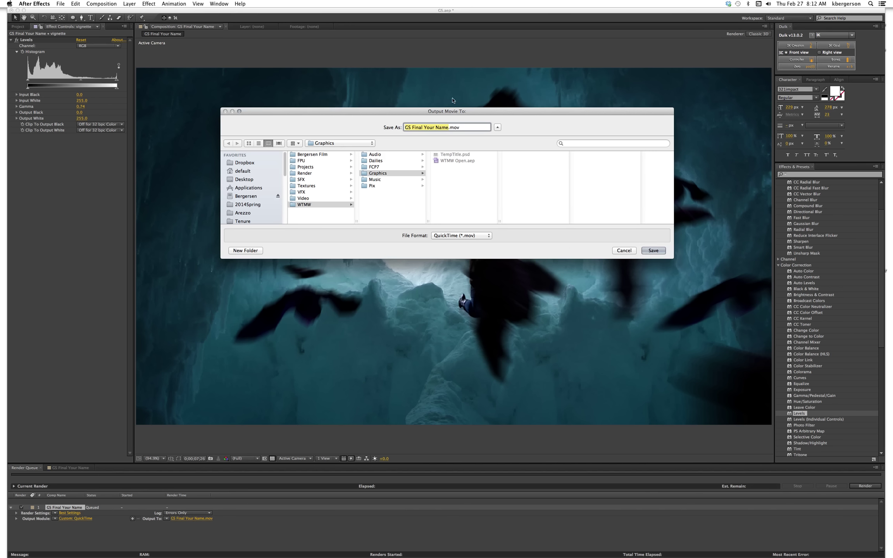
click(244, 179)
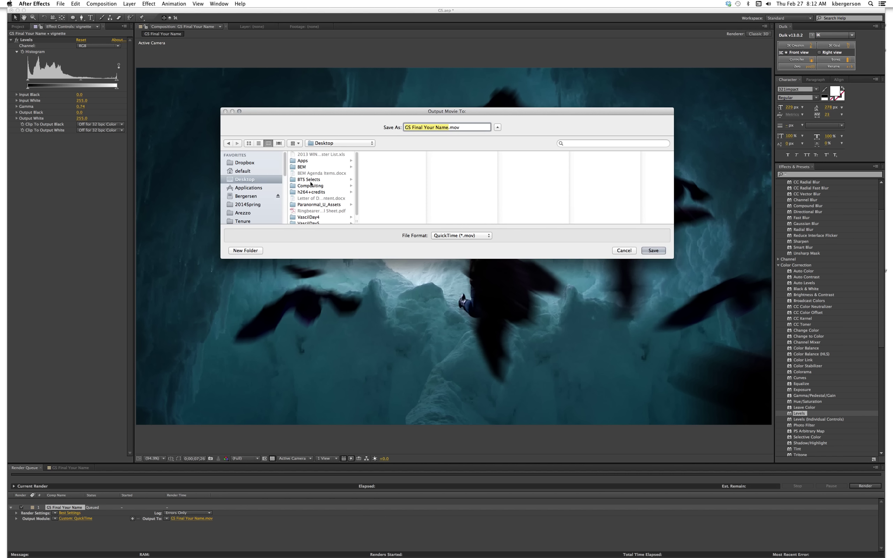
click(310, 185)
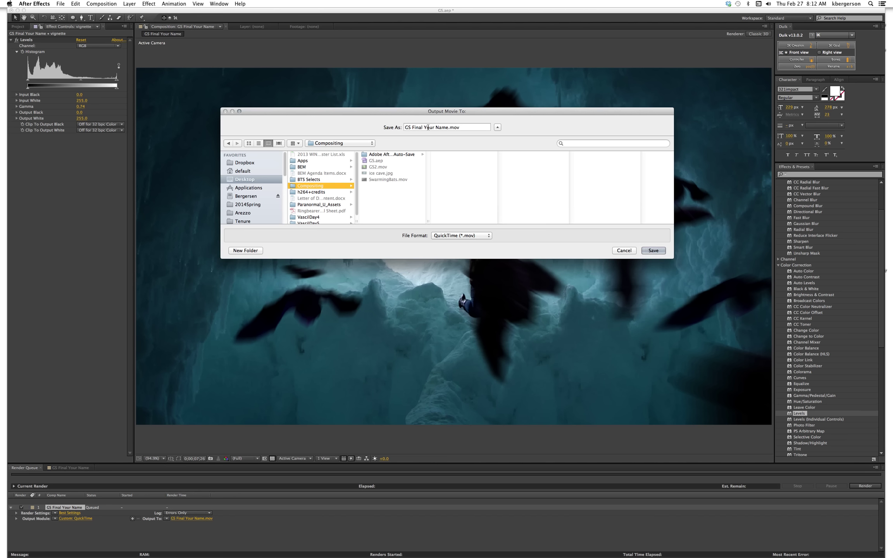
click(651, 252)
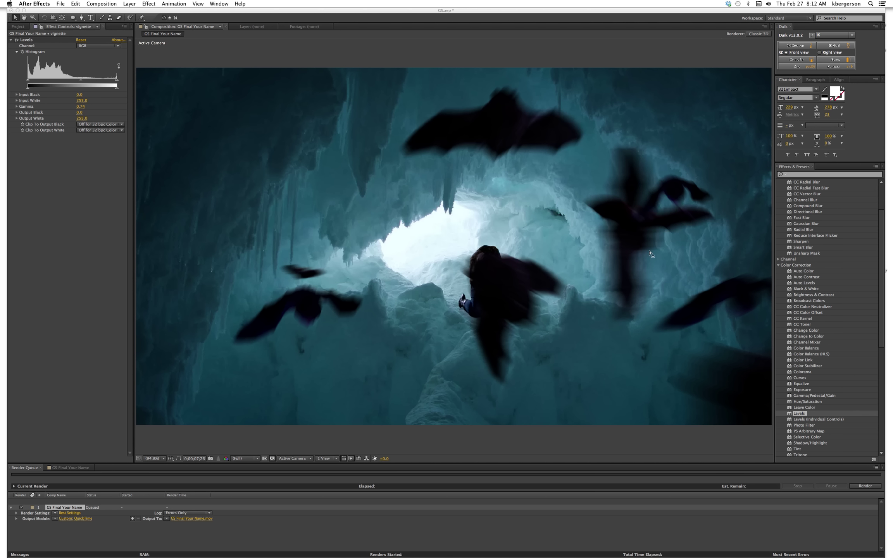
- Set the output module's QuickTime video codec to H.264 and render the queued composition
click(76, 519)
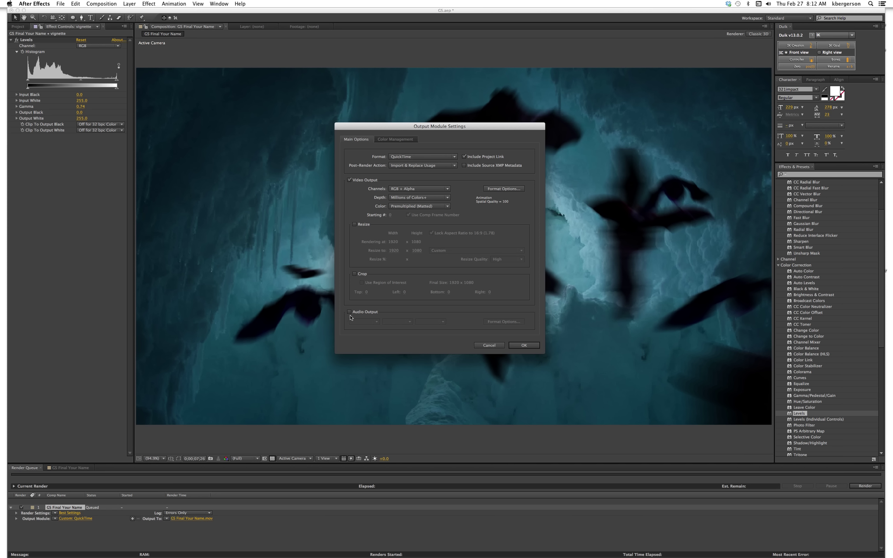
click(502, 189)
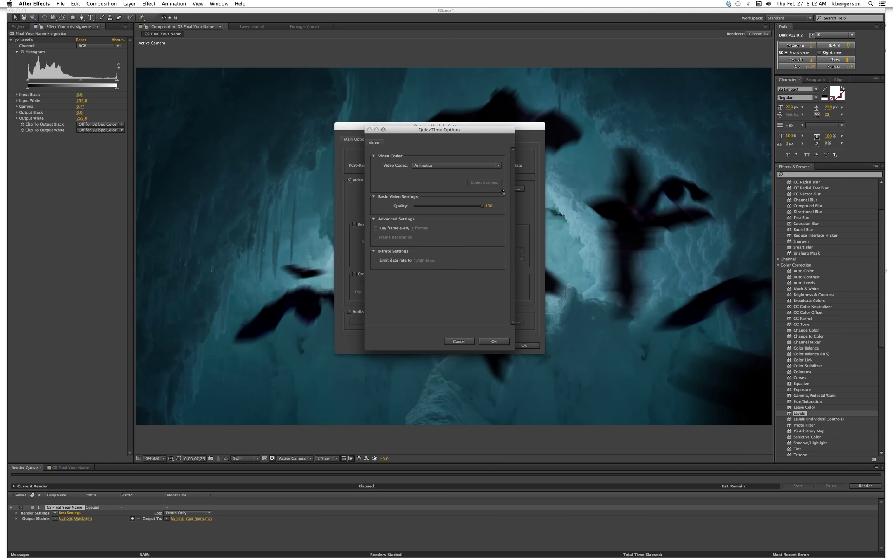
click(498, 166)
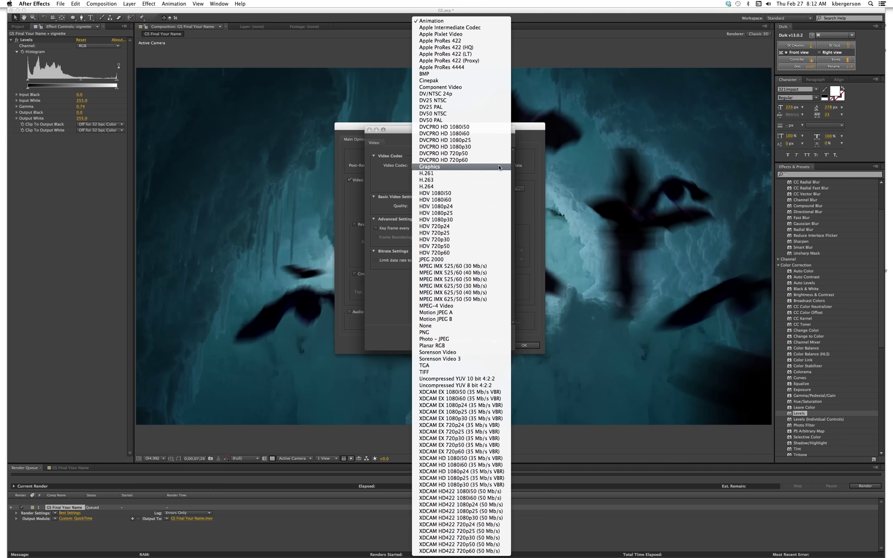
click(482, 187)
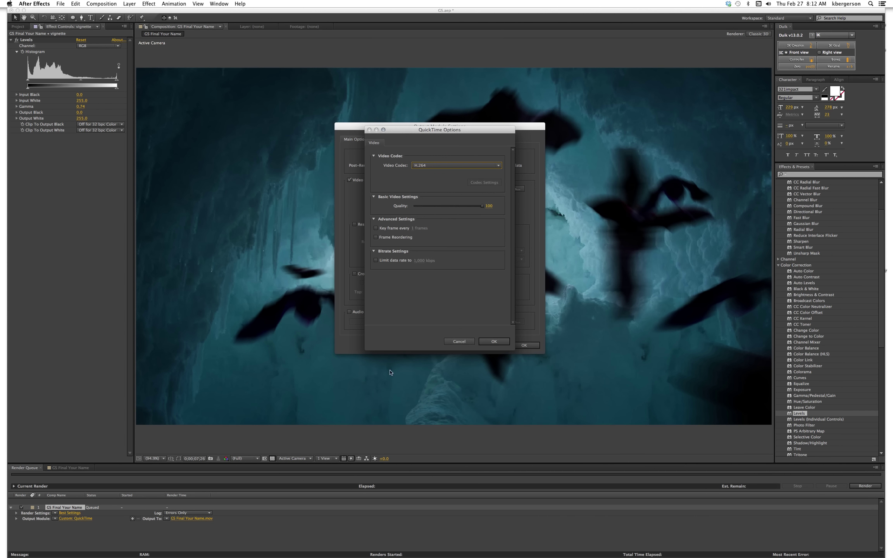
click(494, 342)
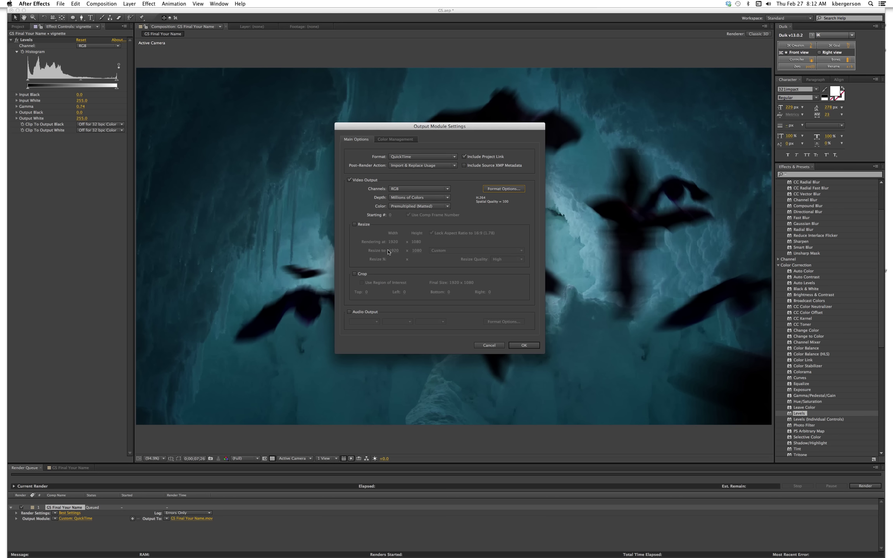
click(524, 345)
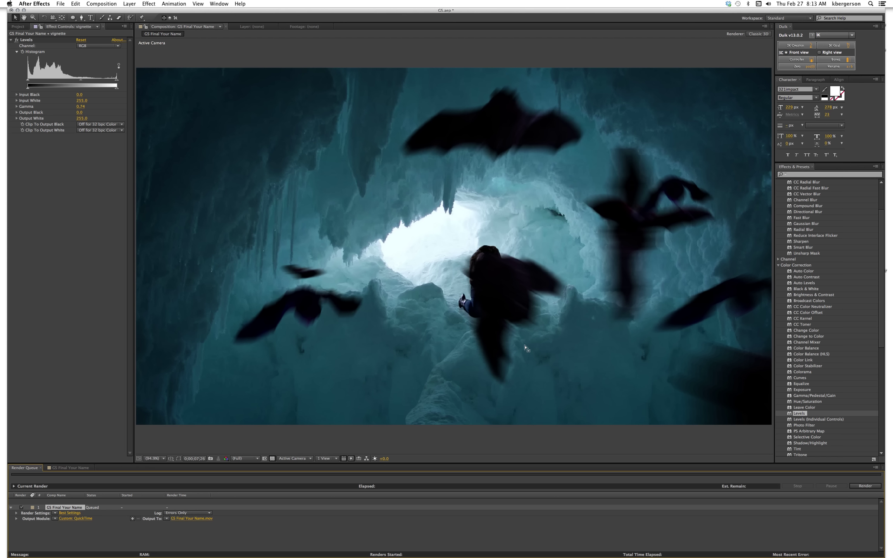
click(863, 486)
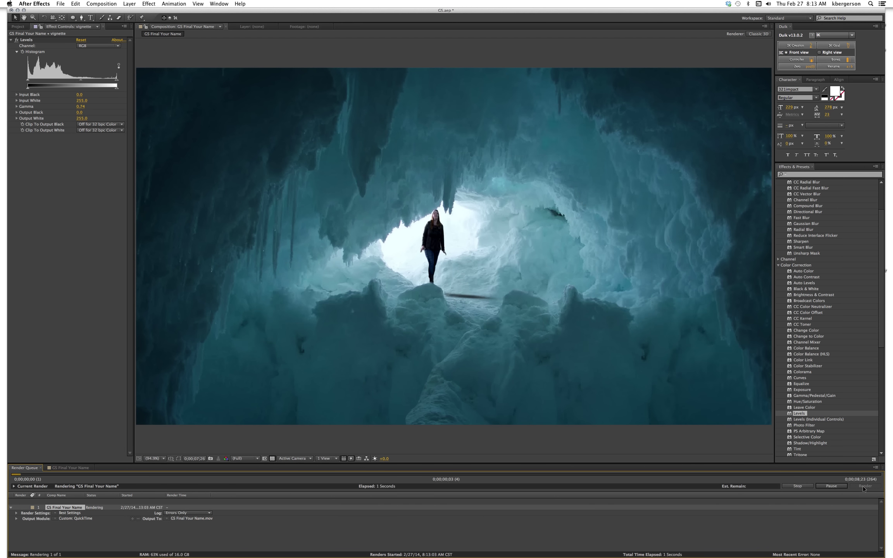